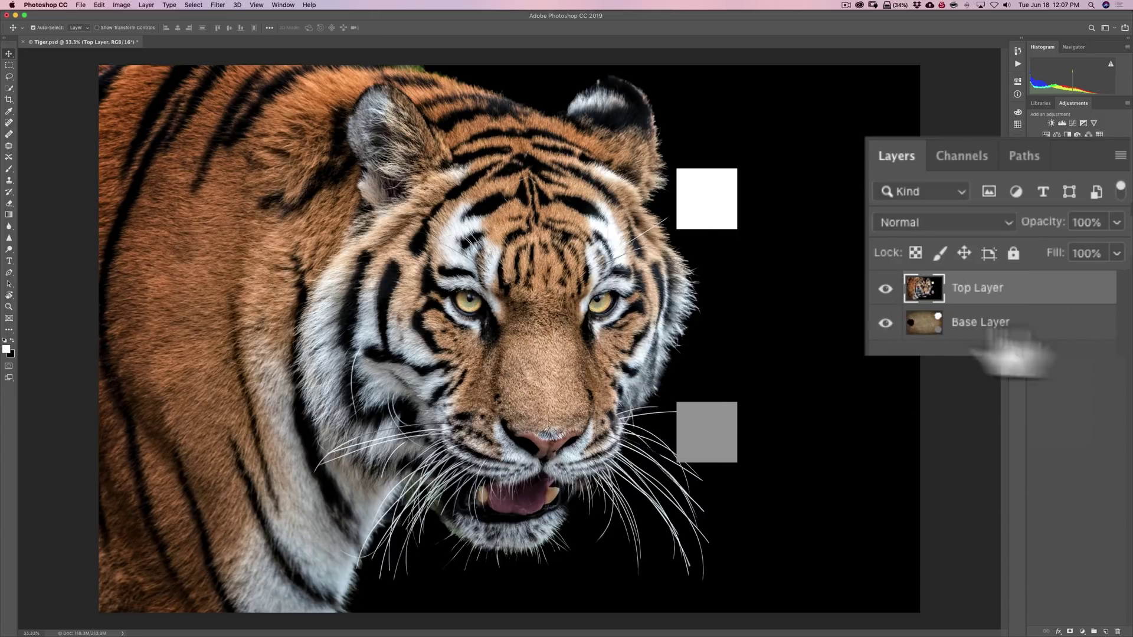
Step: Toggle Top Layer's visibility to compare the tiger with the Base Layer texture, and look through the available blend modes
{"action": "left_click", "coordinate": [885, 289]}
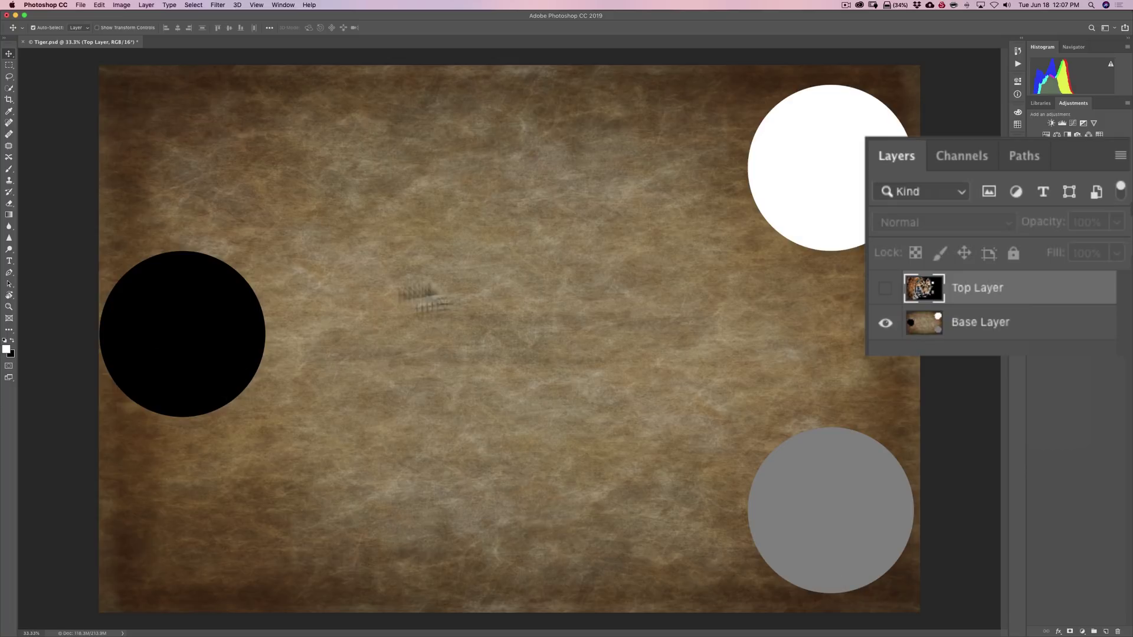
{"action": "left_click", "coordinate": [885, 289]}
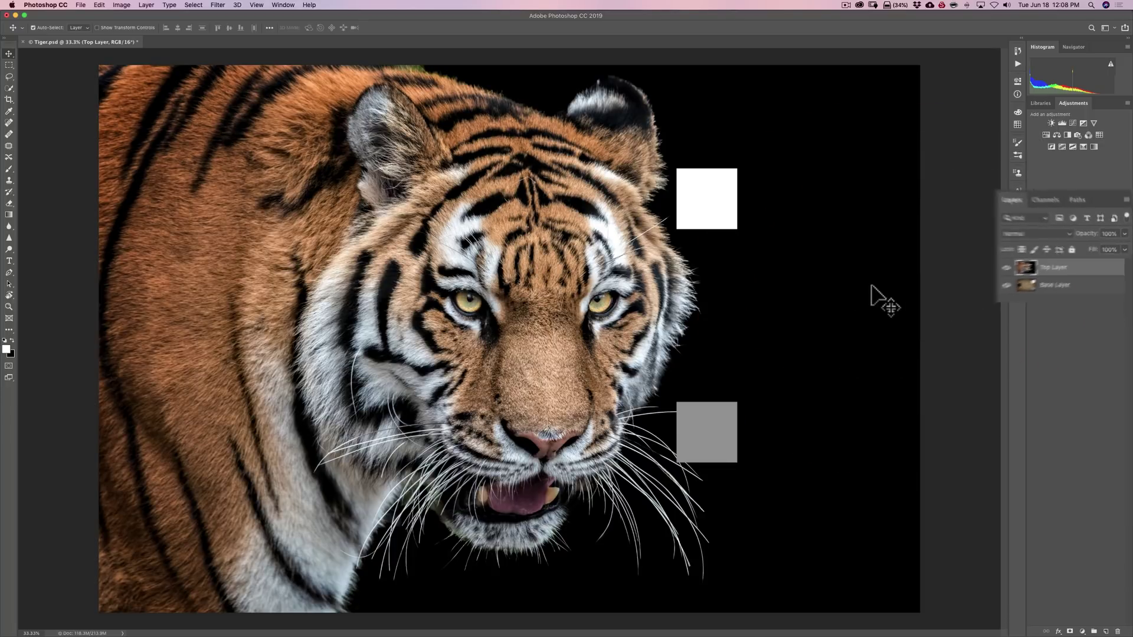
{"action": "left_click", "coordinate": [1083, 237]}
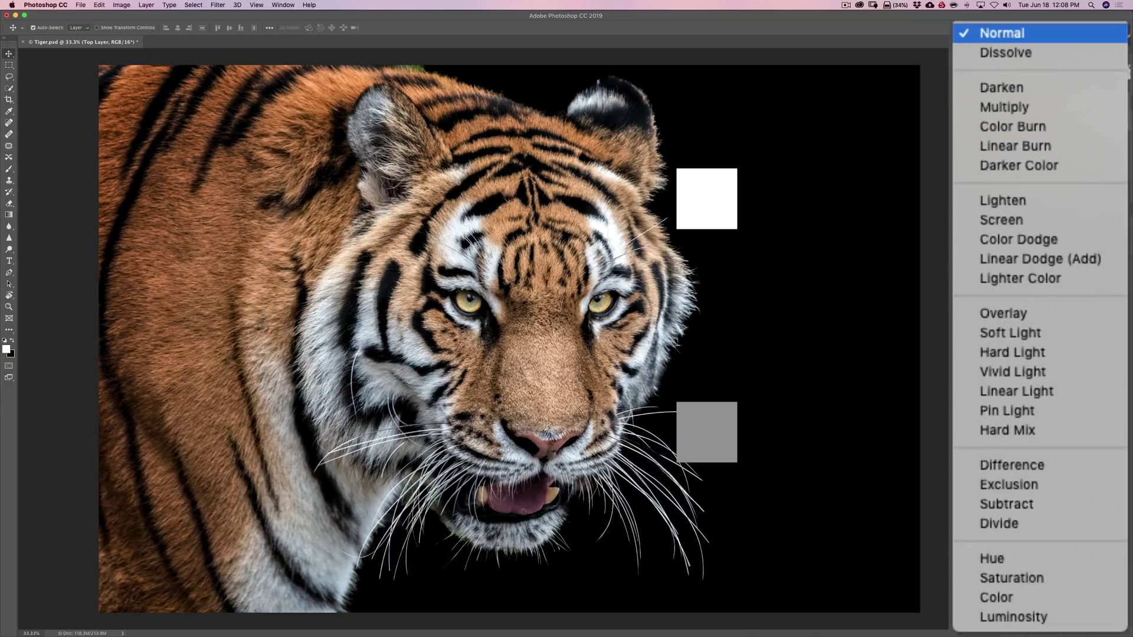
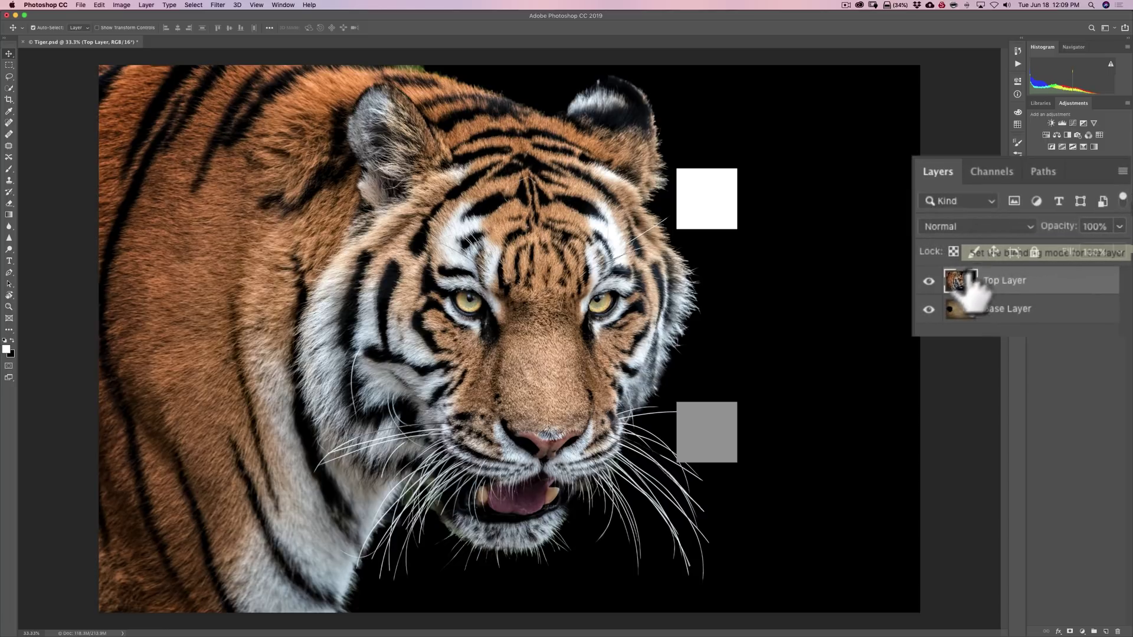
{"action": "left_click", "coordinate": [929, 282]}
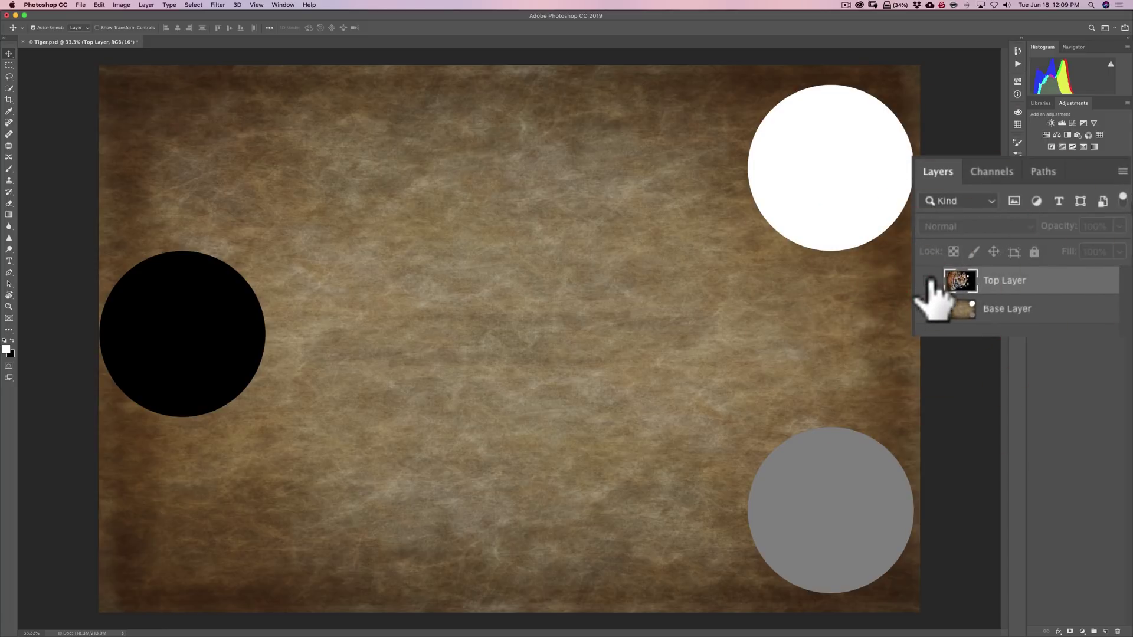
{"action": "left_click", "coordinate": [928, 282]}
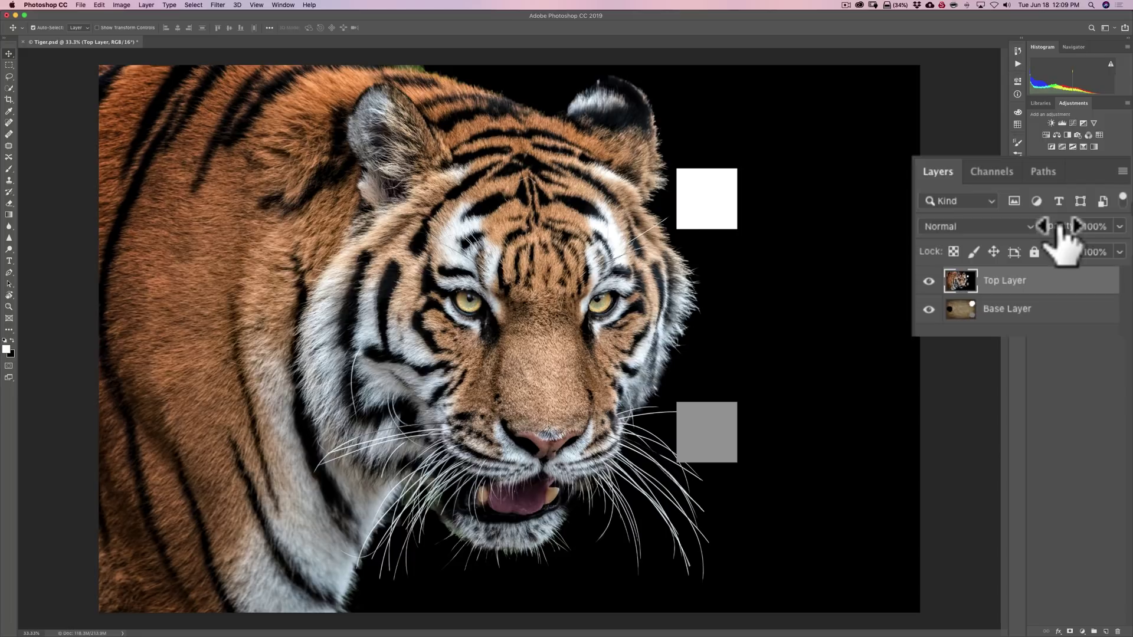
Step: Preview Top Layer at reduced opacity in Normal mode, and restore its opacity to 100%
{"action": "left_click_drag", "start_coordinate": [1060, 228], "coordinate": [984, 232]}
{"action": "type", "text": "100"}
{"action": "key", "text": "Return"}
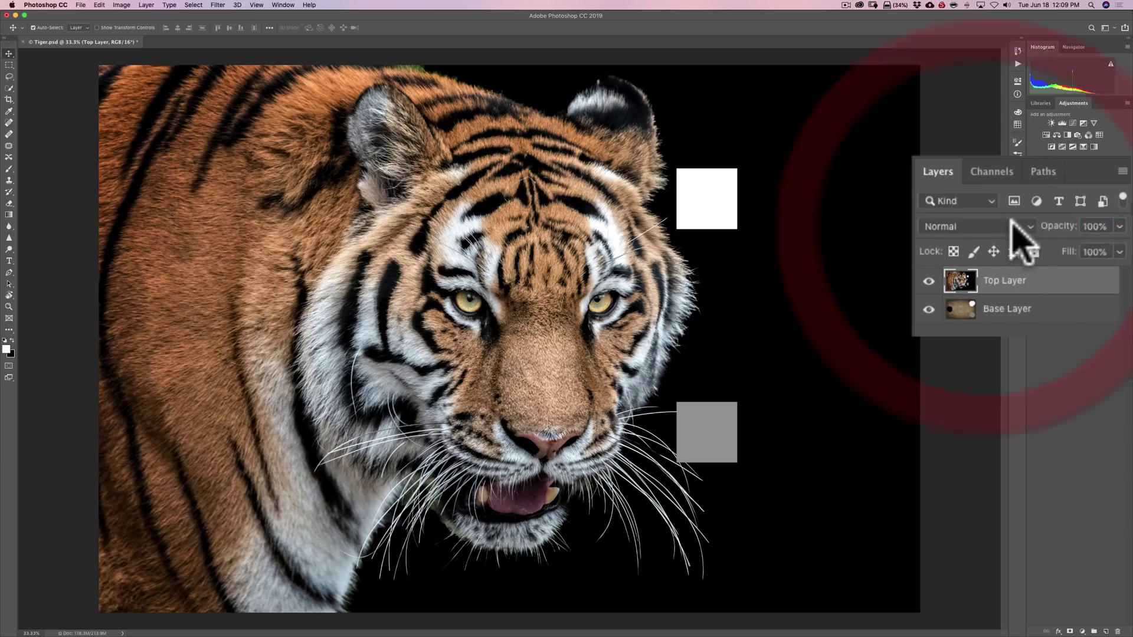
Step: Set Top Layer's blend mode to Dissolve and preview it at reduced opacity, returning to 100%
{"action": "left_click", "coordinate": [1019, 227]}
{"action": "left_click", "coordinate": [1017, 238]}
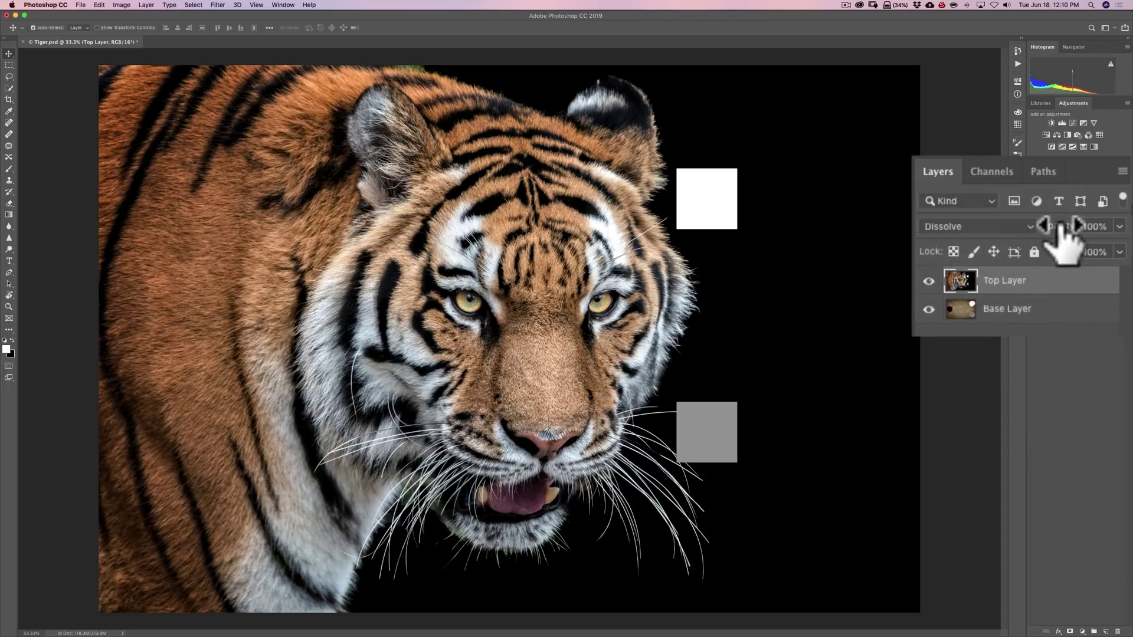
{"action": "left_click_drag", "start_coordinate": [1062, 227], "coordinate": [1103, 232]}
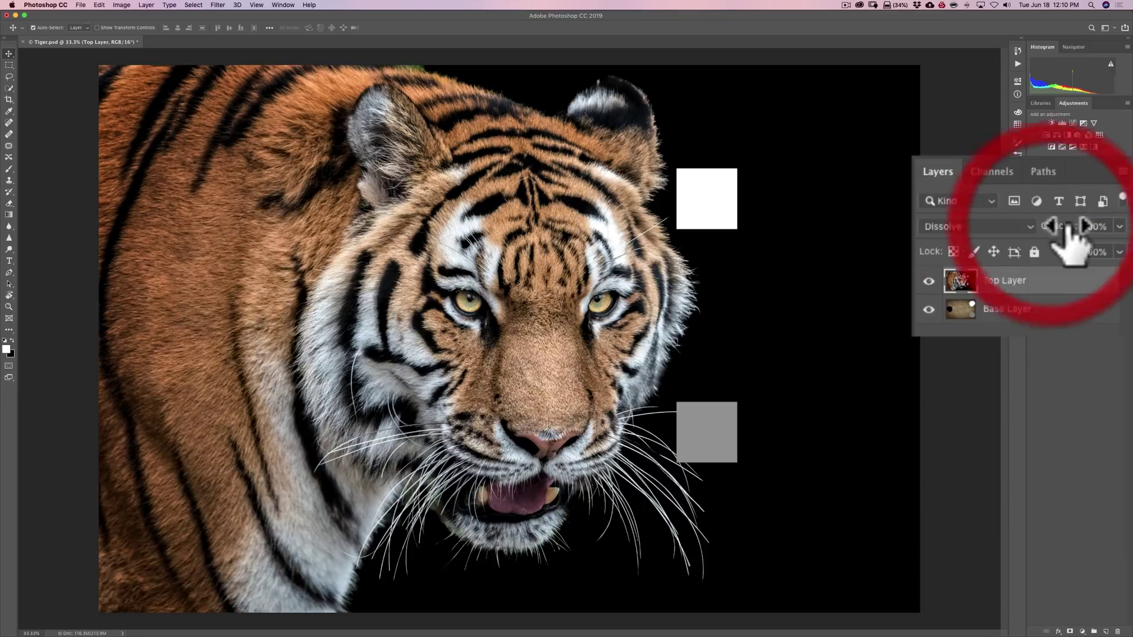
Step: Set Top Layer's blend mode to Darken and toggle its visibility to compare the blend with Base Layer
{"action": "left_click", "coordinate": [1028, 226]}
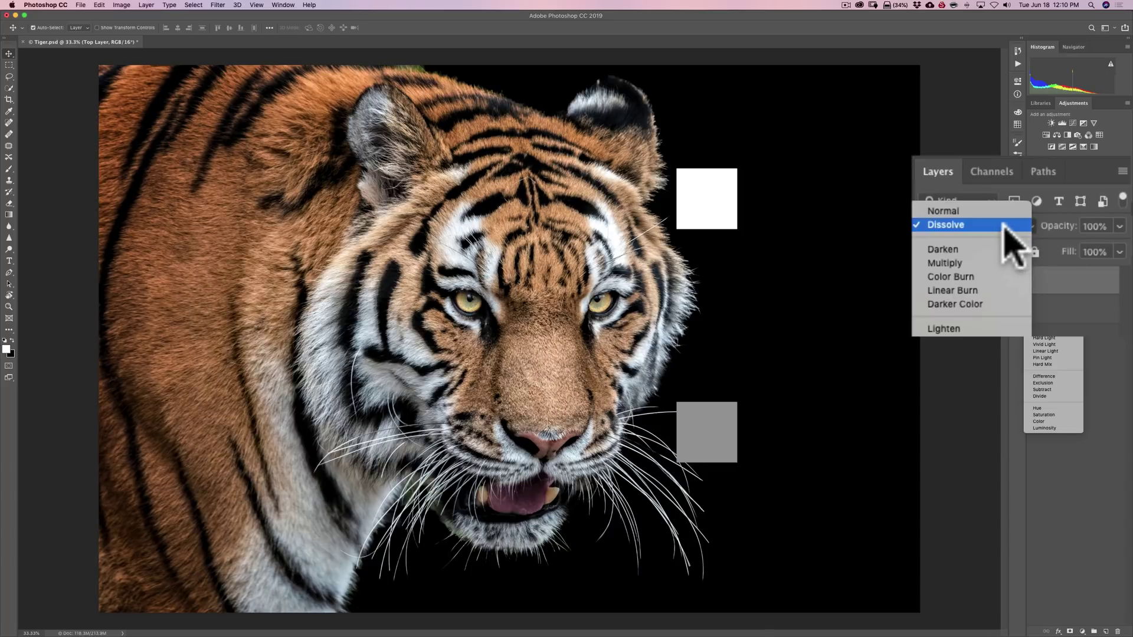
{"action": "left_click", "coordinate": [960, 252]}
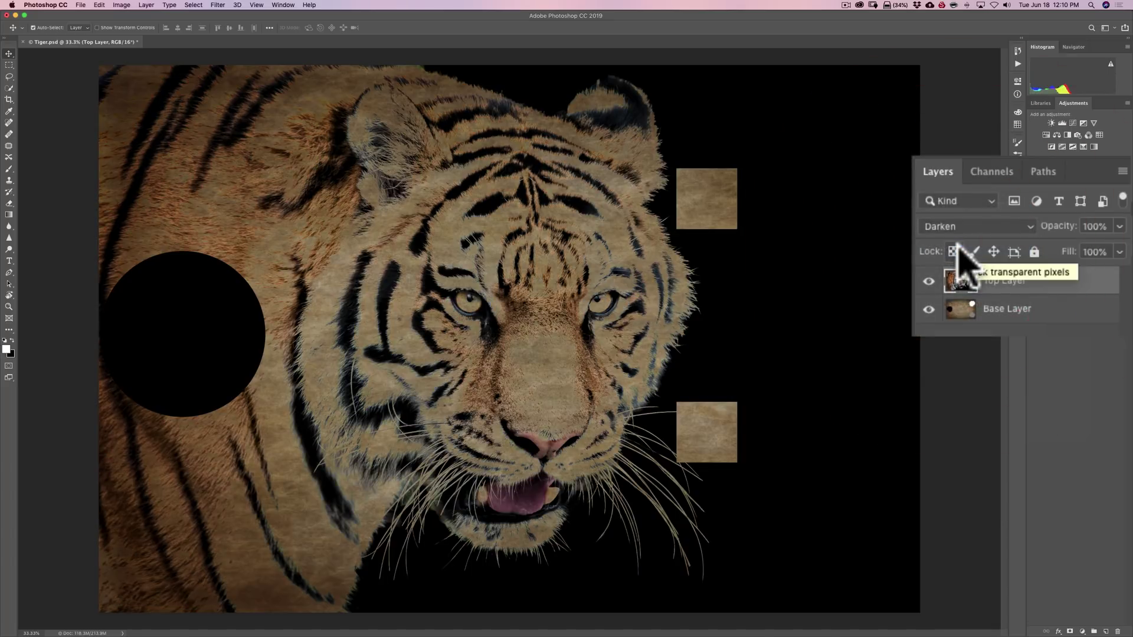
{"action": "left_click", "coordinate": [929, 281]}
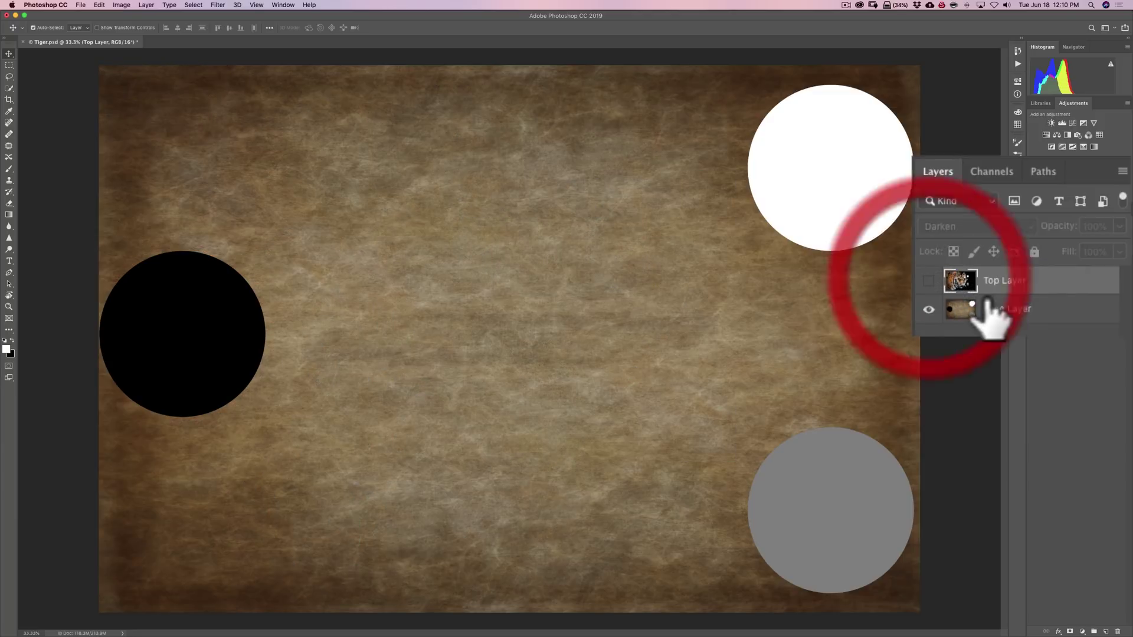
{"action": "left_click", "coordinate": [929, 281]}
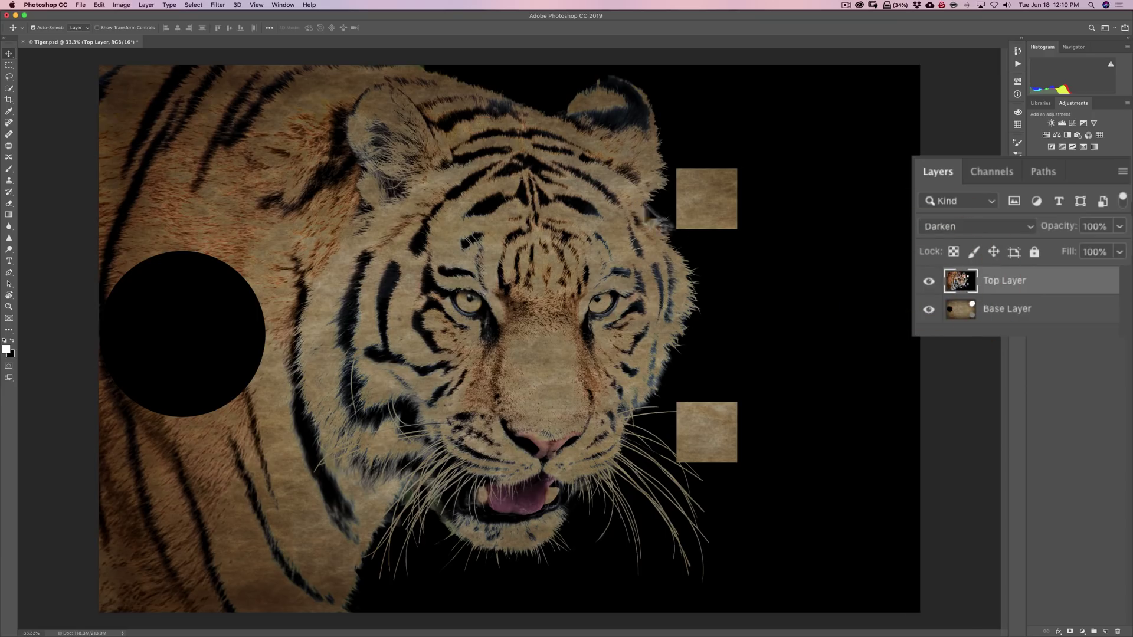
{"action": "left_click", "coordinate": [929, 282]}
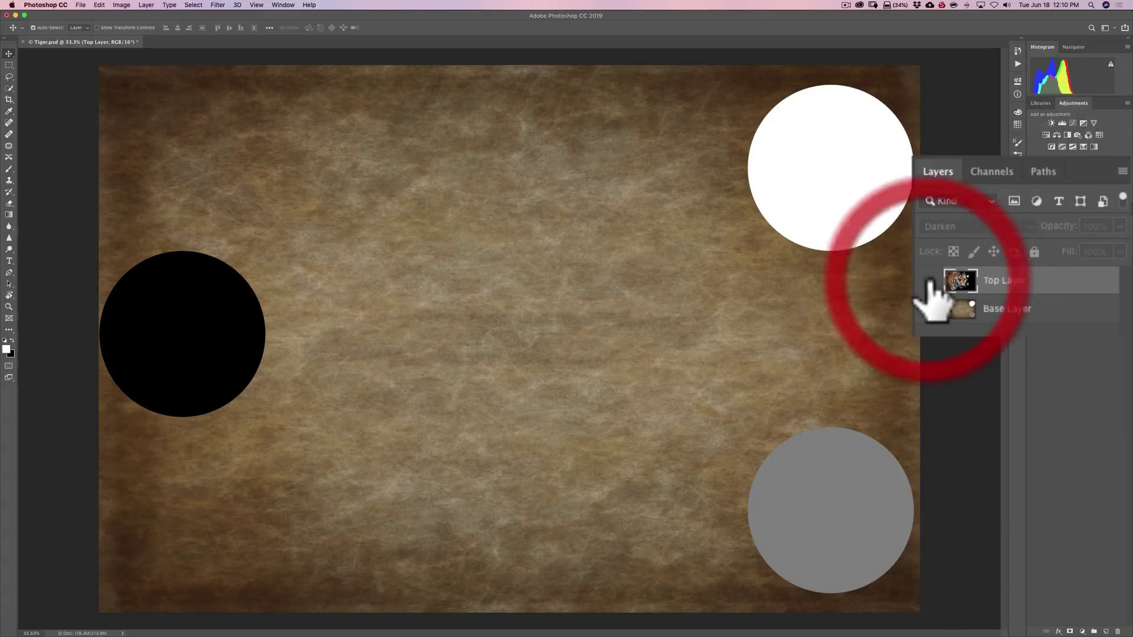
{"action": "left_click", "coordinate": [929, 281]}
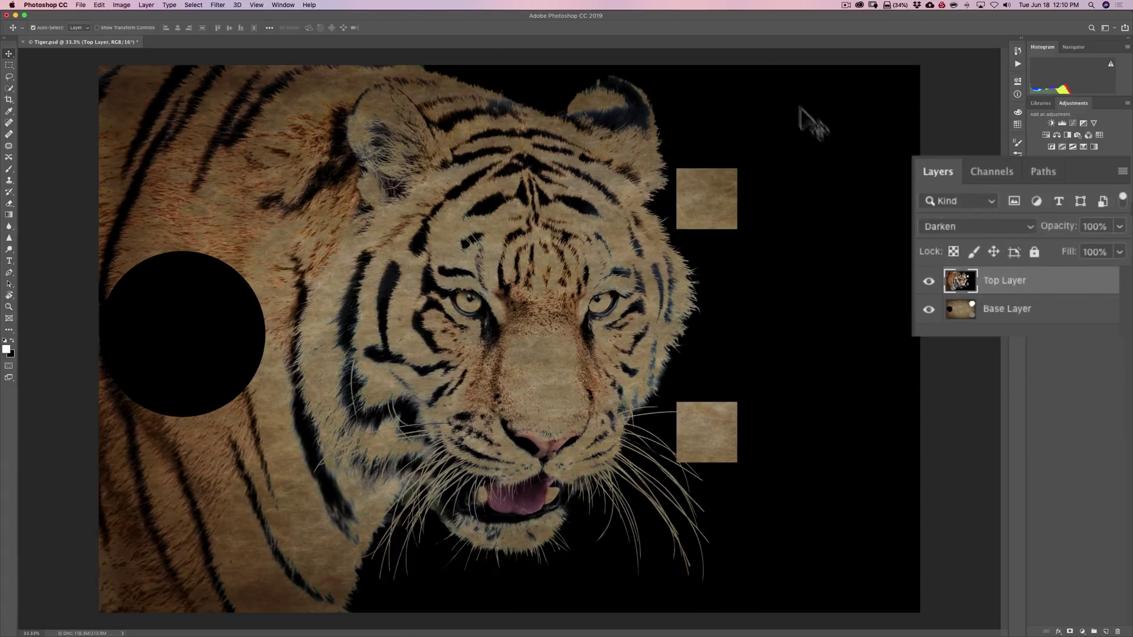
Step: Hide and reshow Base Layer and Top Layer in turn to examine how Darken treats the squares and circles
{"action": "left_click", "coordinate": [929, 309]}
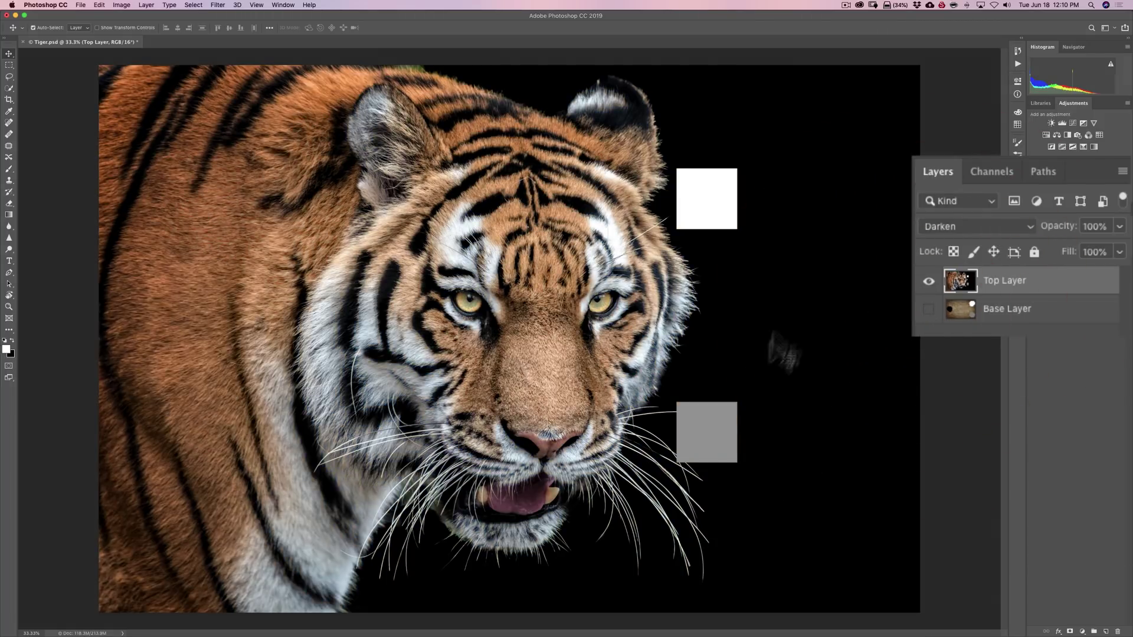
{"action": "left_click", "coordinate": [929, 309]}
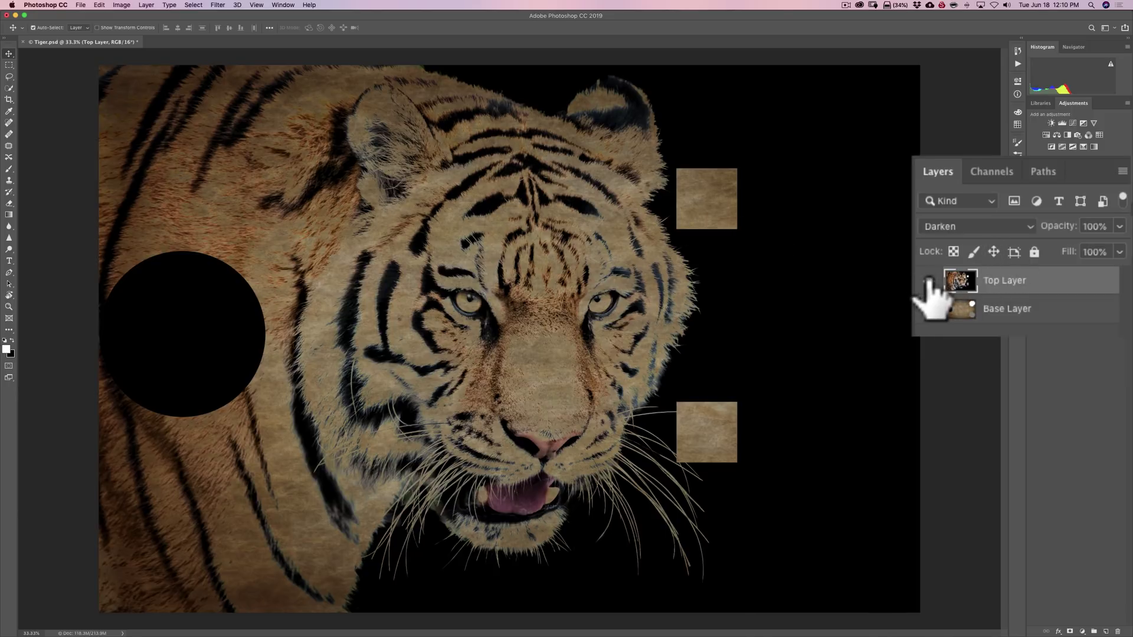
{"action": "left_click", "coordinate": [929, 309]}
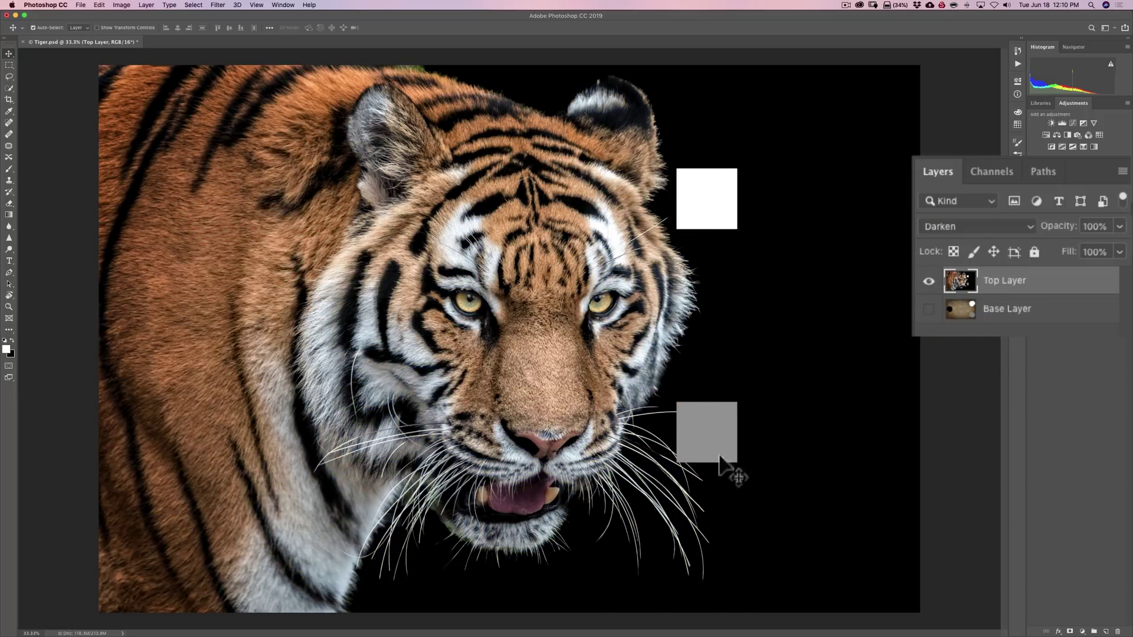
{"action": "left_click", "coordinate": [929, 309]}
{"action": "left_click", "coordinate": [930, 281]}
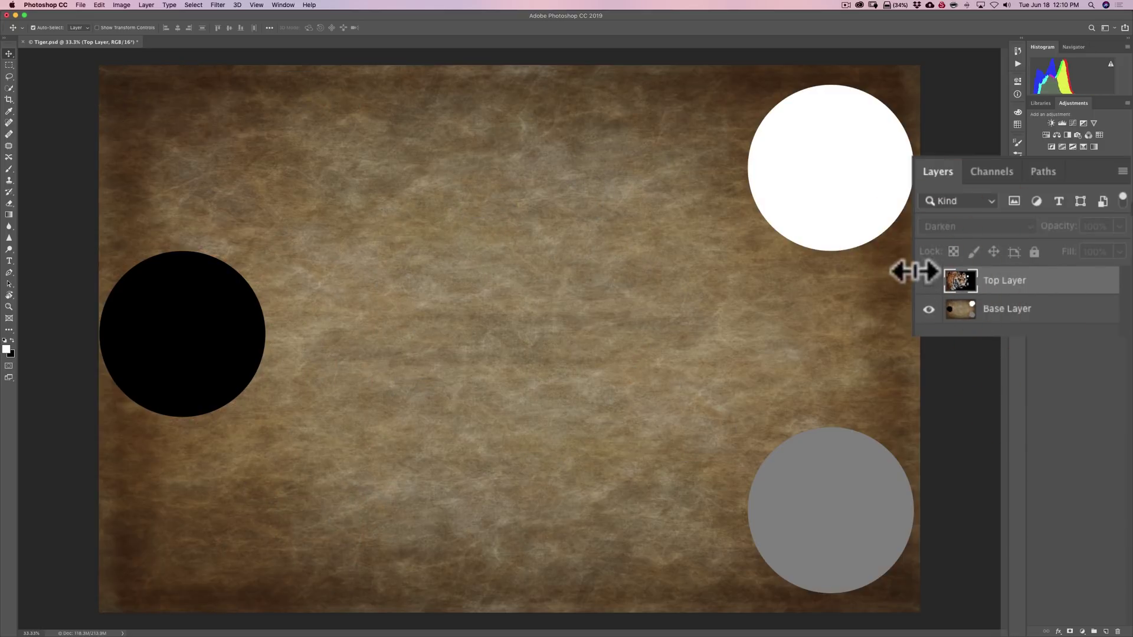
{"action": "left_click", "coordinate": [929, 281]}
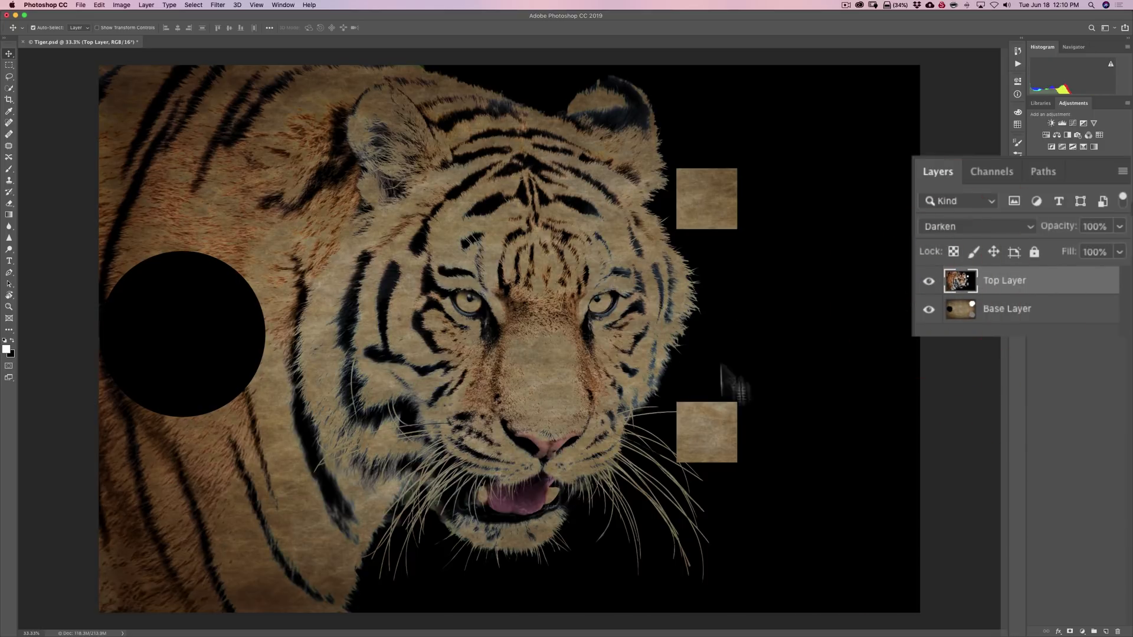
{"action": "left_click", "coordinate": [928, 281]}
{"action": "left_click", "coordinate": [929, 281]}
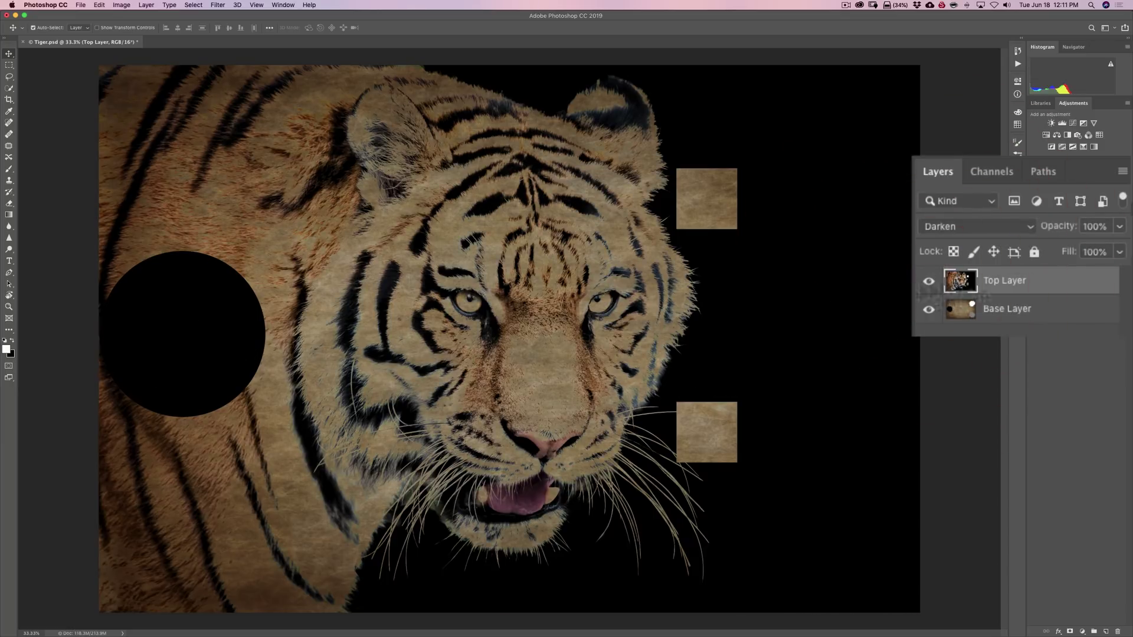
{"action": "left_click", "coordinate": [928, 281]}
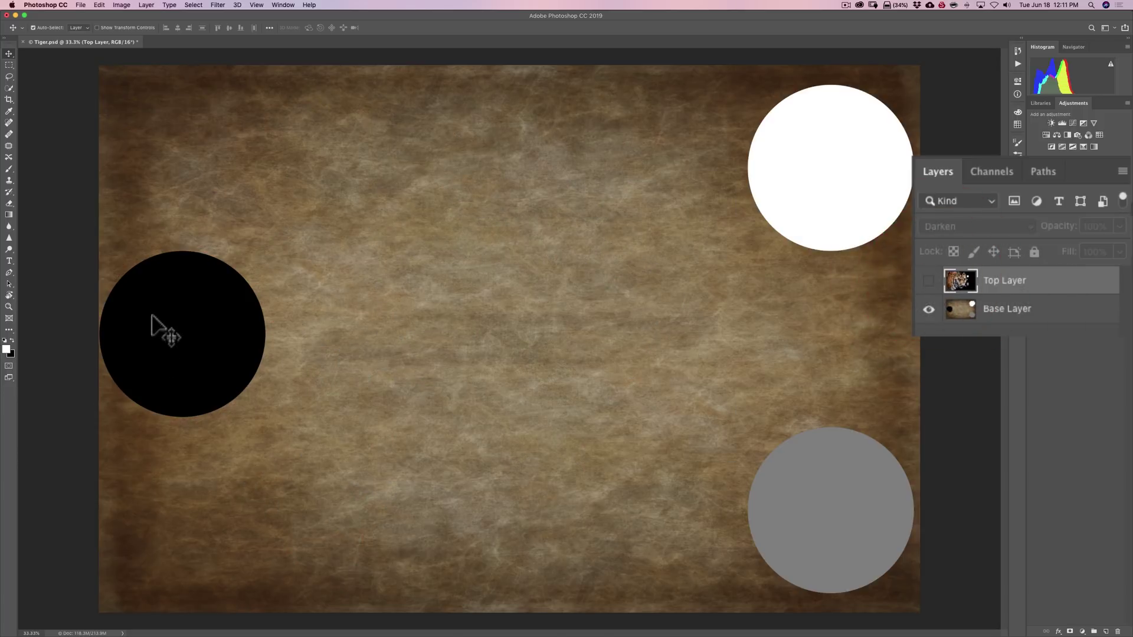
{"action": "left_click", "coordinate": [929, 281]}
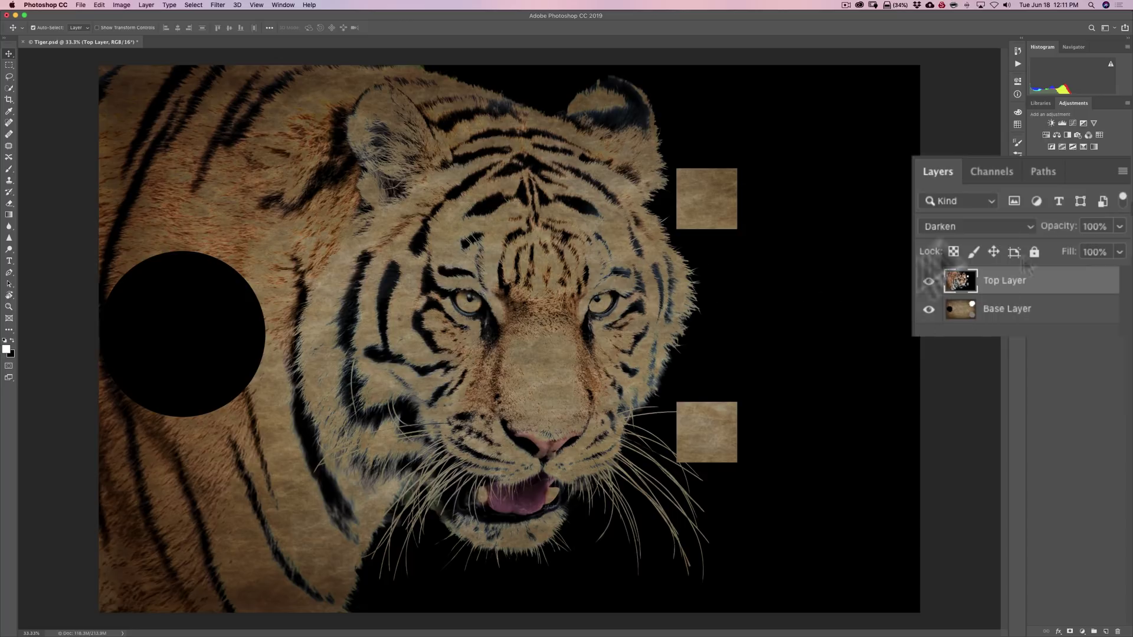
Step: Try the Multiply blend mode on Top Layer, and return the layer to Darken
{"action": "left_click", "coordinate": [991, 224]}
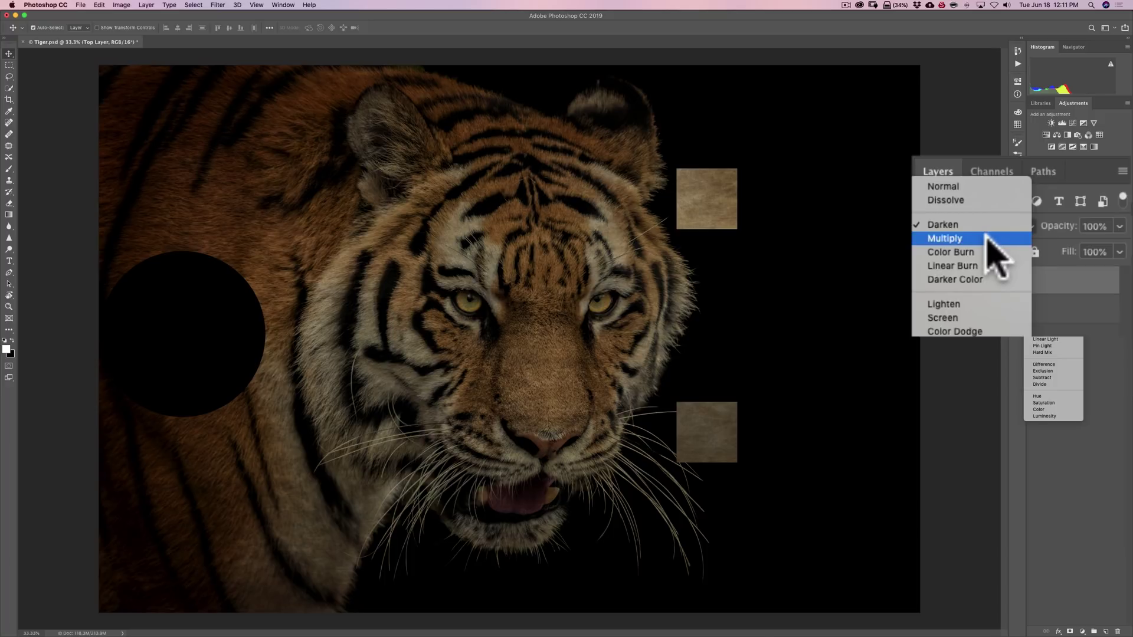
{"action": "left_click", "coordinate": [986, 238]}
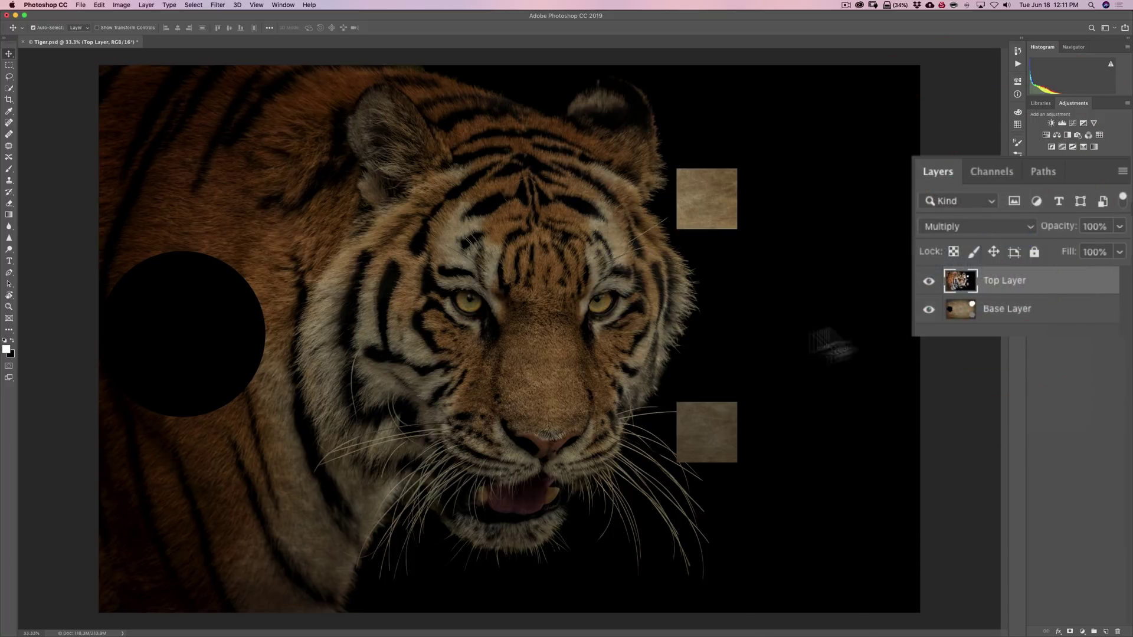
{"action": "left_click", "coordinate": [1005, 226]}
{"action": "left_click", "coordinate": [998, 212]}
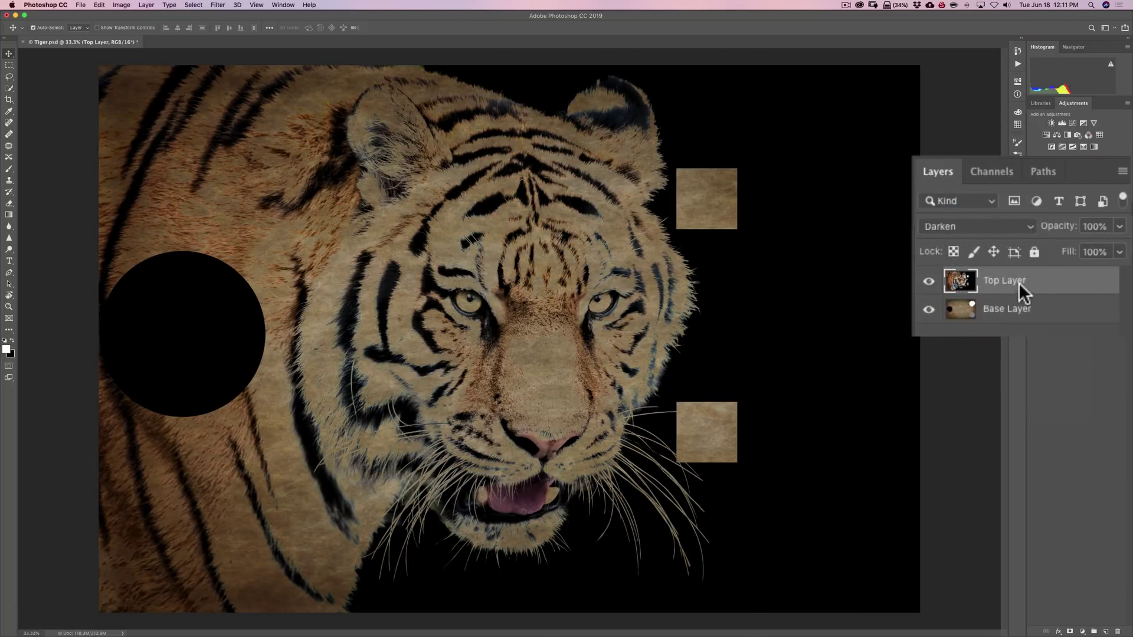
Step: Toggle Base Layer and Top Layer individually to compare each original image with the Darken blend
{"action": "left_click", "coordinate": [929, 309]}
{"action": "left_click", "coordinate": [928, 309]}
{"action": "left_click", "coordinate": [928, 281]}
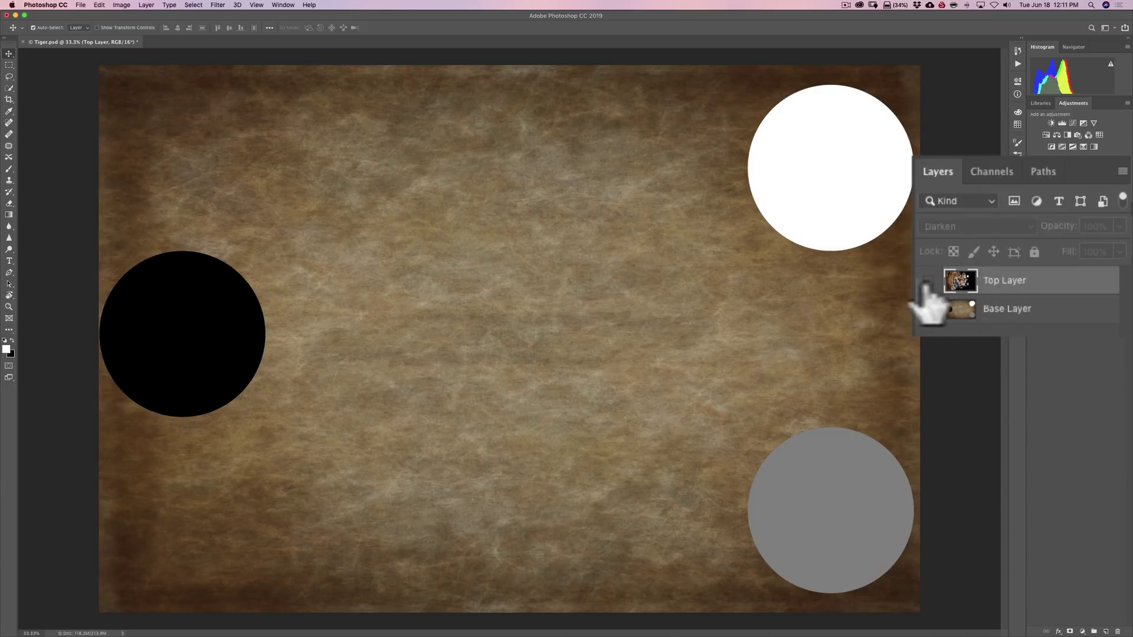
{"action": "left_click", "coordinate": [929, 282]}
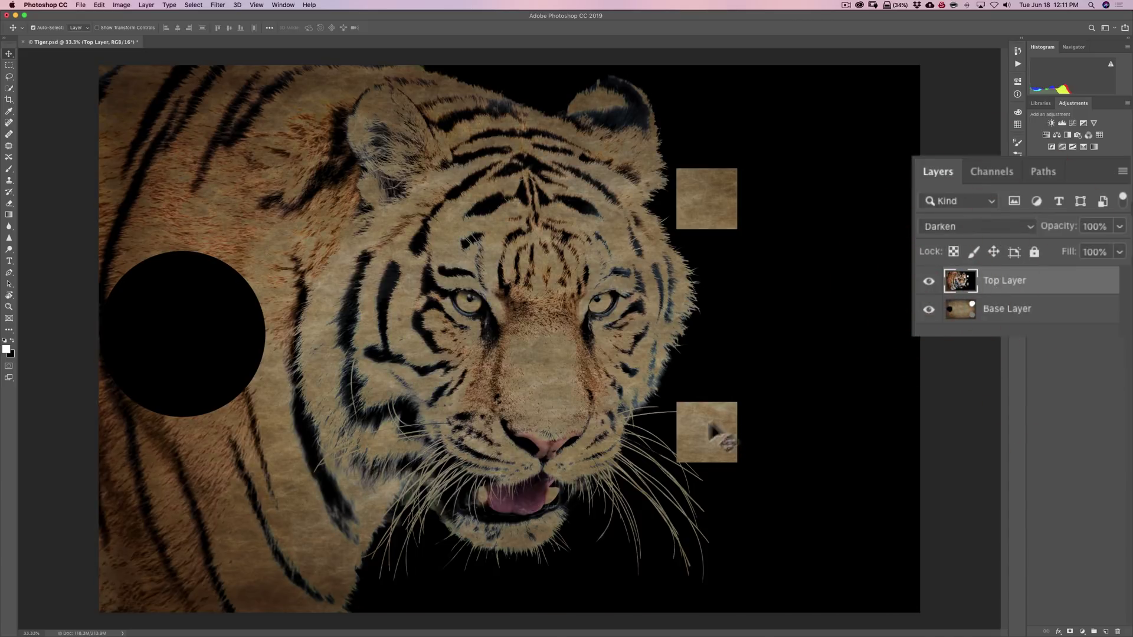
{"action": "left_click", "coordinate": [929, 281]}
{"action": "left_click", "coordinate": [929, 282]}
Step: Set Top Layer's blend mode to Multiply and toggle its visibility to compare the blend with Base Layer
{"action": "left_click", "coordinate": [984, 225]}
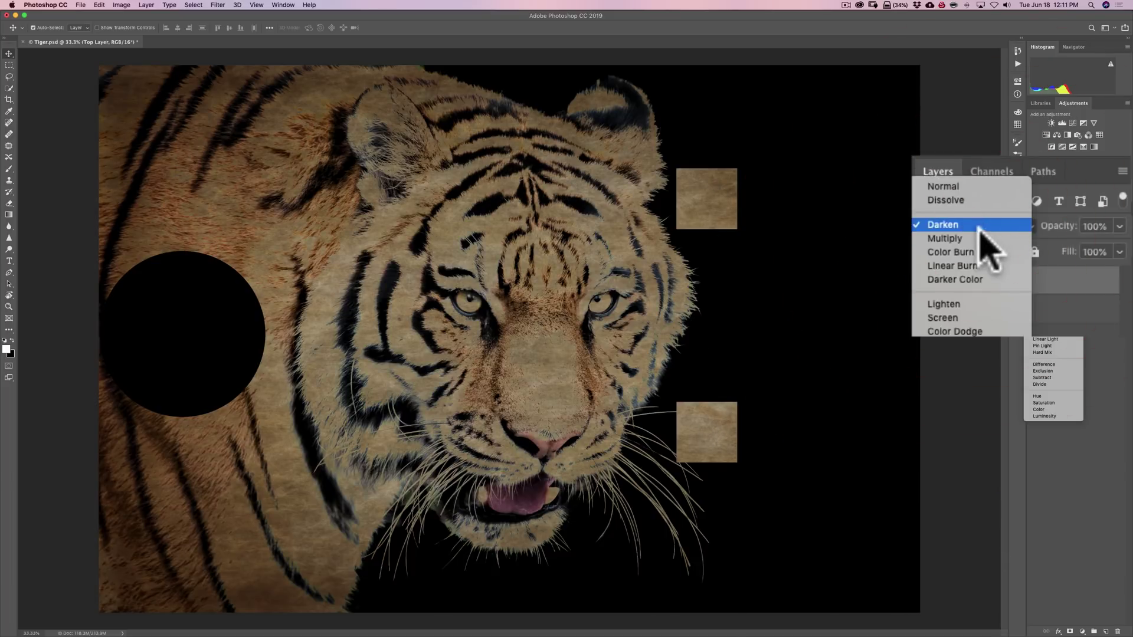
{"action": "left_click", "coordinate": [986, 238]}
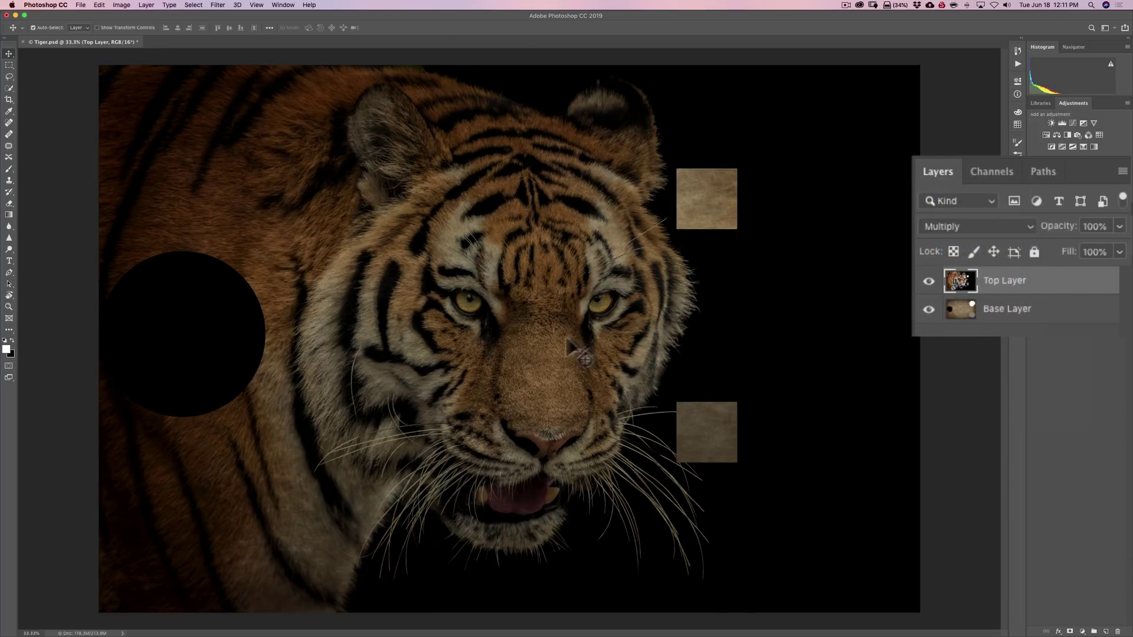
{"action": "left_click", "coordinate": [929, 281]}
{"action": "left_click", "coordinate": [928, 281]}
{"action": "left_click", "coordinate": [929, 282]}
{"action": "left_click", "coordinate": [928, 282]}
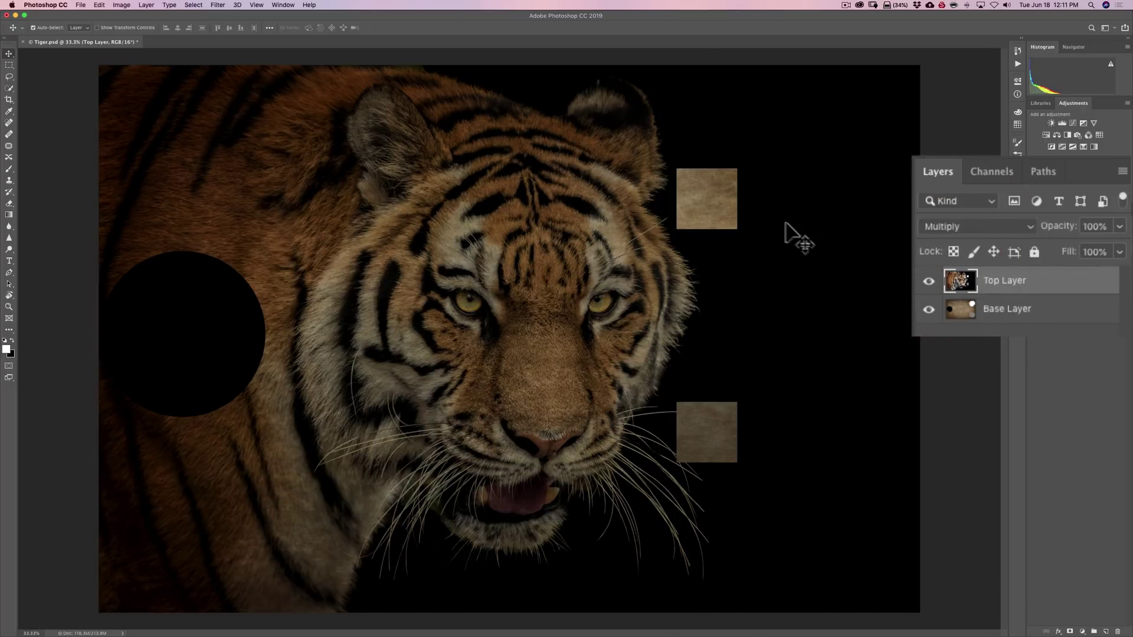
Step: Set Top Layer's blend mode to Color Burn and toggle its visibility repeatedly to compare the blend with Base Layer
{"action": "left_click", "coordinate": [961, 227]}
{"action": "left_click", "coordinate": [965, 236]}
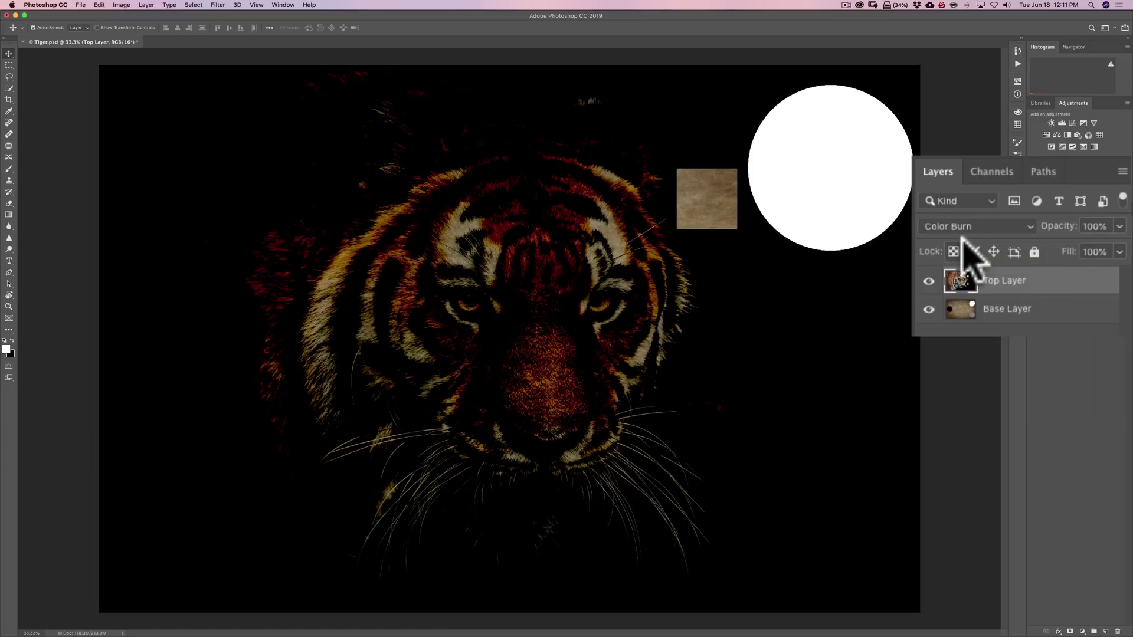
{"action": "left_click", "coordinate": [929, 282]}
{"action": "left_click", "coordinate": [928, 282]}
{"action": "left_click", "coordinate": [929, 282]}
{"action": "left_click", "coordinate": [929, 282]}
{"action": "left_click", "coordinate": [928, 282]}
{"action": "left_click", "coordinate": [928, 282]}
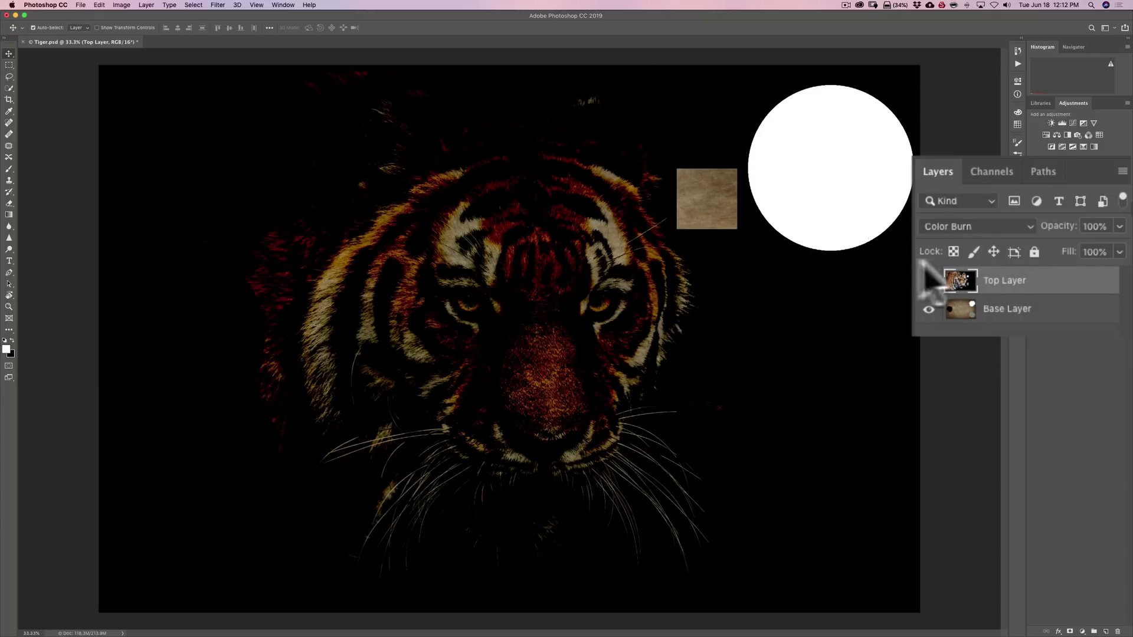
{"action": "left_click", "coordinate": [929, 282]}
{"action": "left_click", "coordinate": [929, 282]}
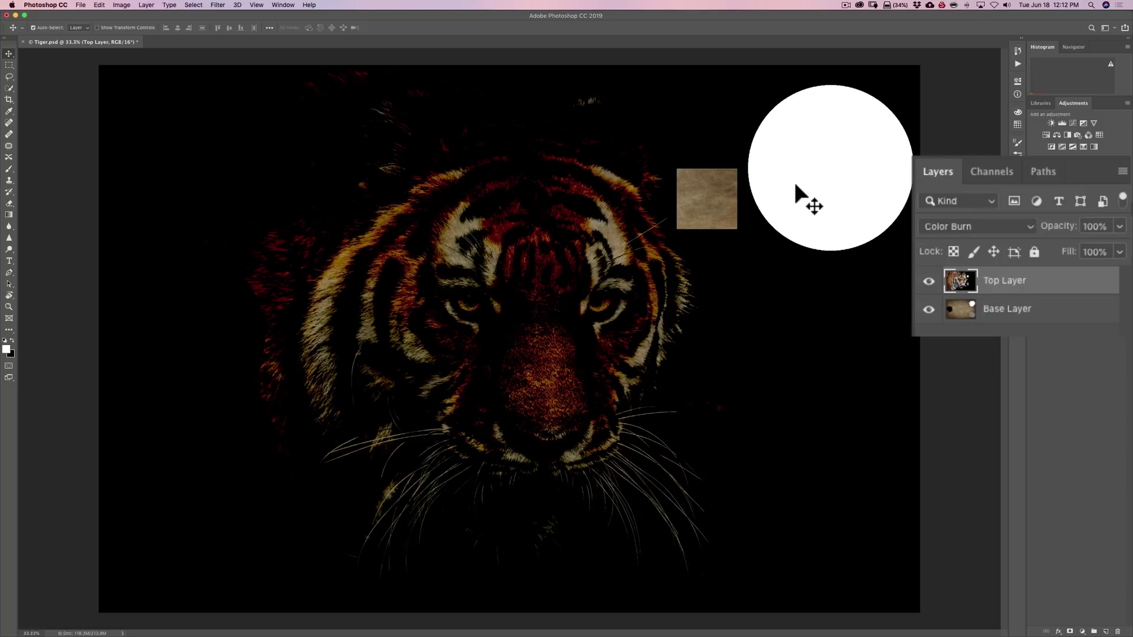
Step: Set Top Layer's blend mode to Linear Burn and toggle Base Layer and Top Layer individually to compare the blend with each original
{"action": "left_click", "coordinate": [974, 225]}
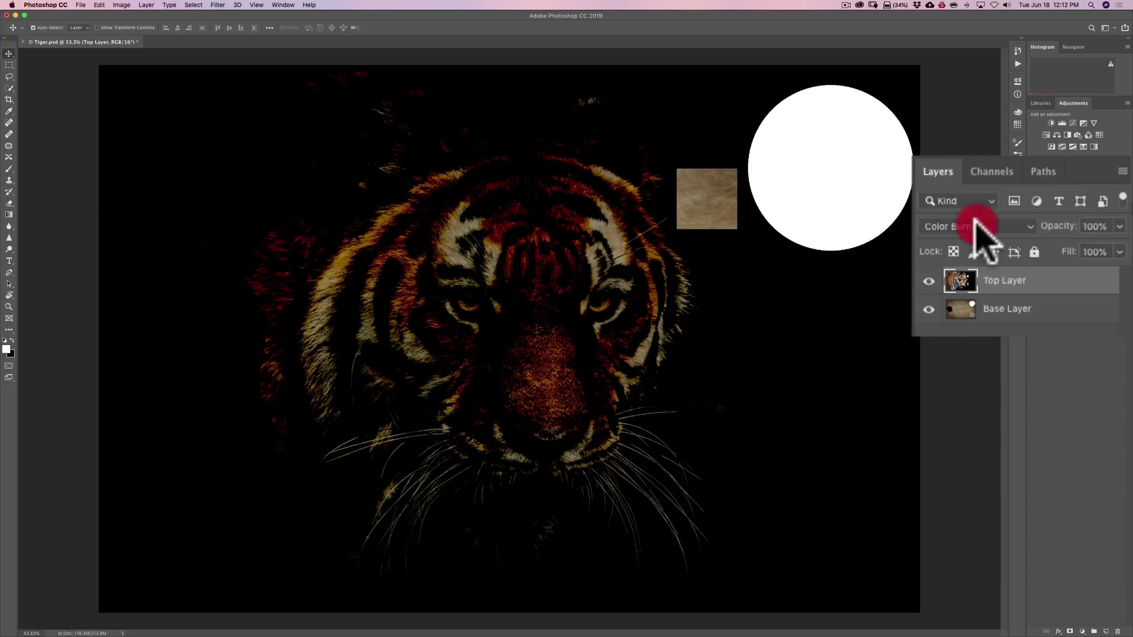
{"action": "left_click", "coordinate": [974, 235]}
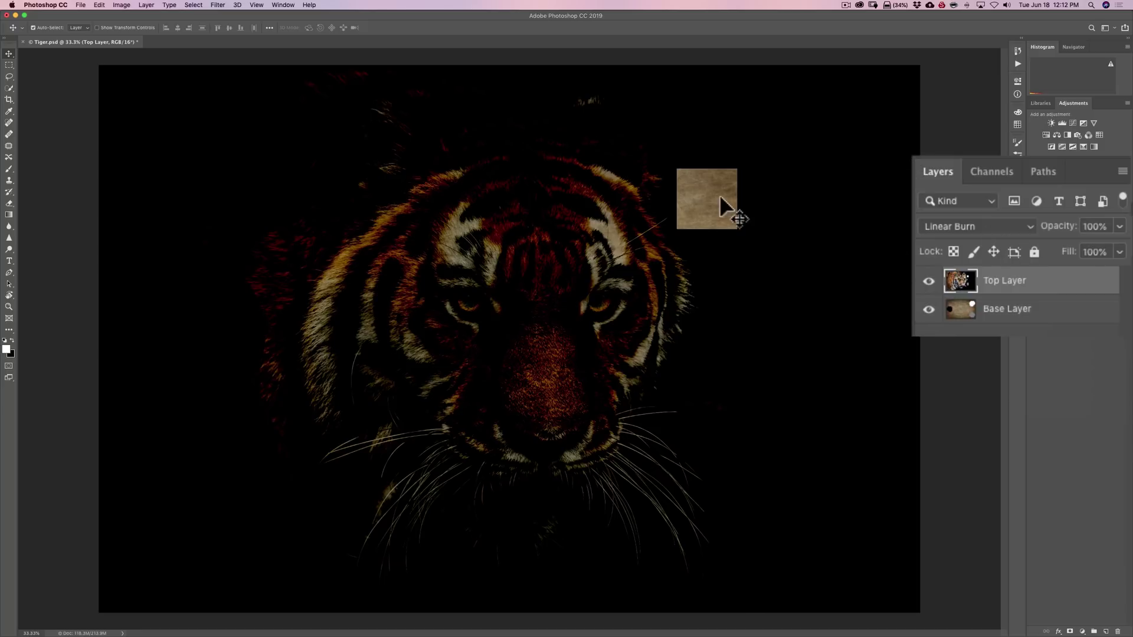
{"action": "left_click", "coordinate": [929, 309]}
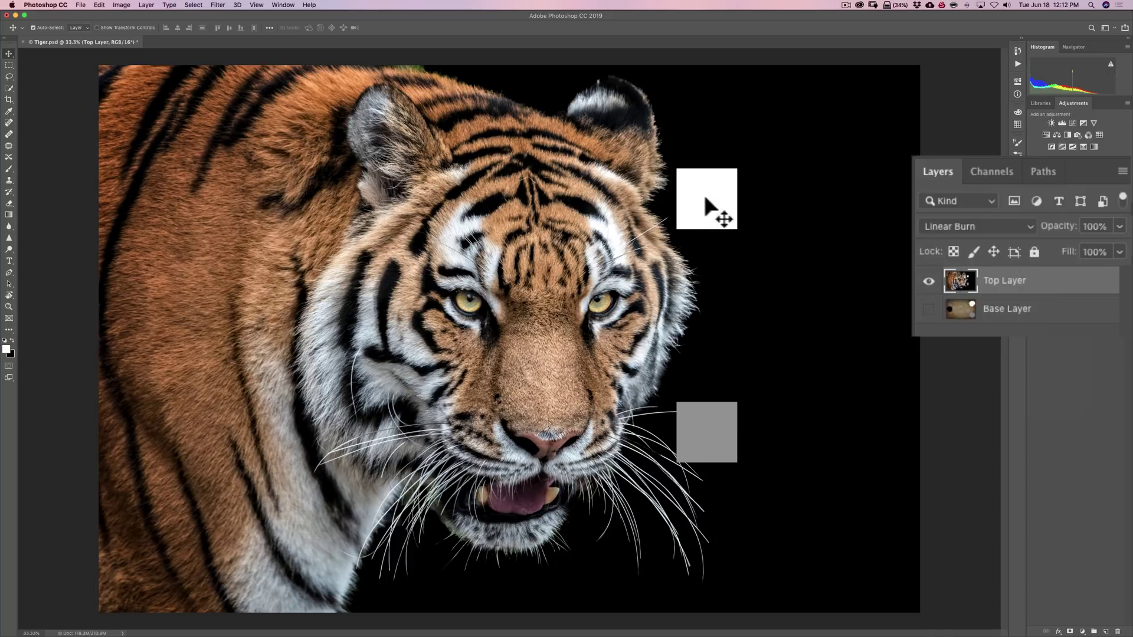
{"action": "left_click", "coordinate": [929, 309]}
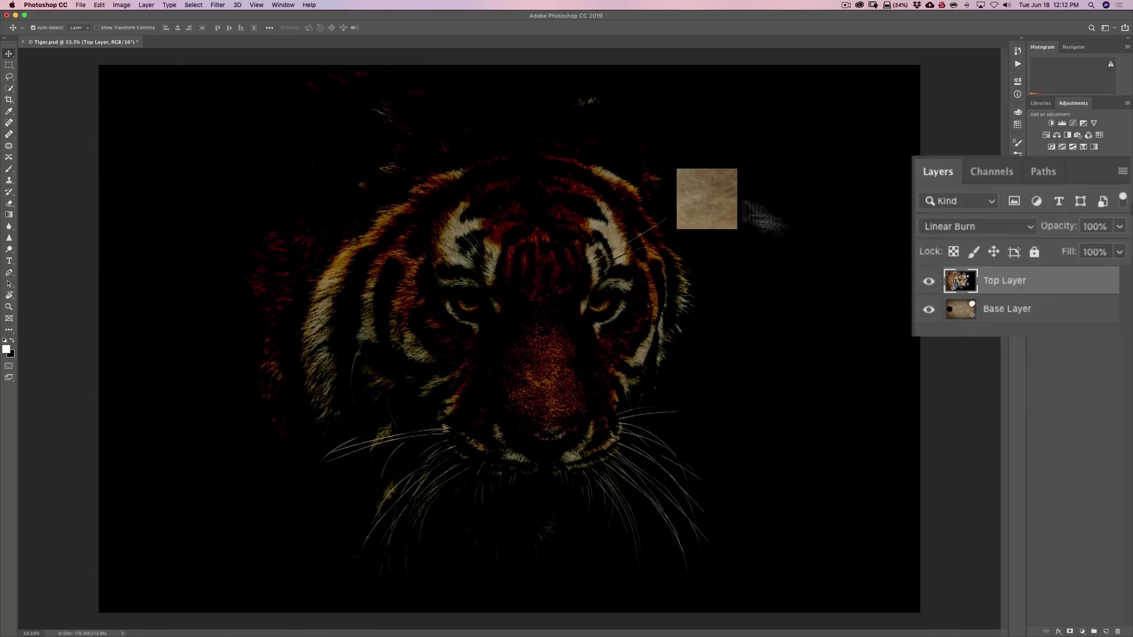
{"action": "left_click", "coordinate": [929, 280]}
{"action": "left_click", "coordinate": [929, 281]}
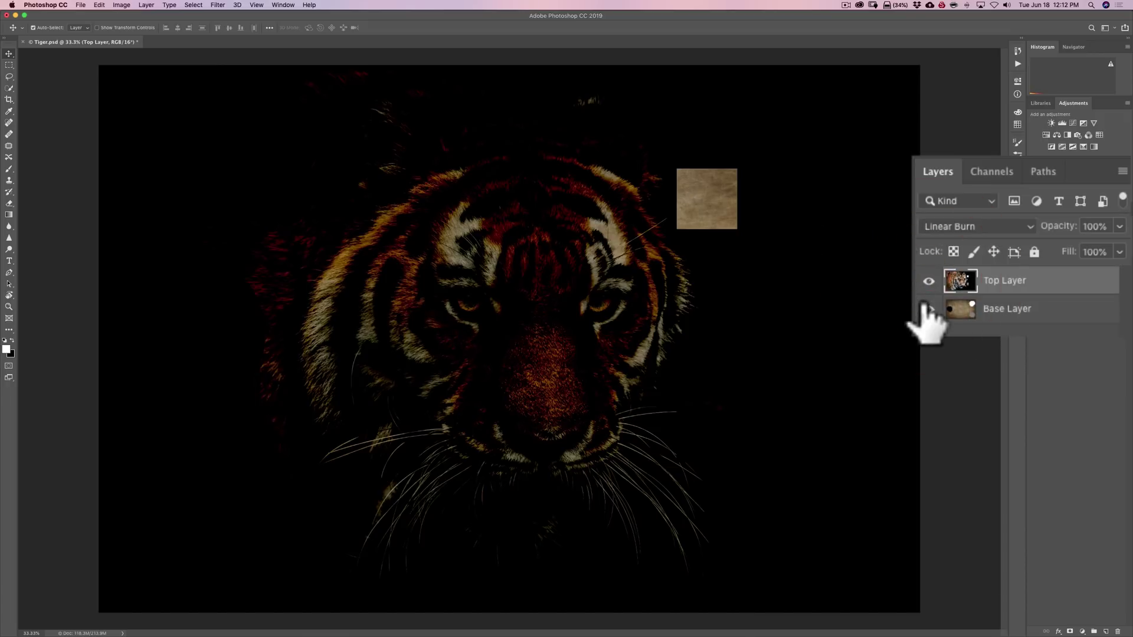
{"action": "left_click", "coordinate": [929, 281]}
{"action": "left_click", "coordinate": [928, 281]}
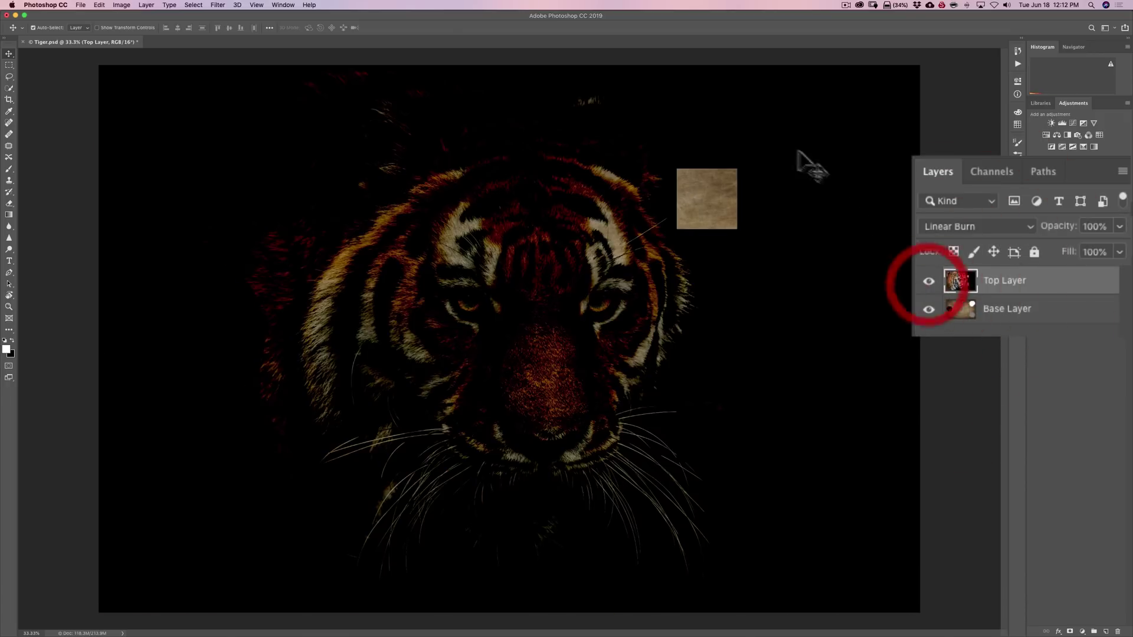
Step: Set Top Layer's blend mode to Darker Color and toggle each layer's visibility to compare the blend with the original images
{"action": "left_click", "coordinate": [975, 228]}
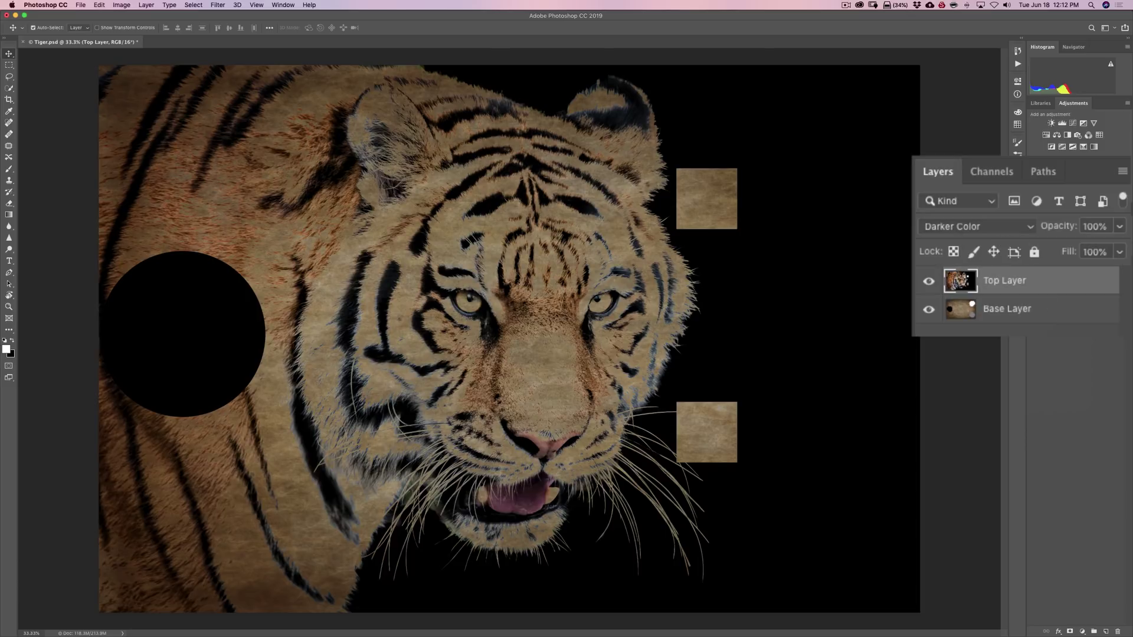
{"action": "left_click", "coordinate": [928, 308]}
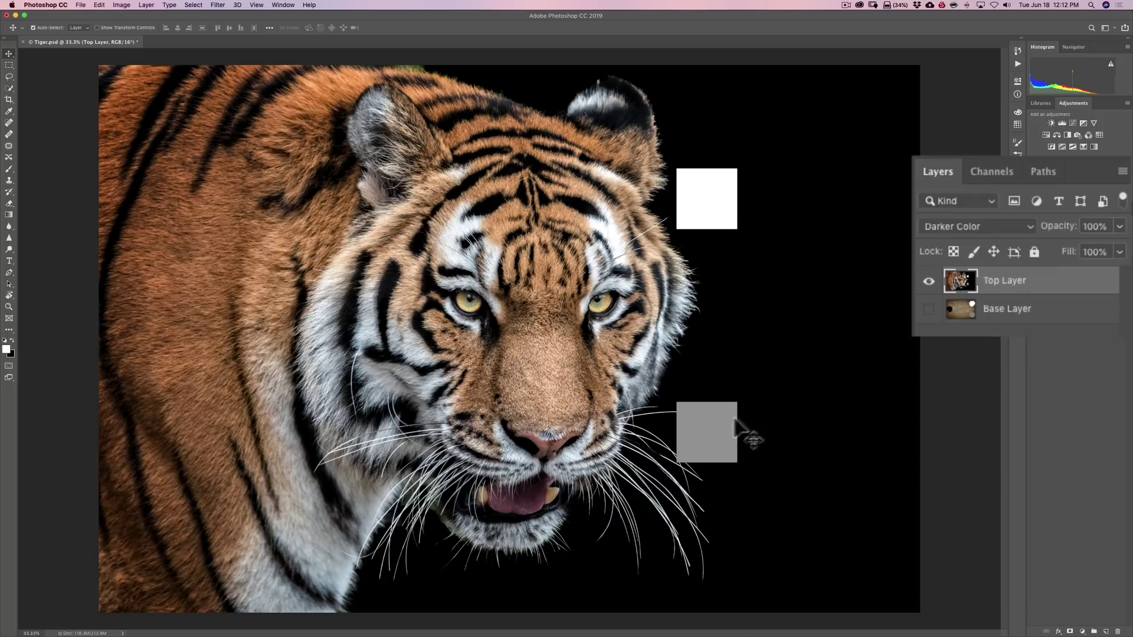
{"action": "left_click", "coordinate": [929, 309]}
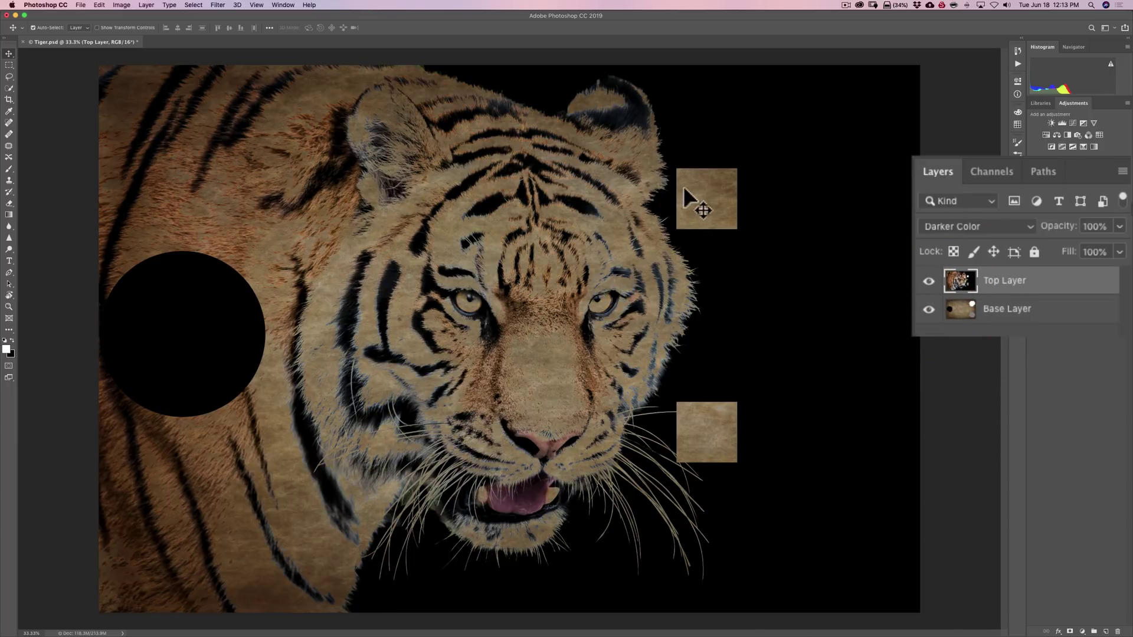
{"action": "left_click", "coordinate": [929, 281]}
{"action": "left_click", "coordinate": [929, 281]}
{"action": "left_click", "coordinate": [929, 281]}
{"action": "left_click", "coordinate": [929, 281]}
{"action": "left_click", "coordinate": [928, 281]}
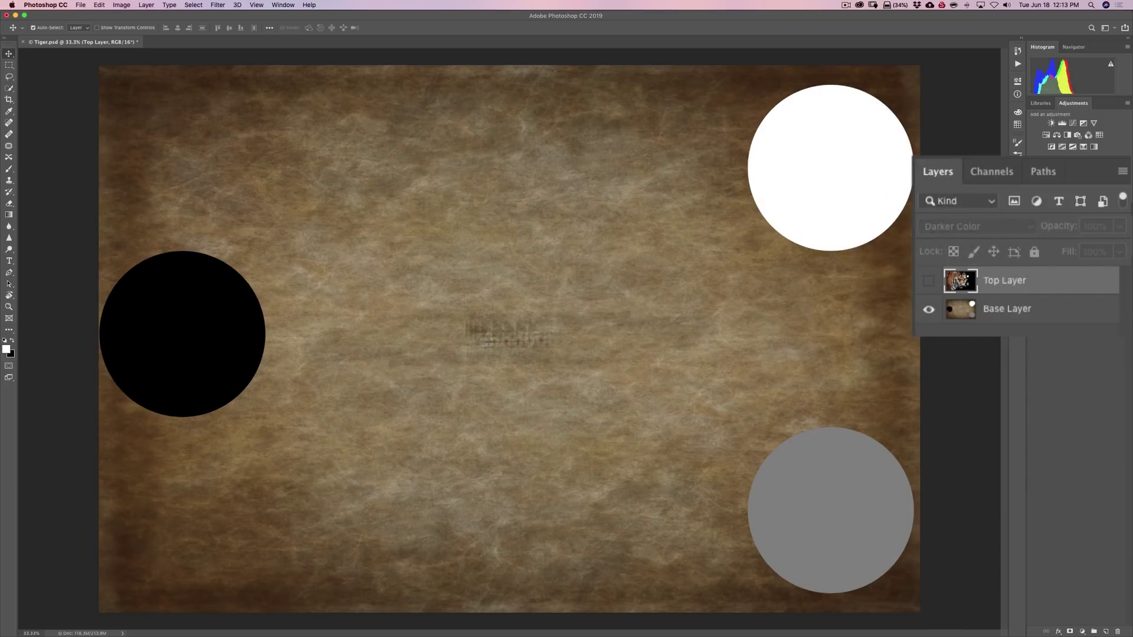
{"action": "left_click", "coordinate": [928, 281]}
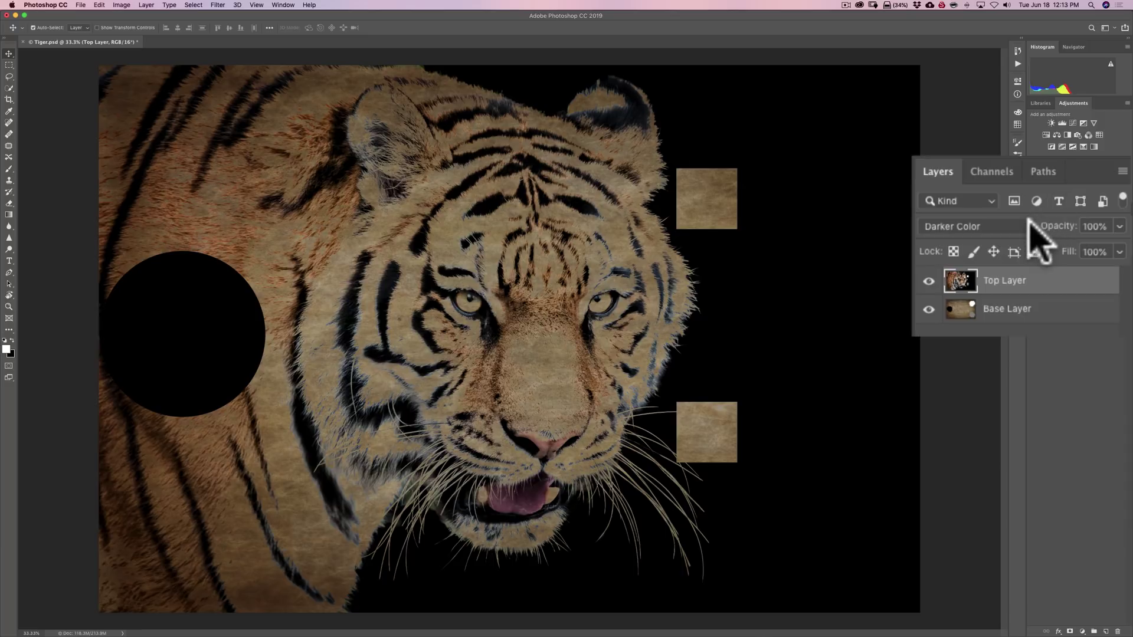
Step: Set Top Layer's blend mode to Lighten and toggle its visibility to compare the blend with Base Layer
{"action": "left_click", "coordinate": [1022, 224]}
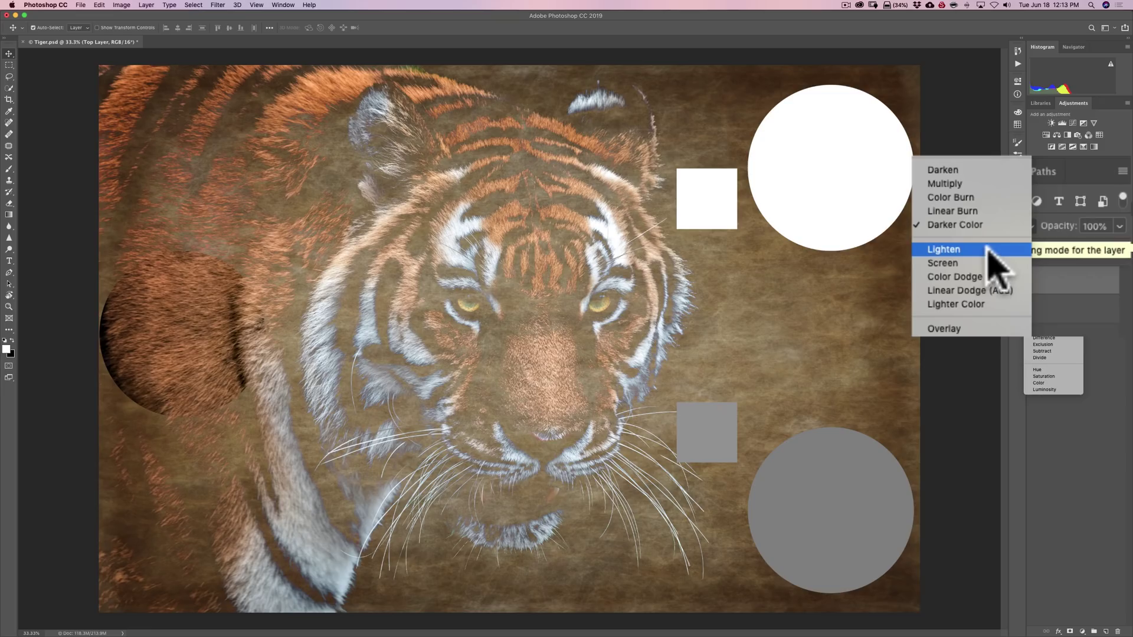
{"action": "left_click", "coordinate": [989, 249]}
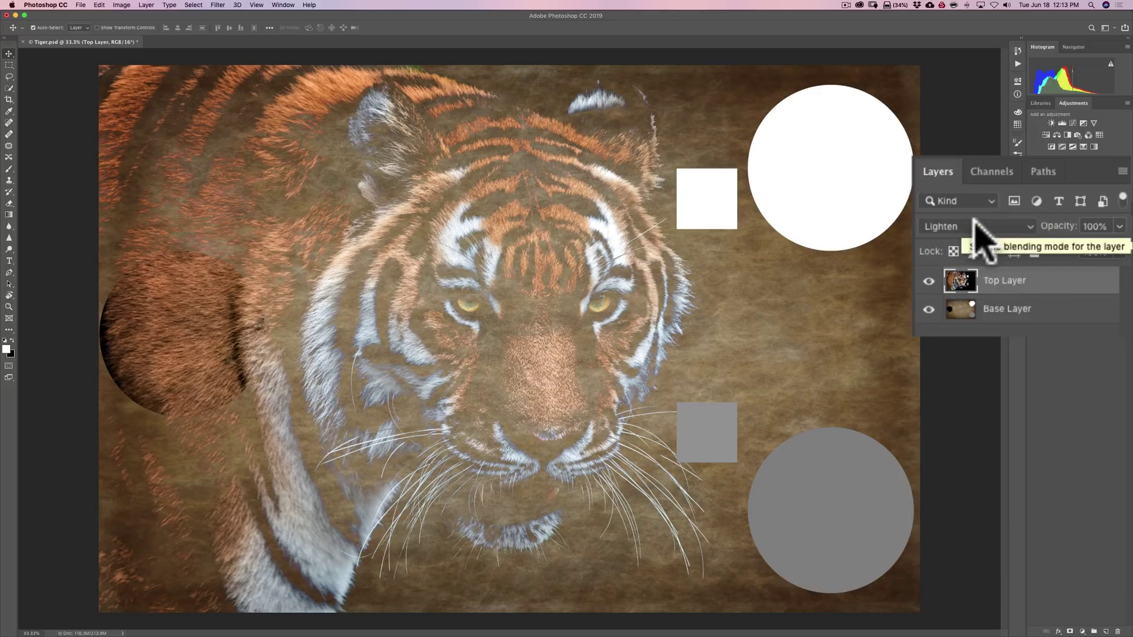
{"action": "left_click", "coordinate": [929, 280]}
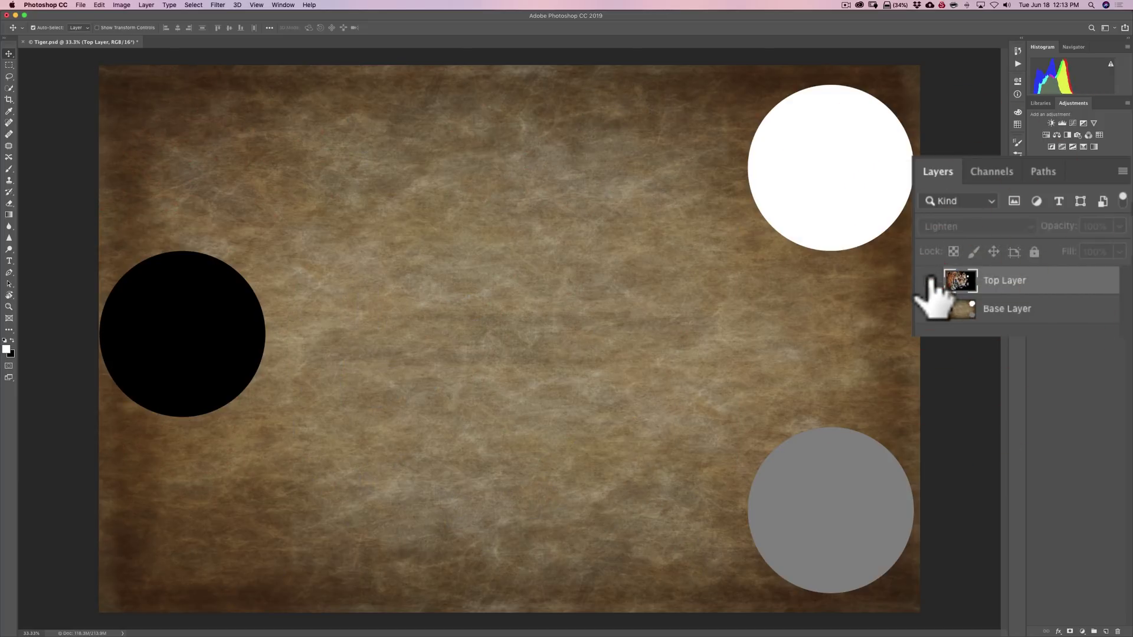
{"action": "left_click", "coordinate": [929, 281]}
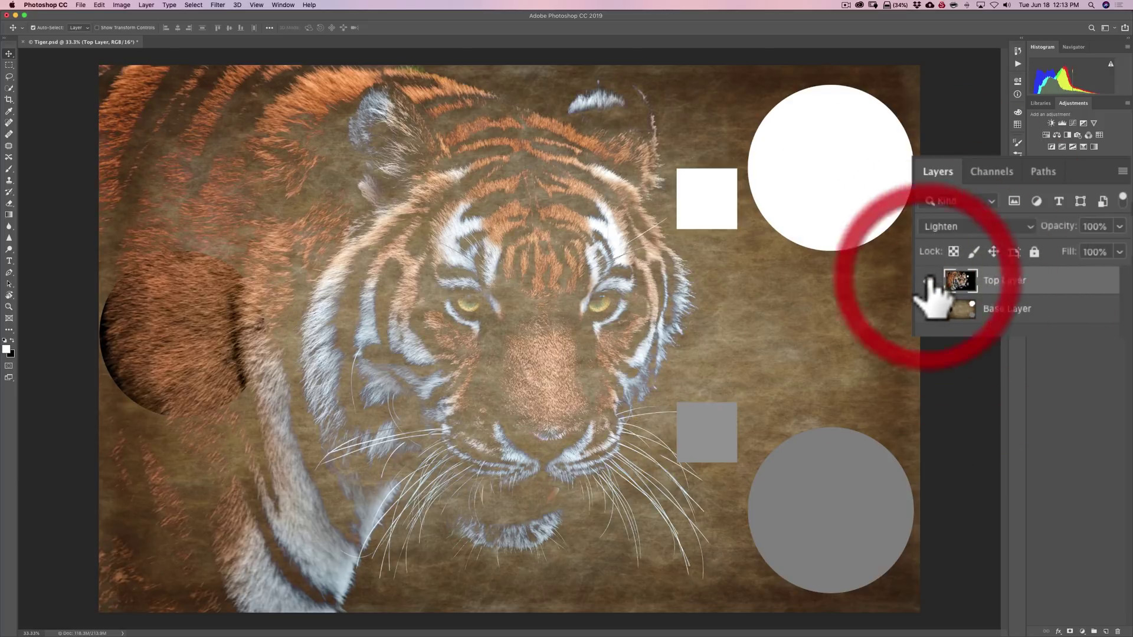
{"action": "left_click", "coordinate": [929, 280]}
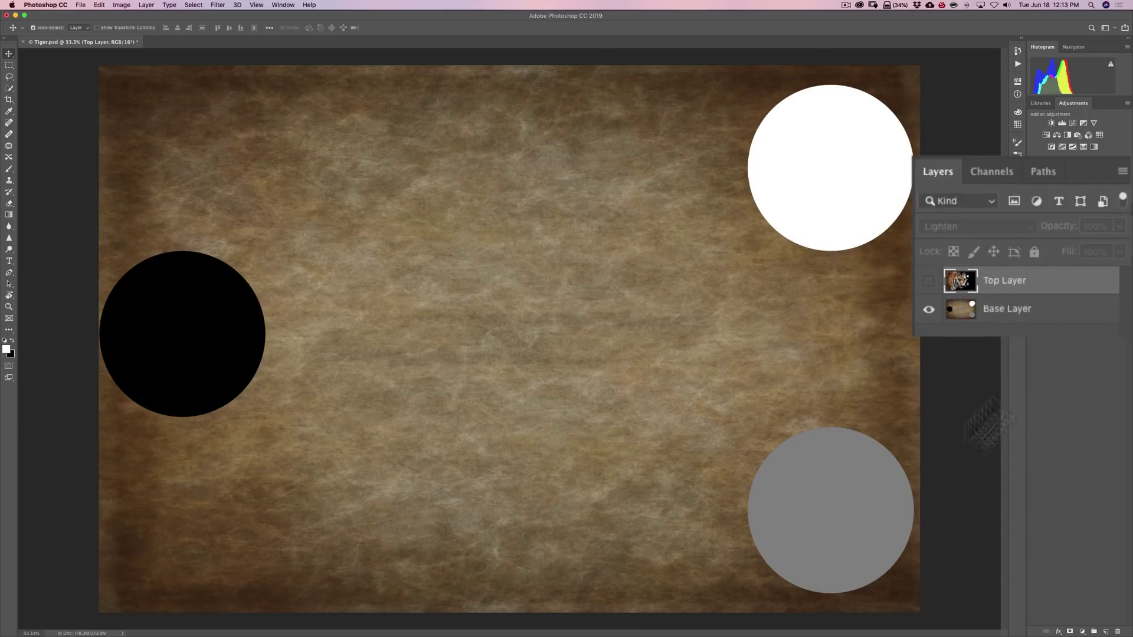
{"action": "left_click", "coordinate": [929, 282]}
Step: Toggle Base Layer and Top Layer alternately to compare the squares and circles of each original with the Lighten blend
{"action": "left_click", "coordinate": [928, 308]}
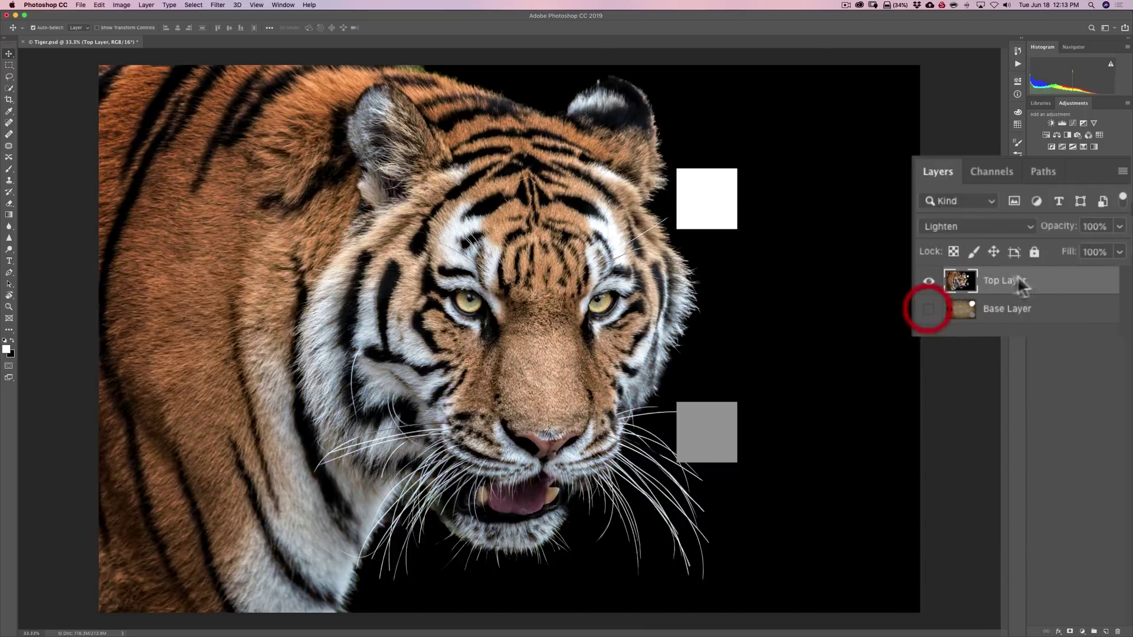
{"action": "left_click", "coordinate": [929, 309]}
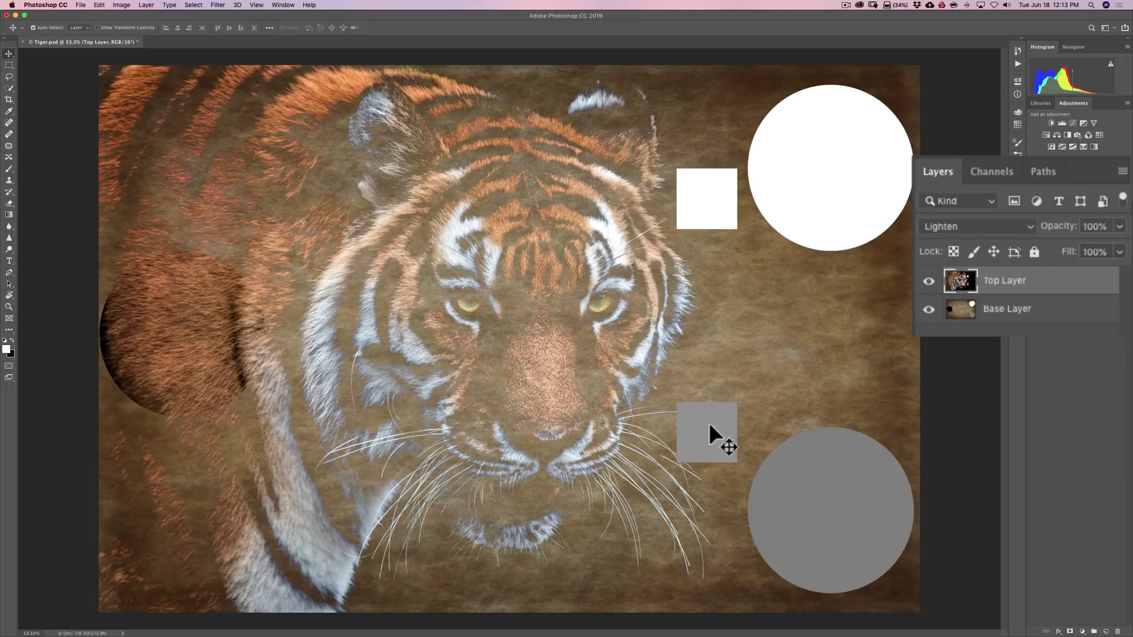
{"action": "left_click", "coordinate": [929, 281]}
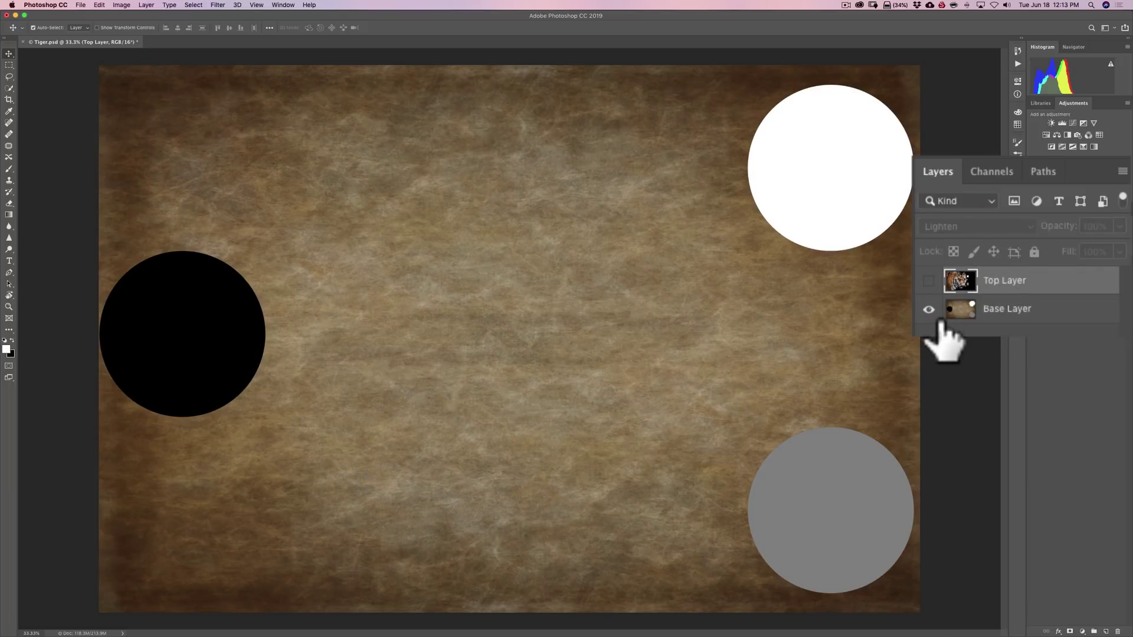
{"action": "left_click", "coordinate": [929, 281]}
{"action": "left_click", "coordinate": [930, 309]}
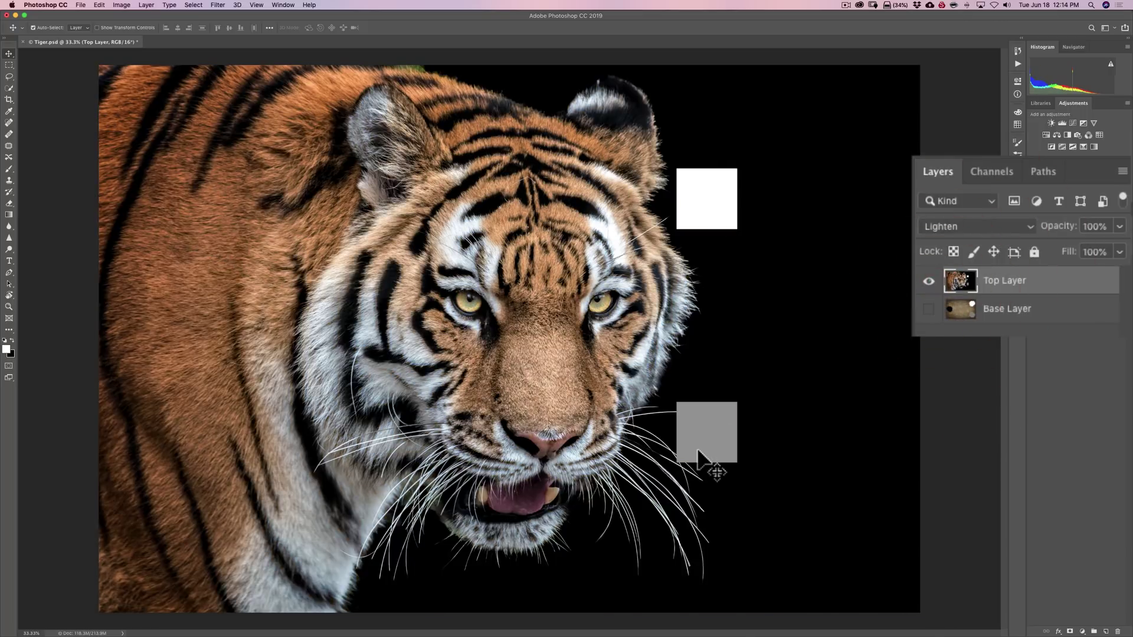
{"action": "left_click", "coordinate": [929, 309]}
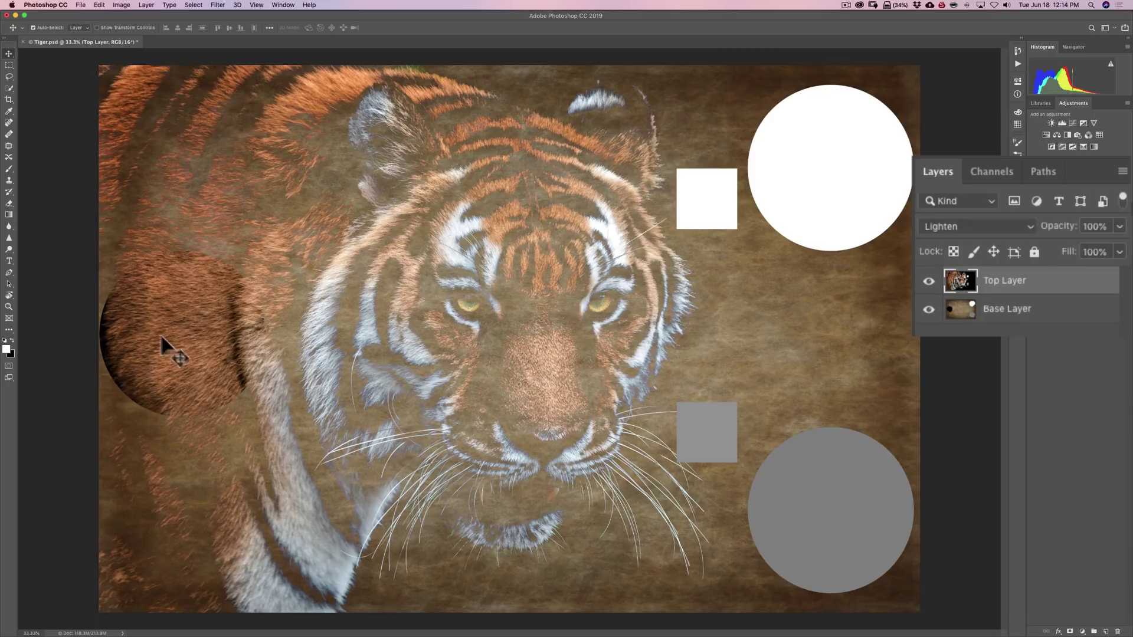
{"action": "left_click", "coordinate": [928, 281]}
{"action": "left_click", "coordinate": [928, 281]}
Step: Set Top Layer's blend mode to Screen
{"action": "left_click", "coordinate": [1001, 226]}
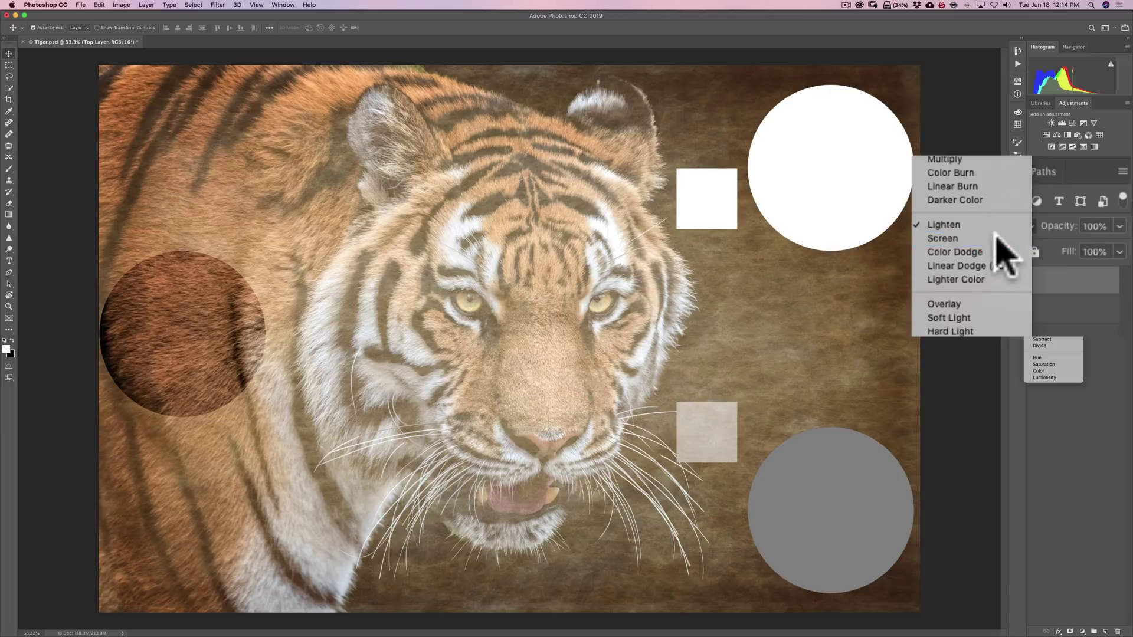
{"action": "left_click", "coordinate": [997, 238]}
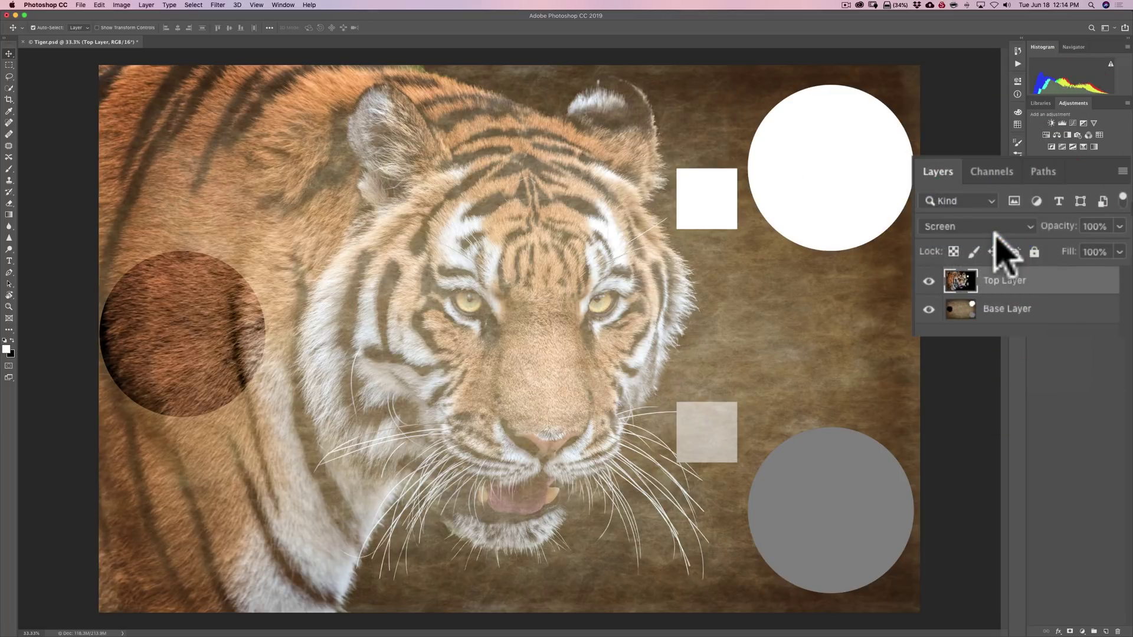
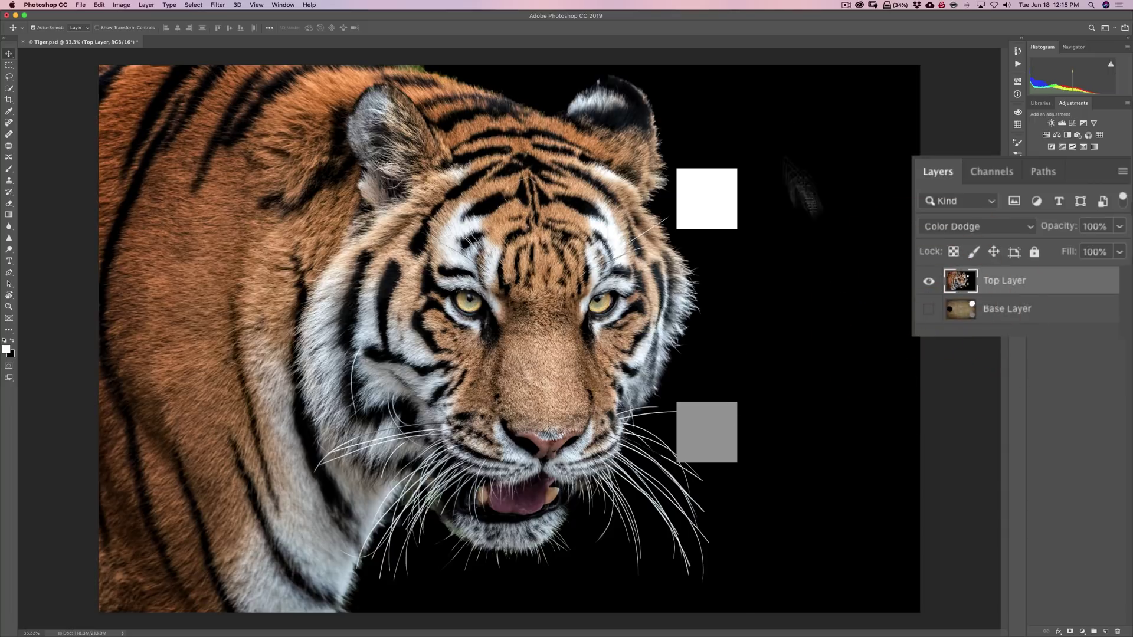
Step: Show Base Layer again, and toggle Top Layer's visibility to compare the Color Dodge blend with the base image
{"action": "left_click", "coordinate": [929, 309]}
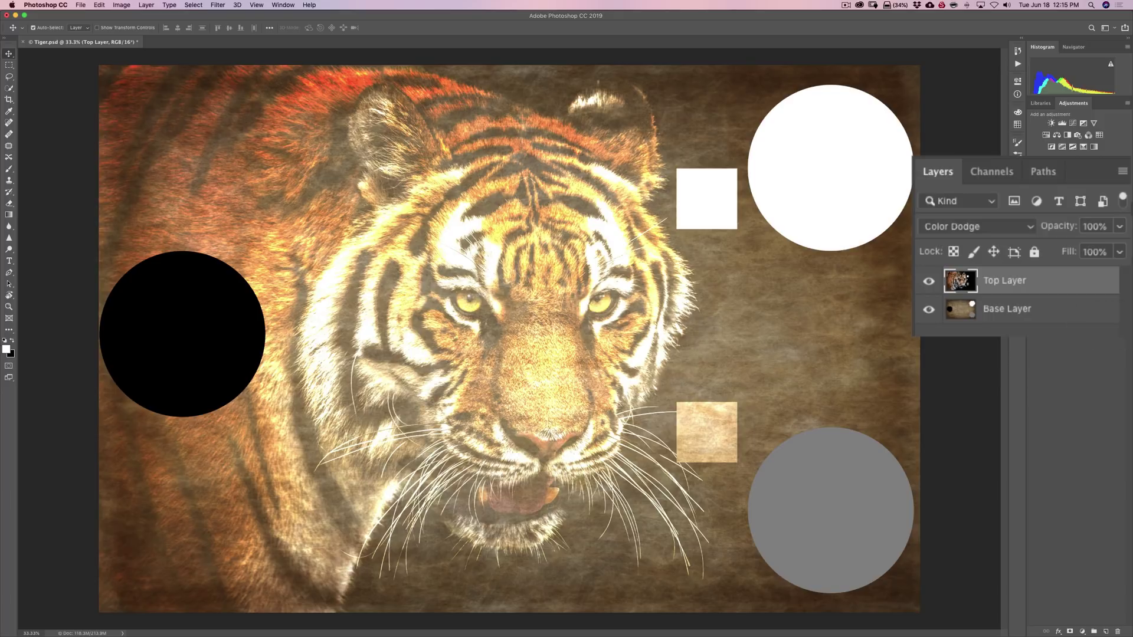
{"action": "left_click", "coordinate": [928, 281]}
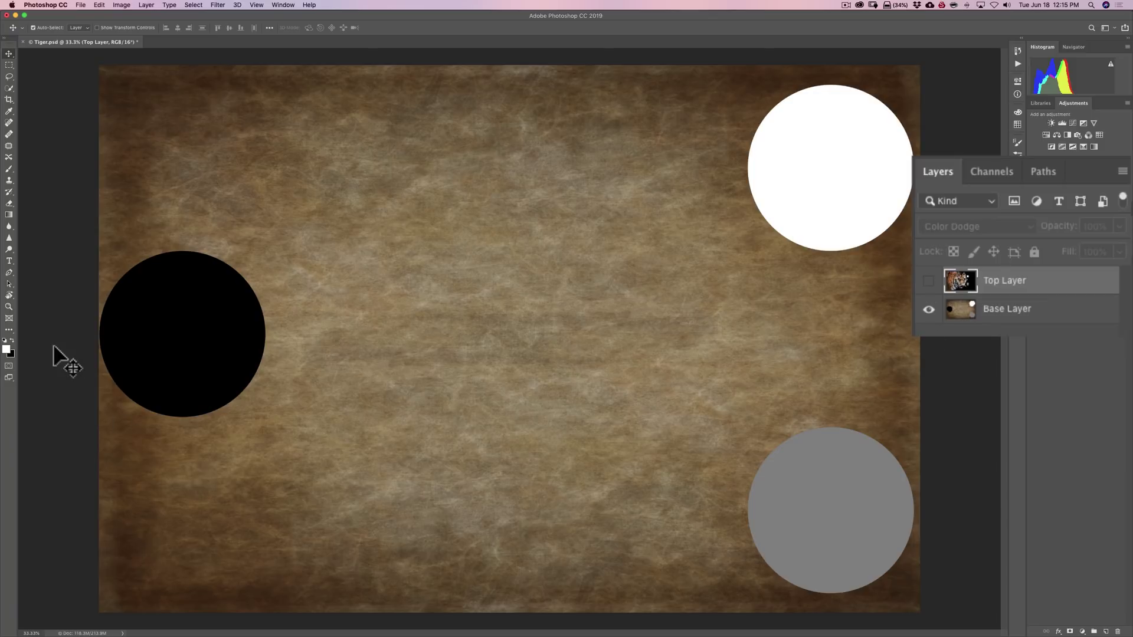
{"action": "left_click", "coordinate": [928, 280]}
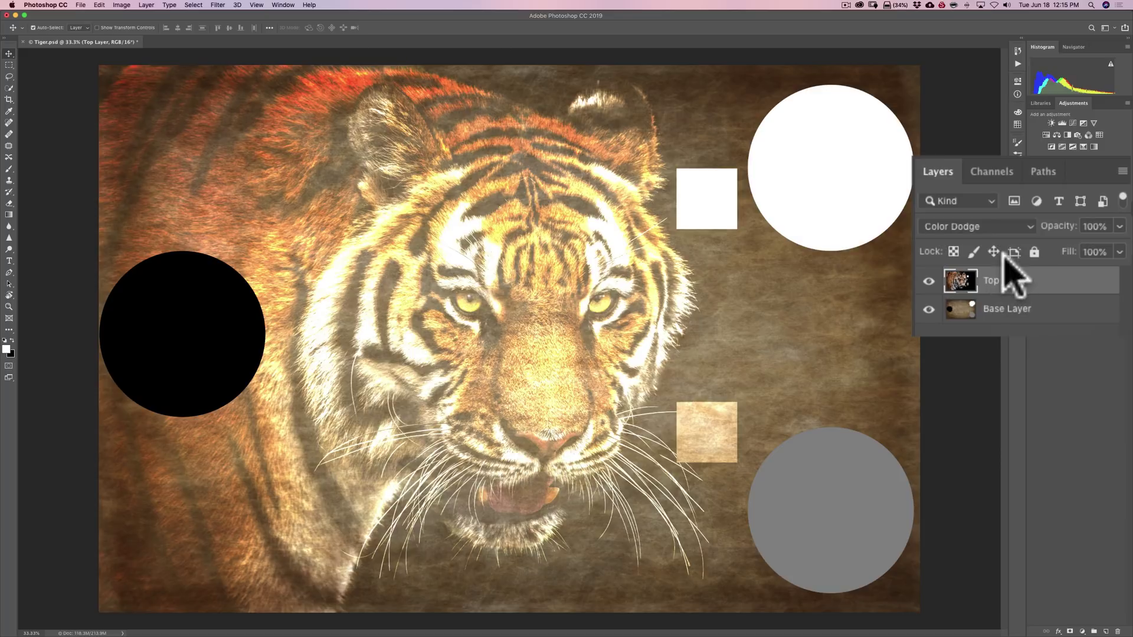
Step: Try the Lighter Color blend mode on Top Layer, and set the layer to Linear Dodge (Add)
{"action": "left_click", "coordinate": [1010, 227]}
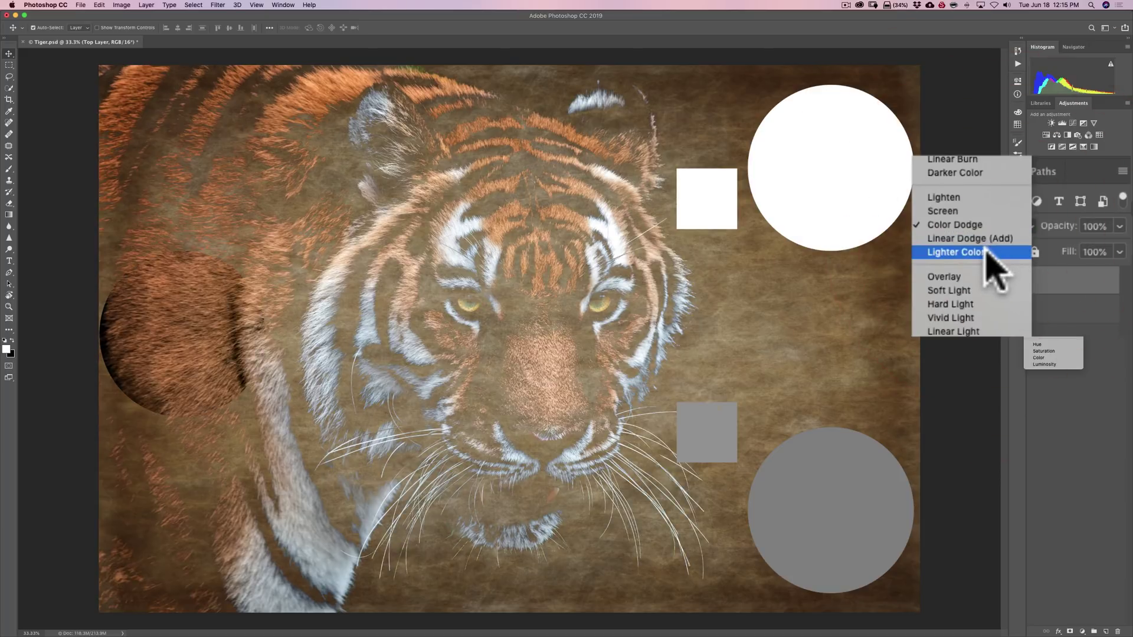
{"action": "left_click", "coordinate": [987, 252]}
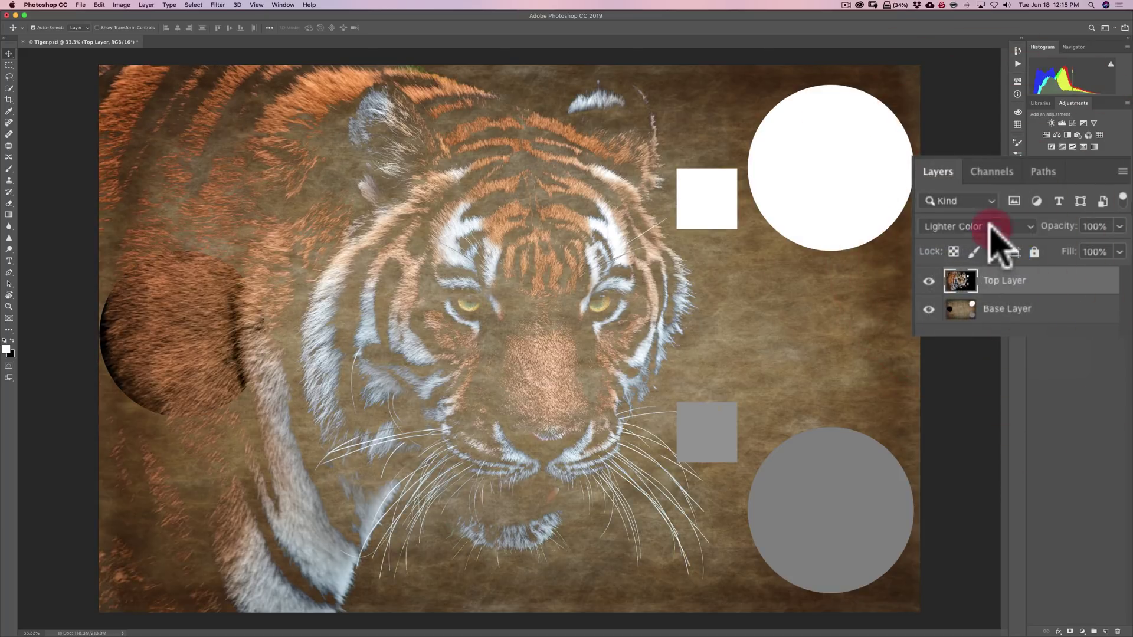
{"action": "left_click", "coordinate": [996, 226]}
{"action": "left_click", "coordinate": [994, 221]}
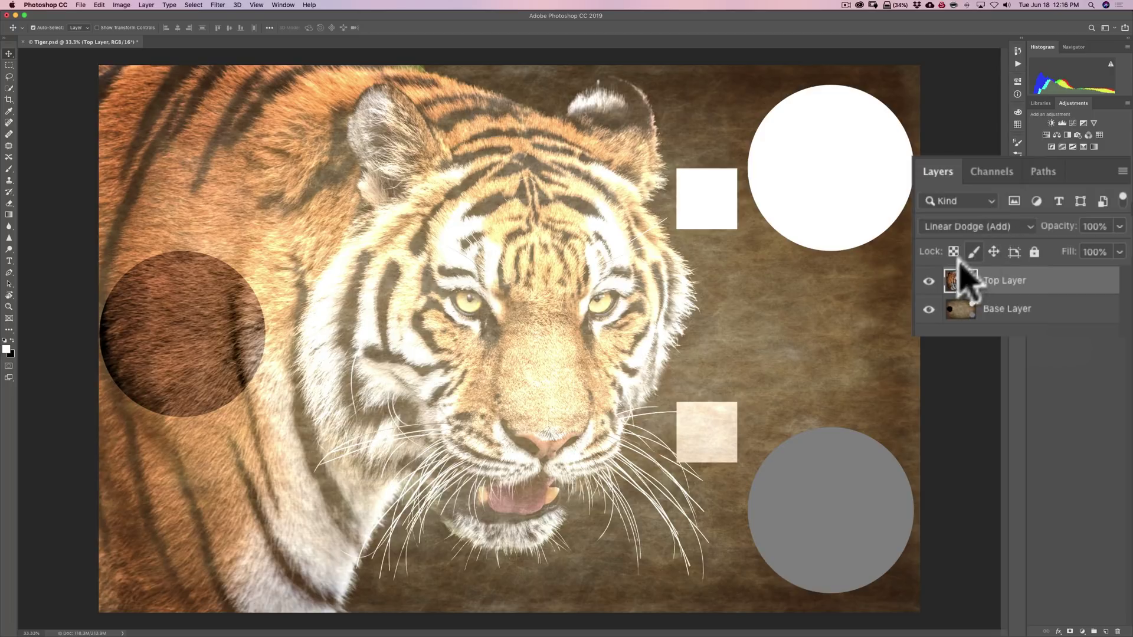
Step: Toggle Base Layer once and Top Layer repeatedly to compare each original image with the Linear Dodge (Add) blend
{"action": "left_click", "coordinate": [929, 309]}
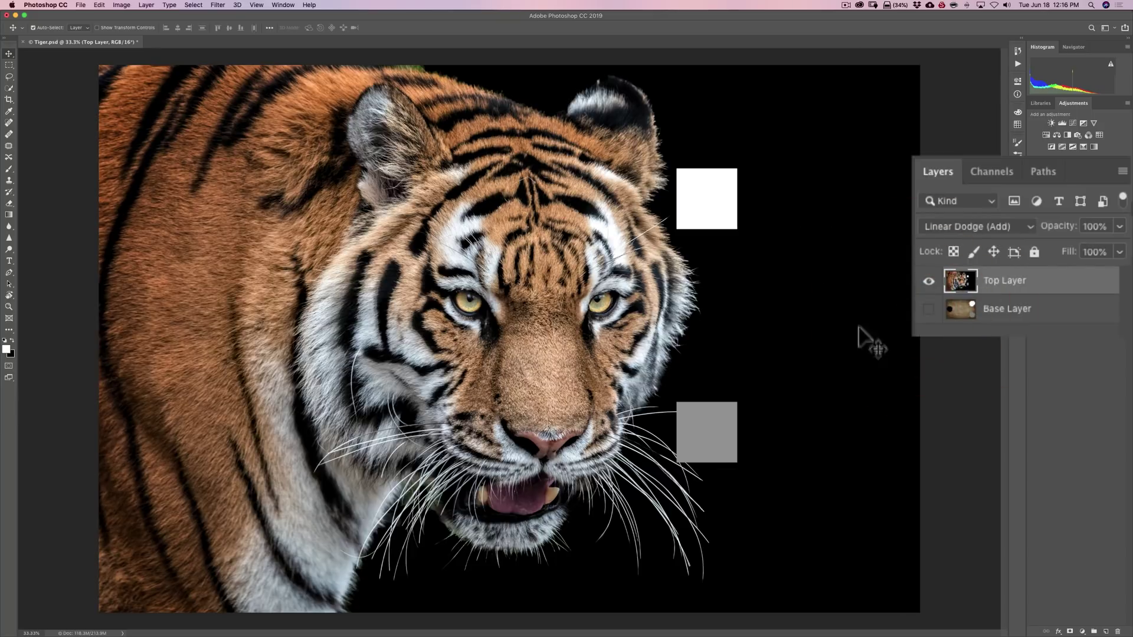
{"action": "left_click", "coordinate": [927, 309]}
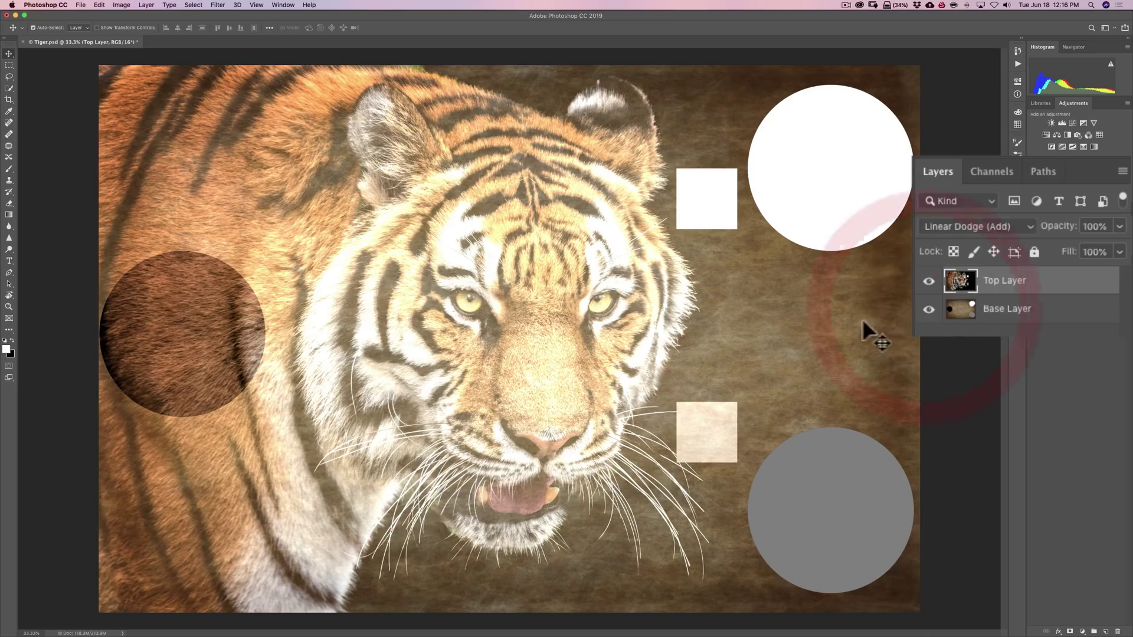
{"action": "left_click", "coordinate": [928, 282]}
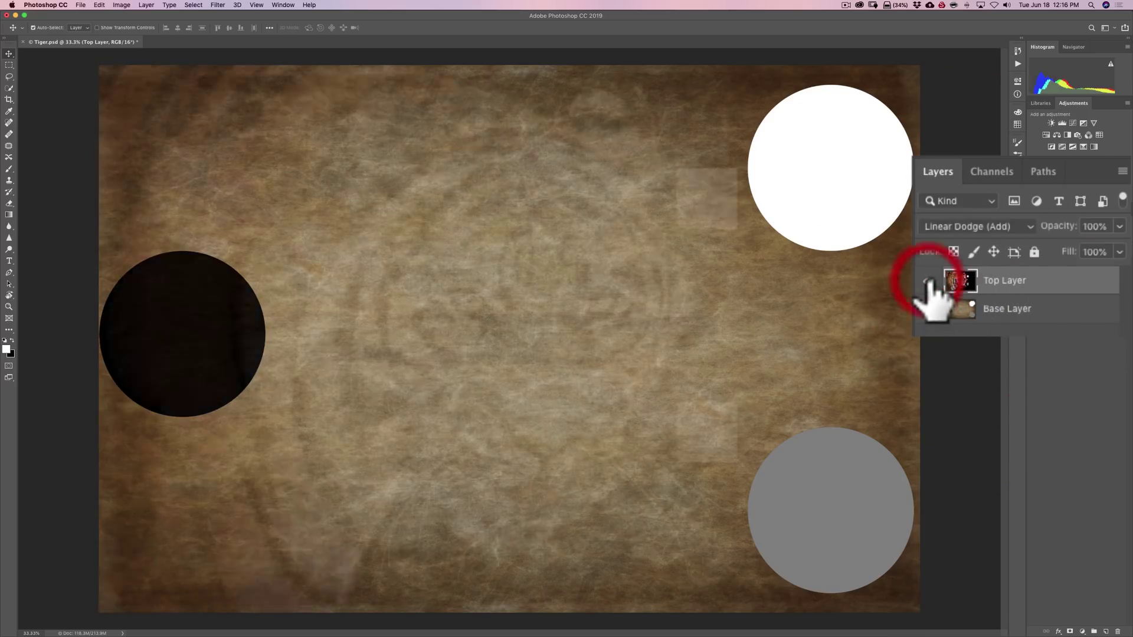
{"action": "left_click", "coordinate": [929, 281]}
{"action": "left_click", "coordinate": [929, 281]}
{"action": "left_click", "coordinate": [929, 282]}
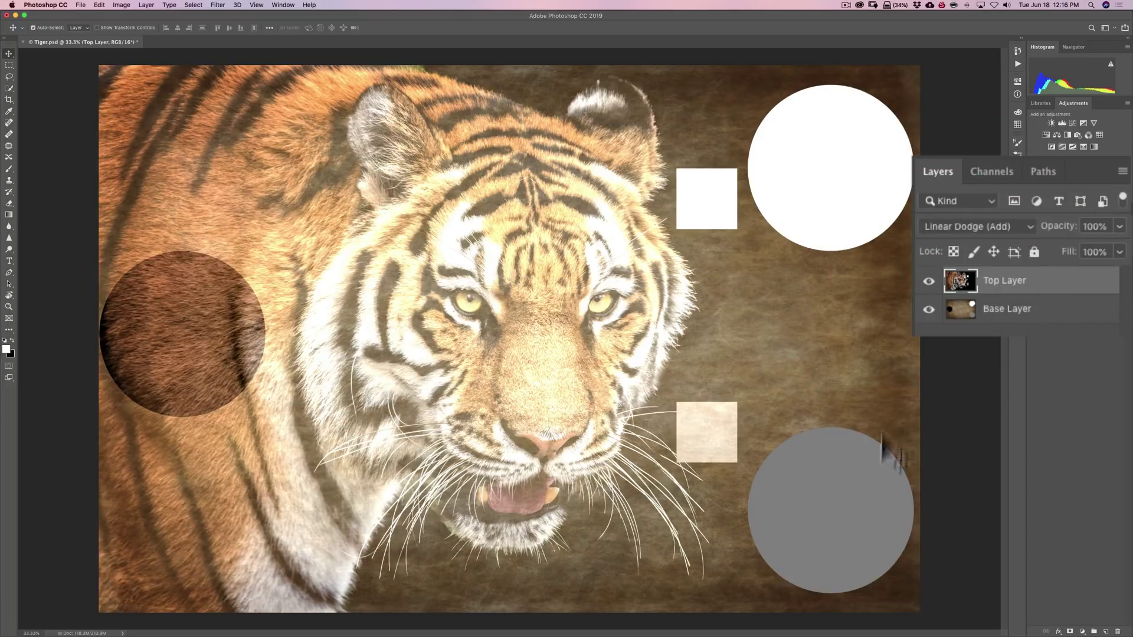
{"action": "left_click", "coordinate": [929, 282]}
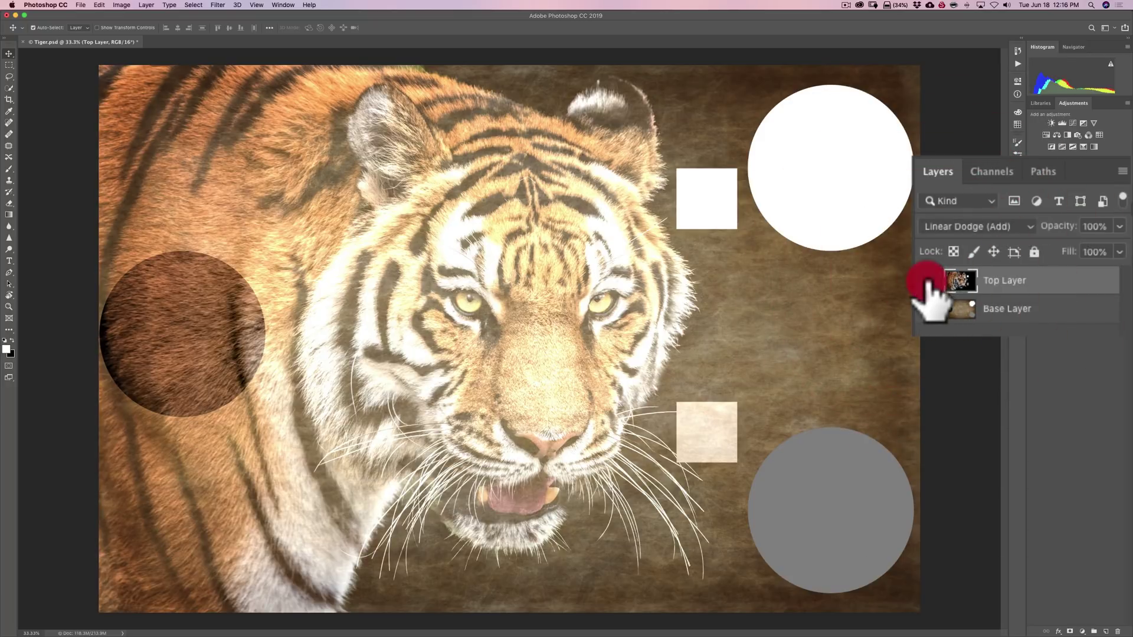
Step: Show Top Layer again, and hide and reshow each layer separately to compare both originals with the Linear Dodge (Add) blend
{"action": "left_click", "coordinate": [929, 281]}
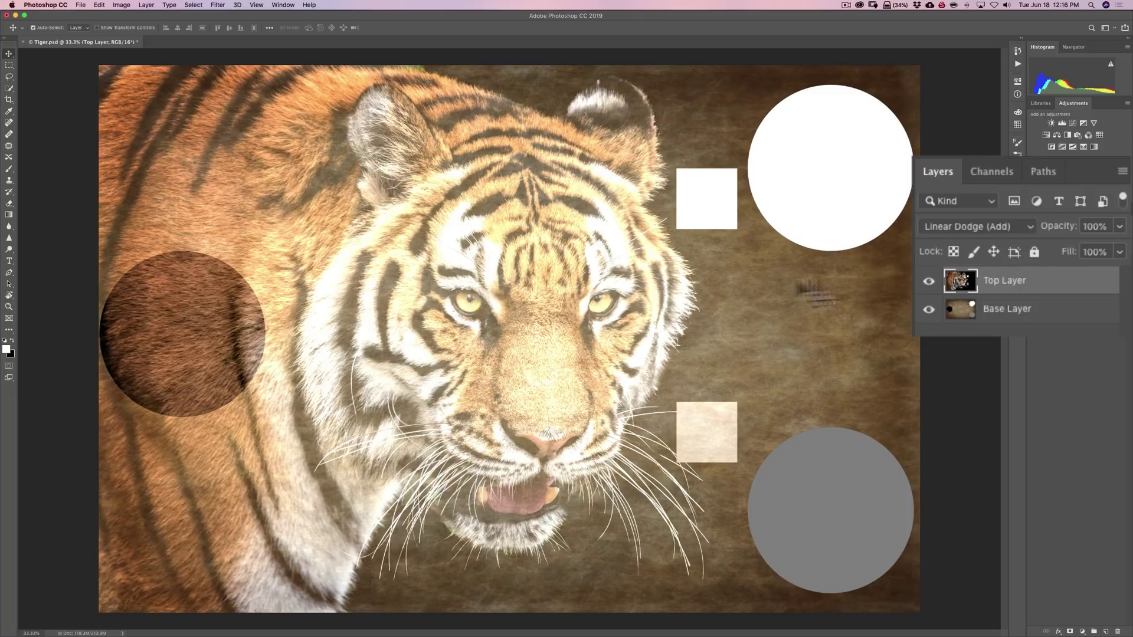
{"action": "left_click", "coordinate": [929, 282]}
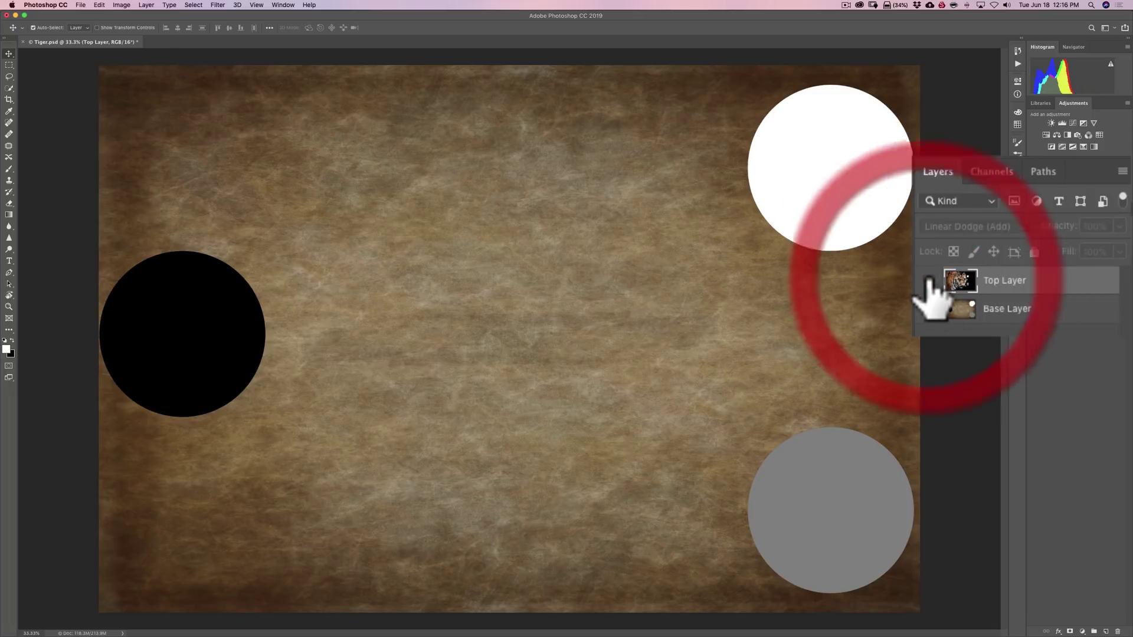
{"action": "left_click", "coordinate": [929, 282]}
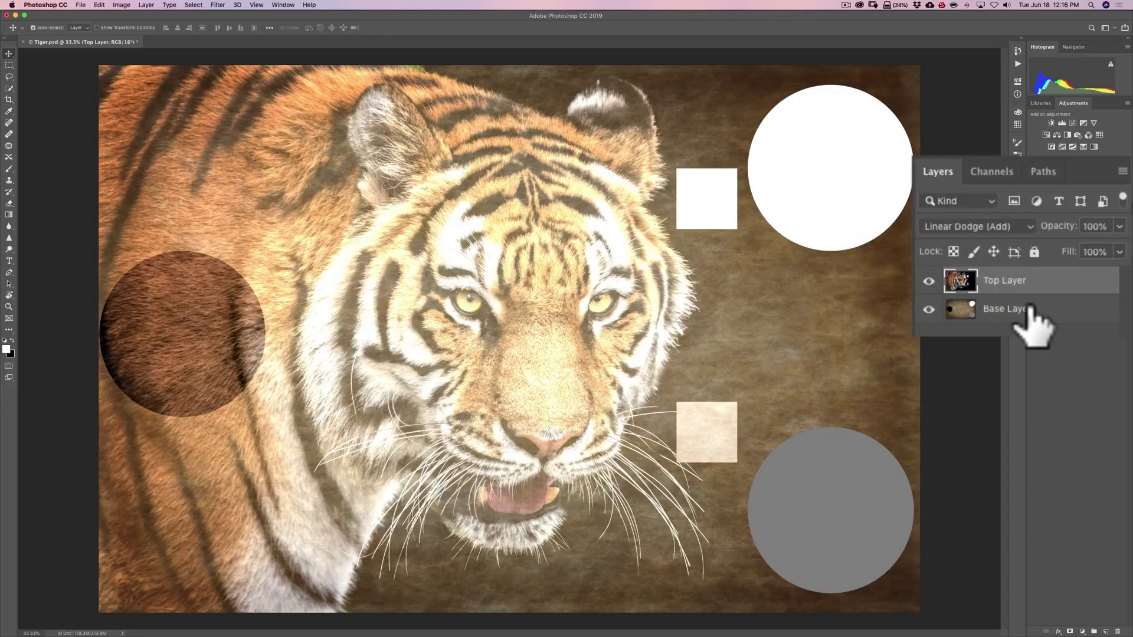
{"action": "left_click", "coordinate": [928, 309]}
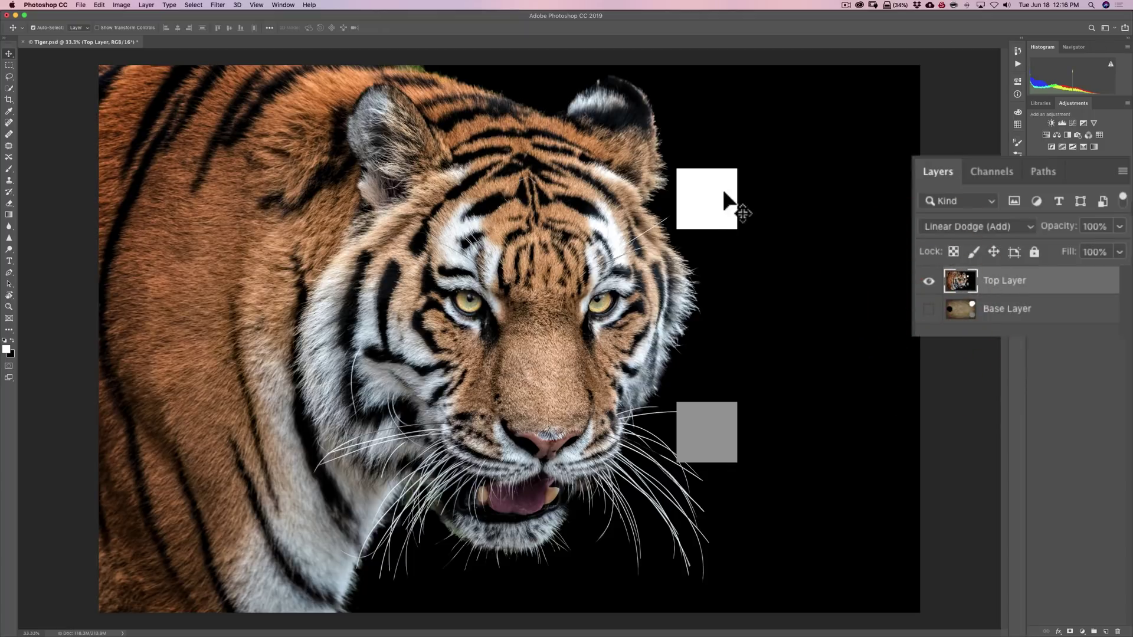
{"action": "left_click", "coordinate": [929, 309]}
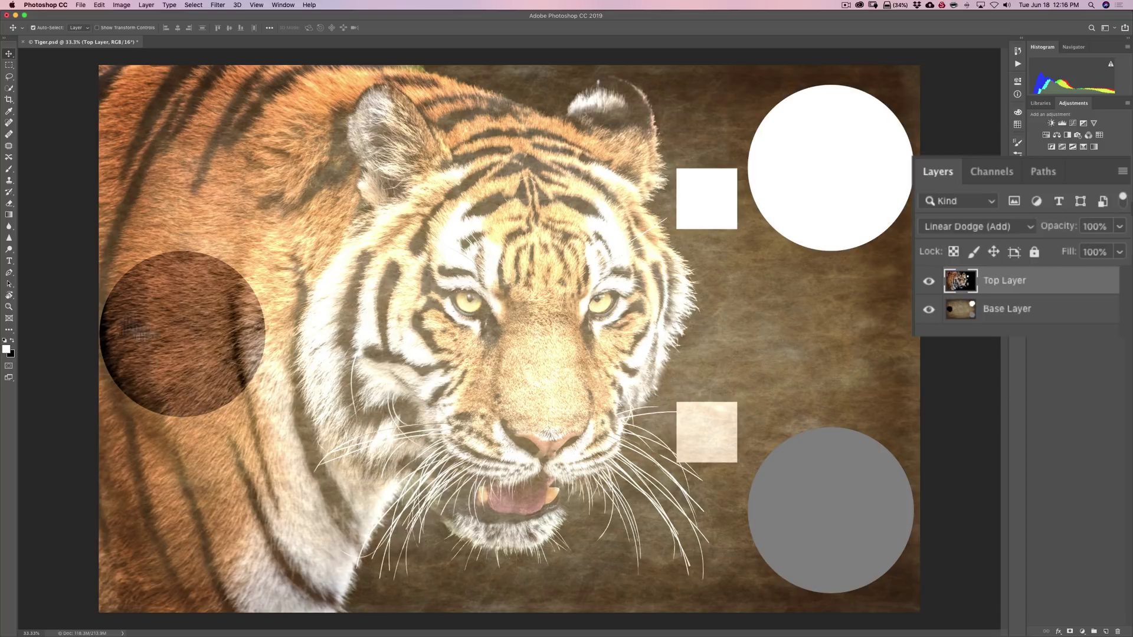
Step: Set Top Layer's blend mode to Lighter Color, and hide and reshow the layer to compare the blend with the base image
{"action": "left_click", "coordinate": [991, 232]}
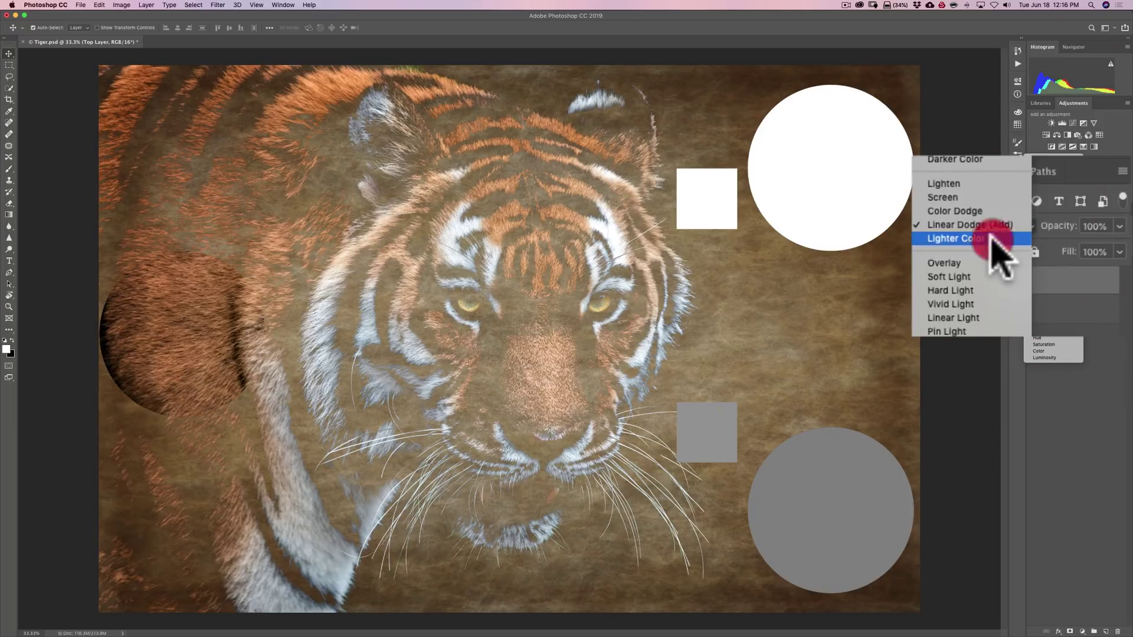
{"action": "left_click", "coordinate": [992, 240]}
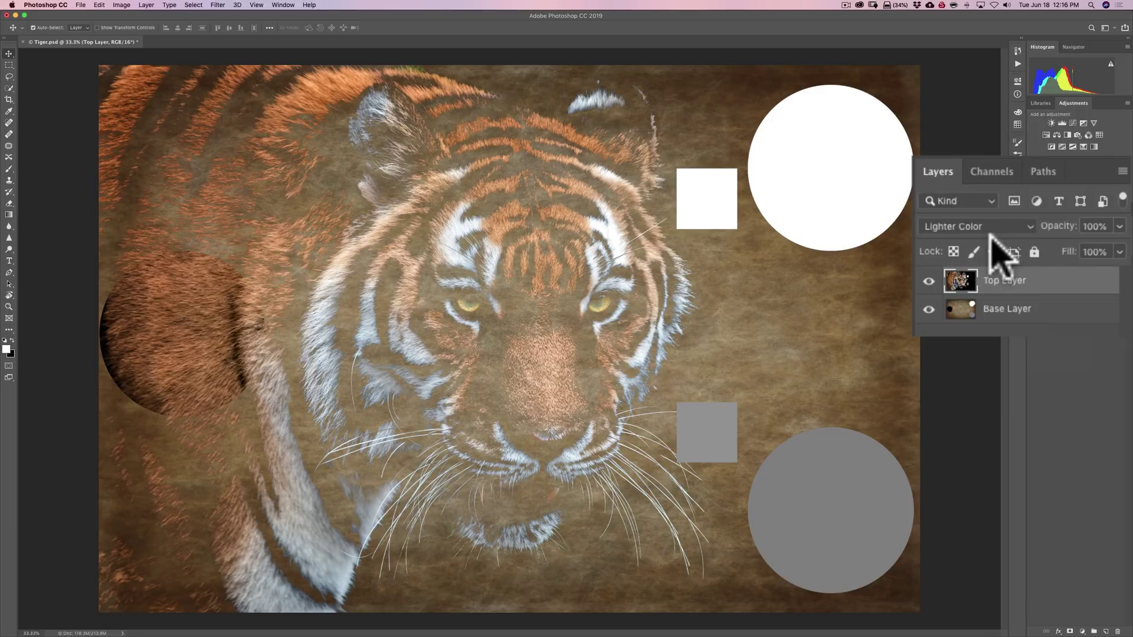
{"action": "left_click", "coordinate": [928, 282]}
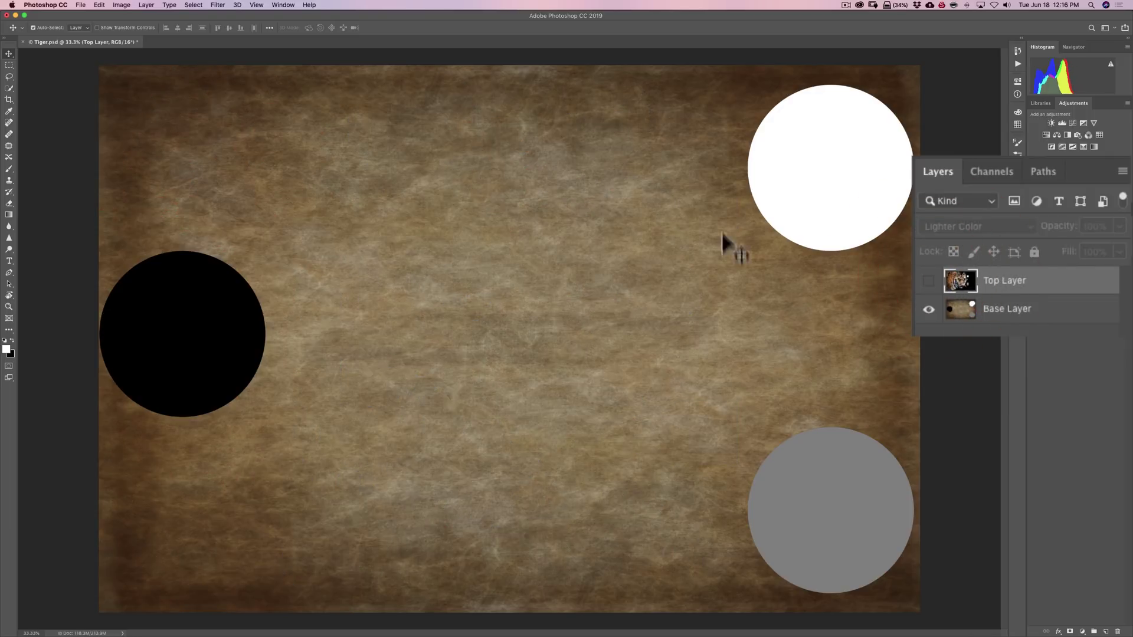
{"action": "left_click", "coordinate": [929, 282]}
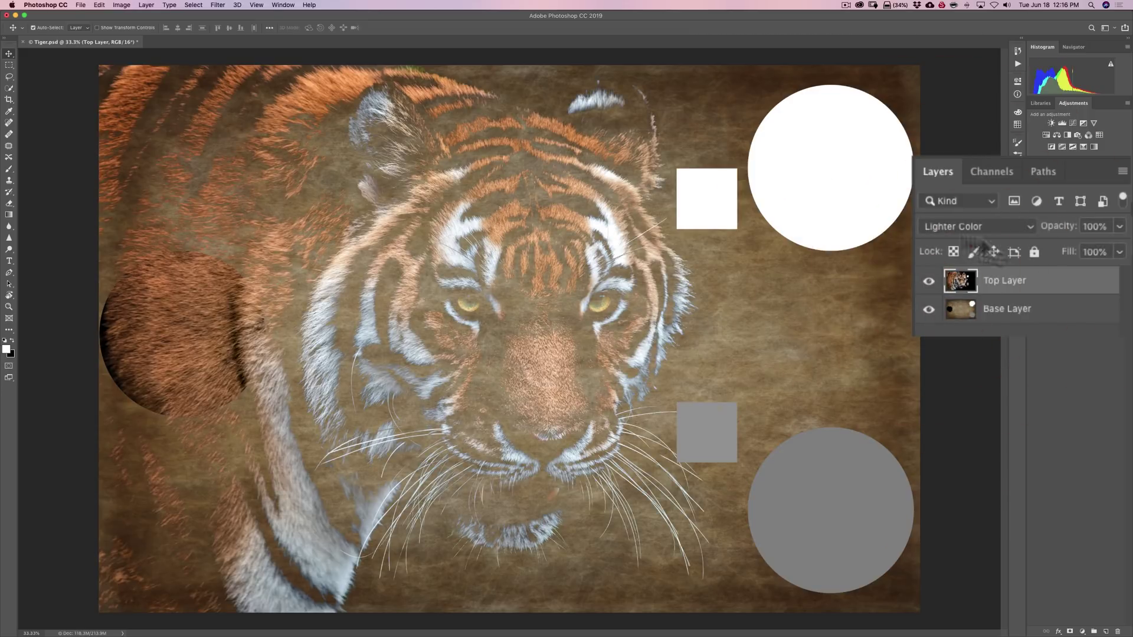
Step: Toggle Base Layer's visibility twice to compare the original tiger image with the Lighter Color blend
{"action": "left_click", "coordinate": [929, 310]}
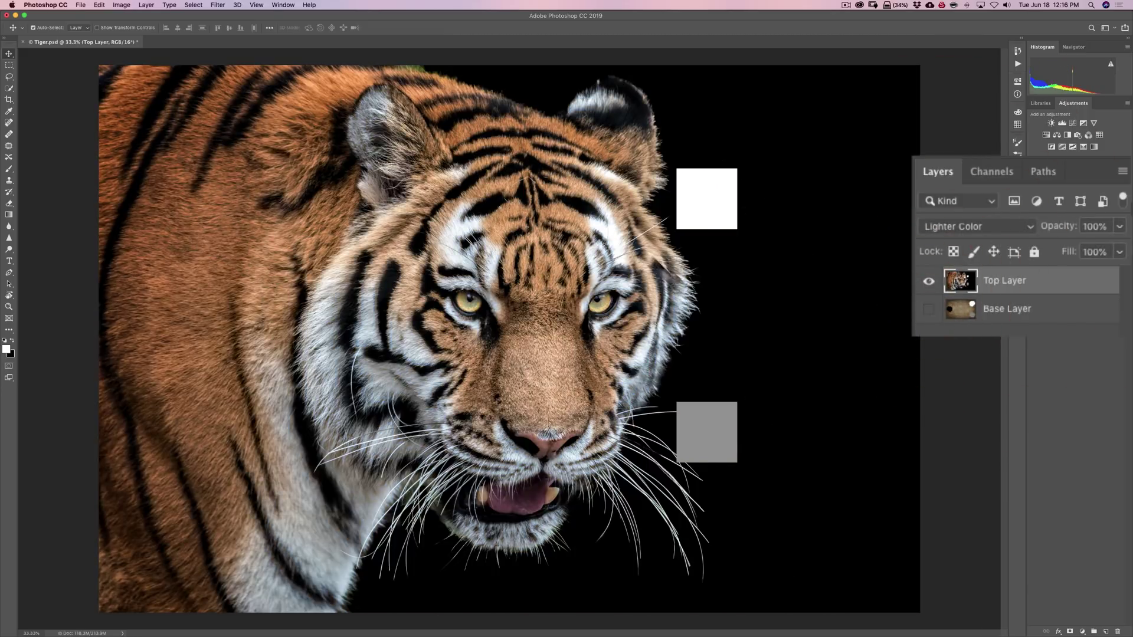
{"action": "left_click", "coordinate": [929, 309]}
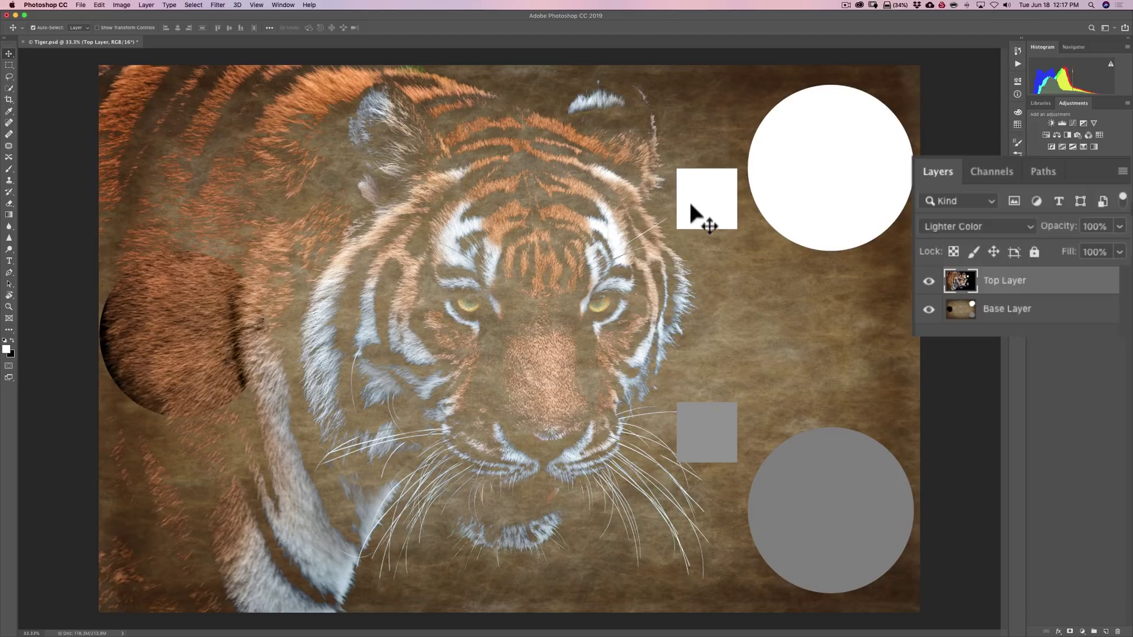
{"action": "left_click", "coordinate": [929, 309]}
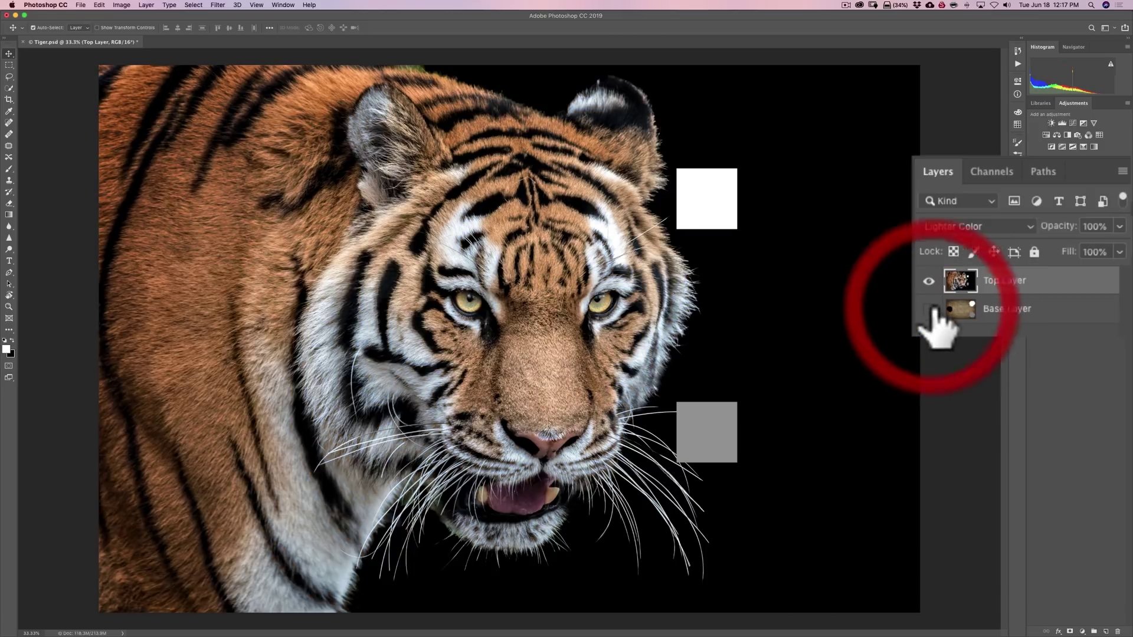
{"action": "left_click", "coordinate": [929, 309]}
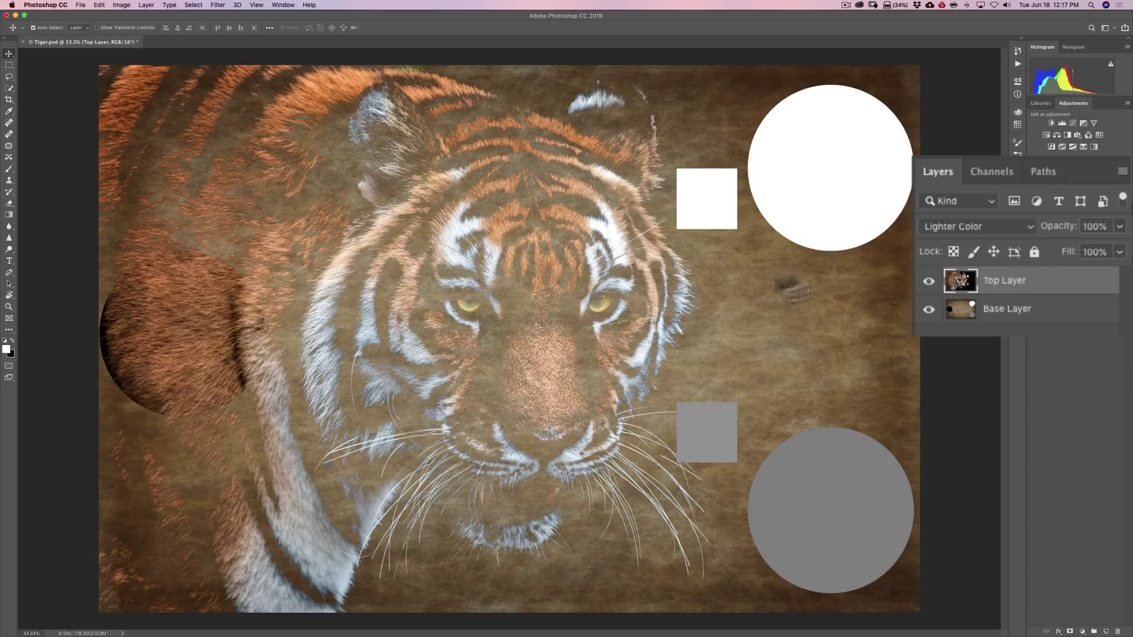
Step: Set Top Layer's blend mode to Overlay, the first of the contrast modes
{"action": "left_click", "coordinate": [1019, 227]}
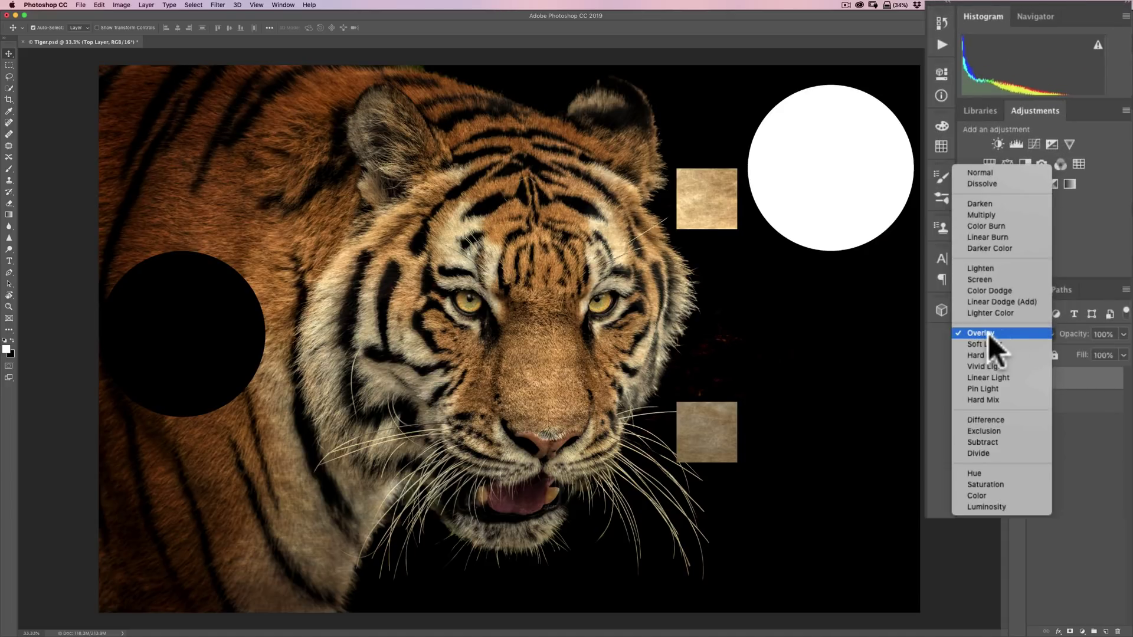
{"action": "left_click", "coordinate": [1000, 332]}
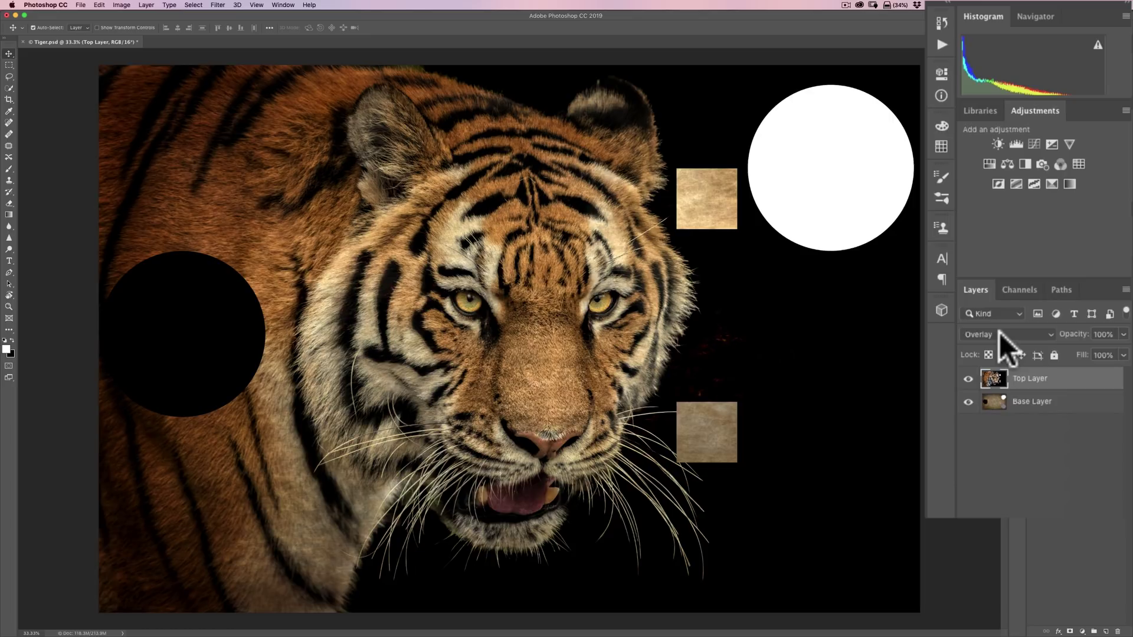
{"action": "left_click", "coordinate": [1000, 331]}
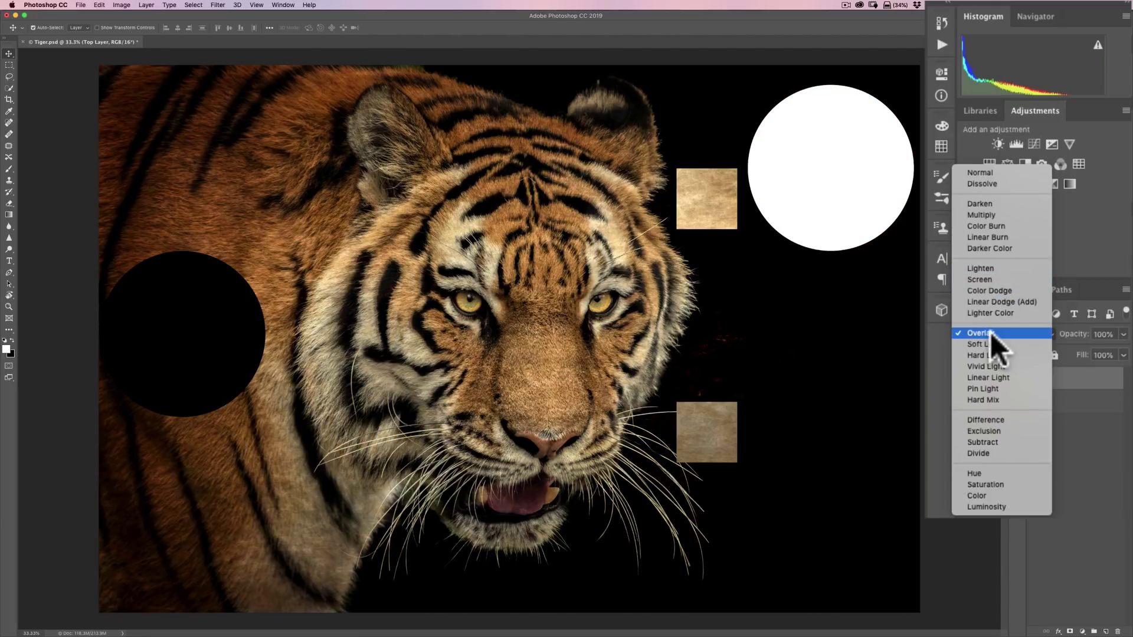
{"action": "left_click", "coordinate": [990, 332]}
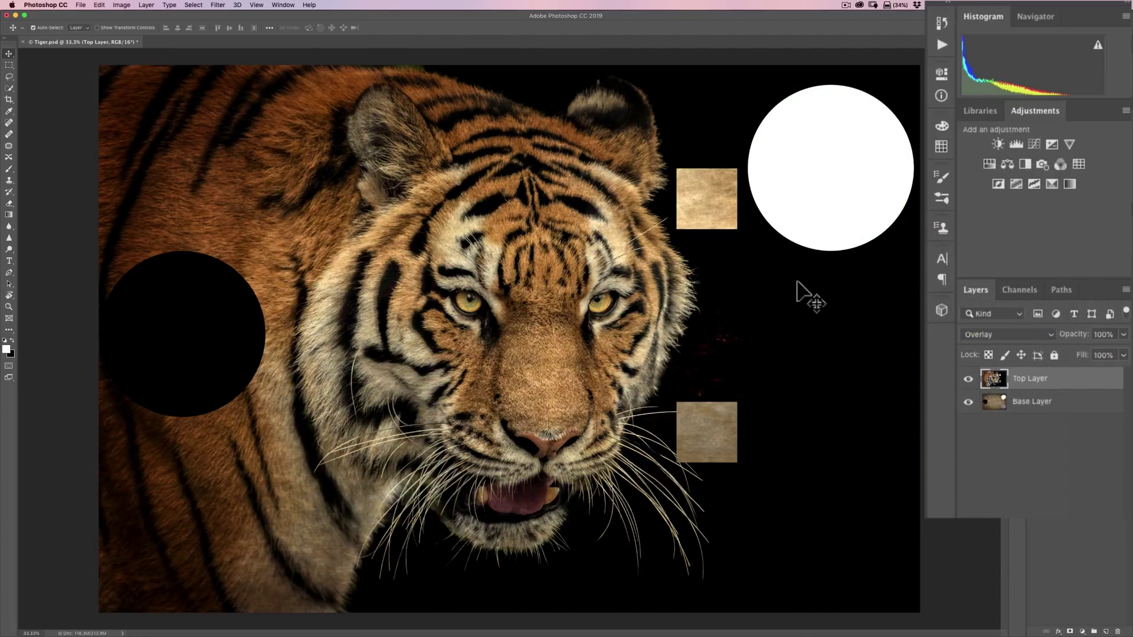
Step: Hide and reshow Base Layer and Top Layer in turn to compare the original images with the Overlay blend
{"action": "left_click", "coordinate": [968, 402]}
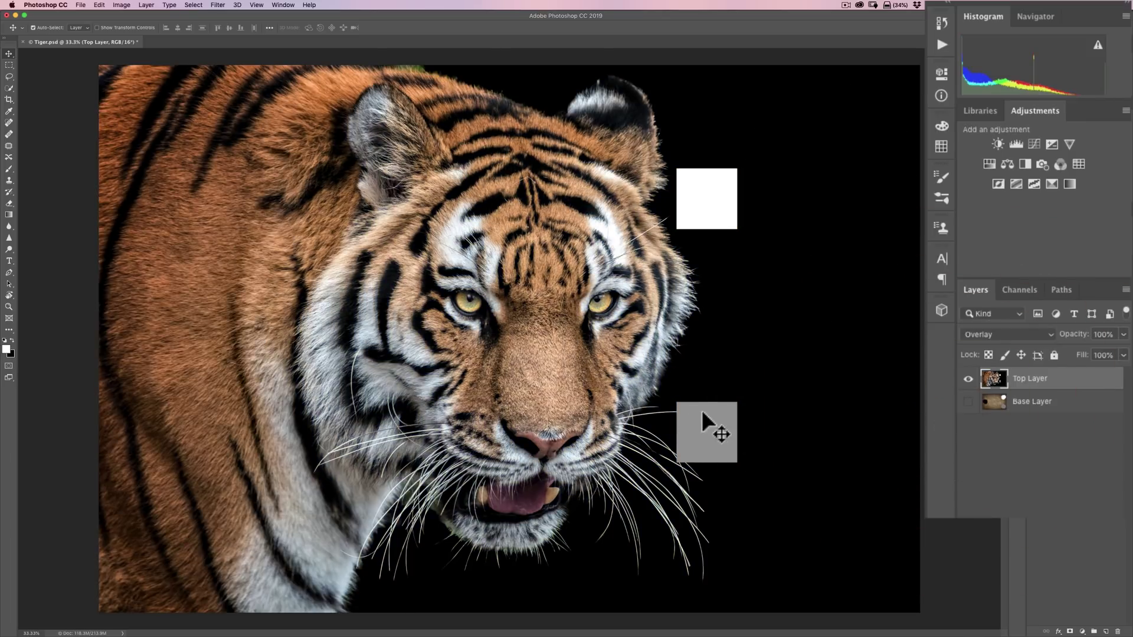
{"action": "left_click", "coordinate": [968, 401]}
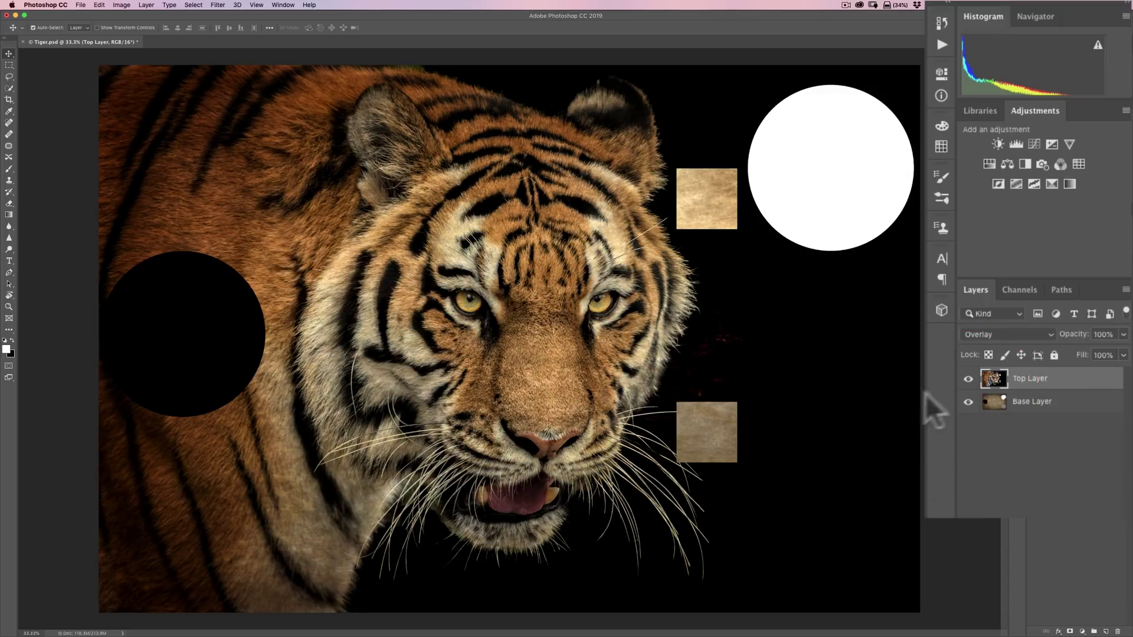
{"action": "left_click", "coordinate": [968, 379]}
{"action": "left_click", "coordinate": [968, 379]}
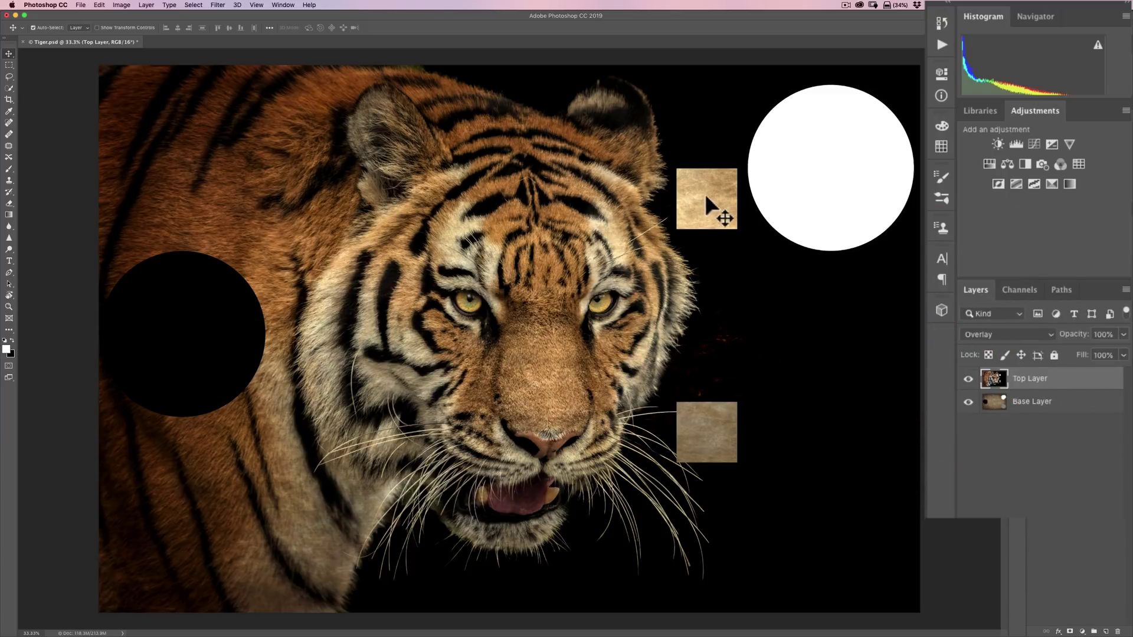
{"action": "left_click", "coordinate": [969, 402]}
{"action": "left_click", "coordinate": [968, 402]}
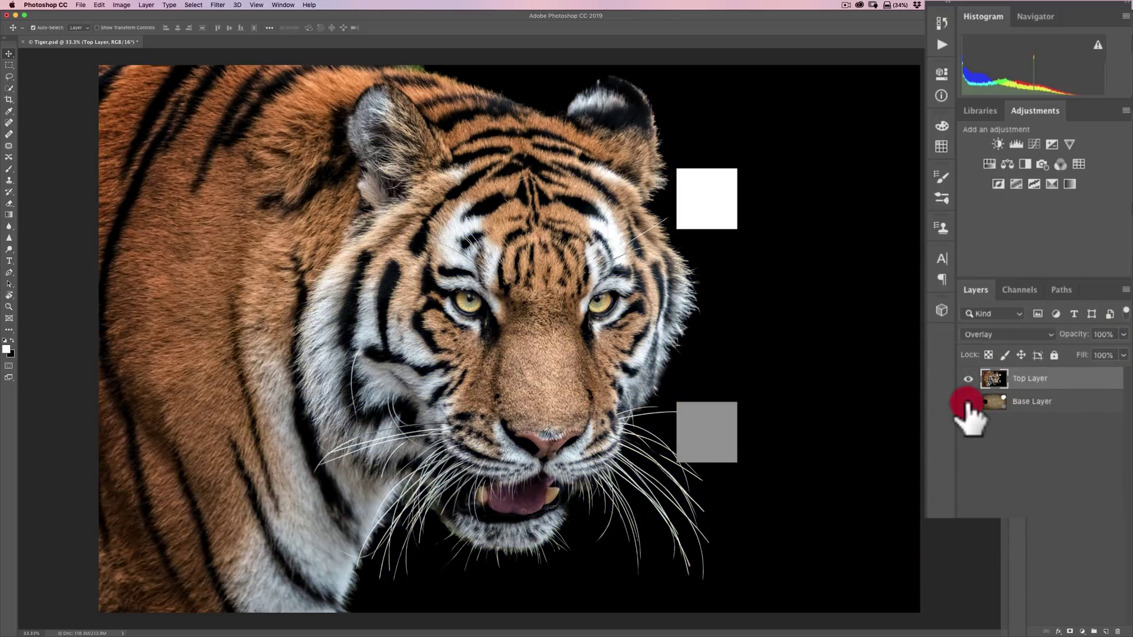
{"action": "left_click", "coordinate": [969, 379]}
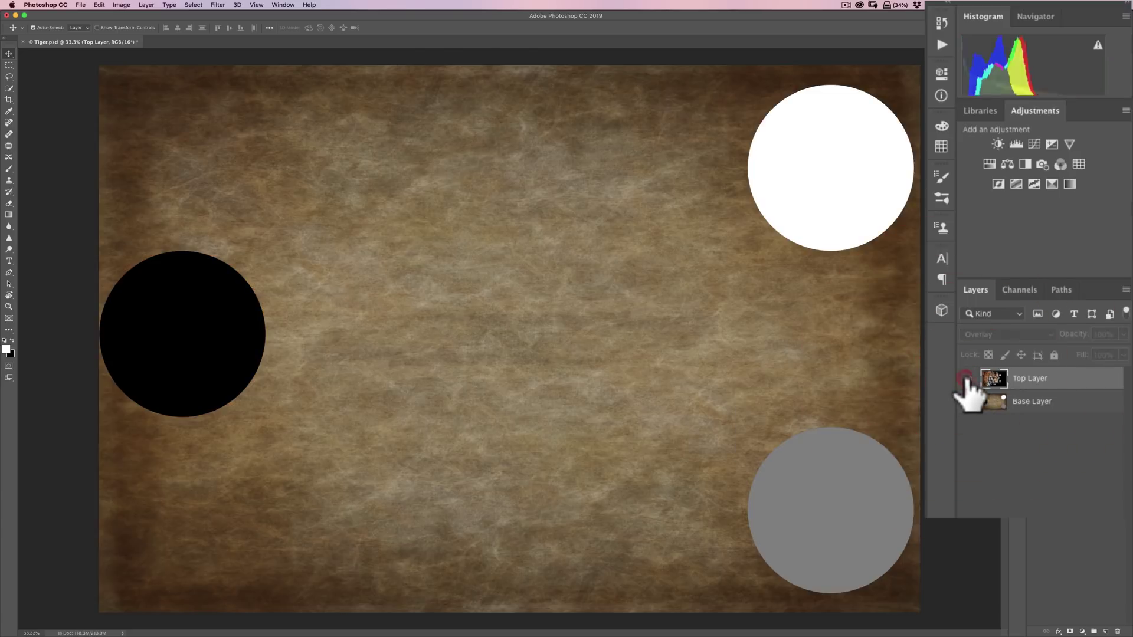
{"action": "left_click", "coordinate": [969, 379]}
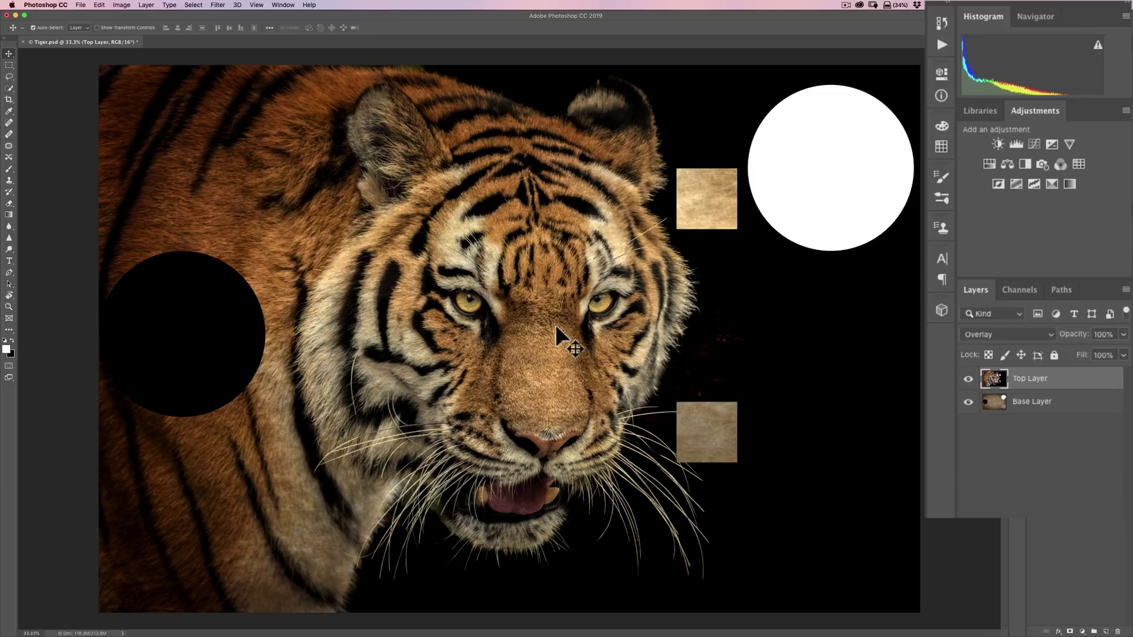
Step: Set Top Layer's blend mode to Soft Light, and review its place among the contrast modes
{"action": "left_click", "coordinate": [988, 335]}
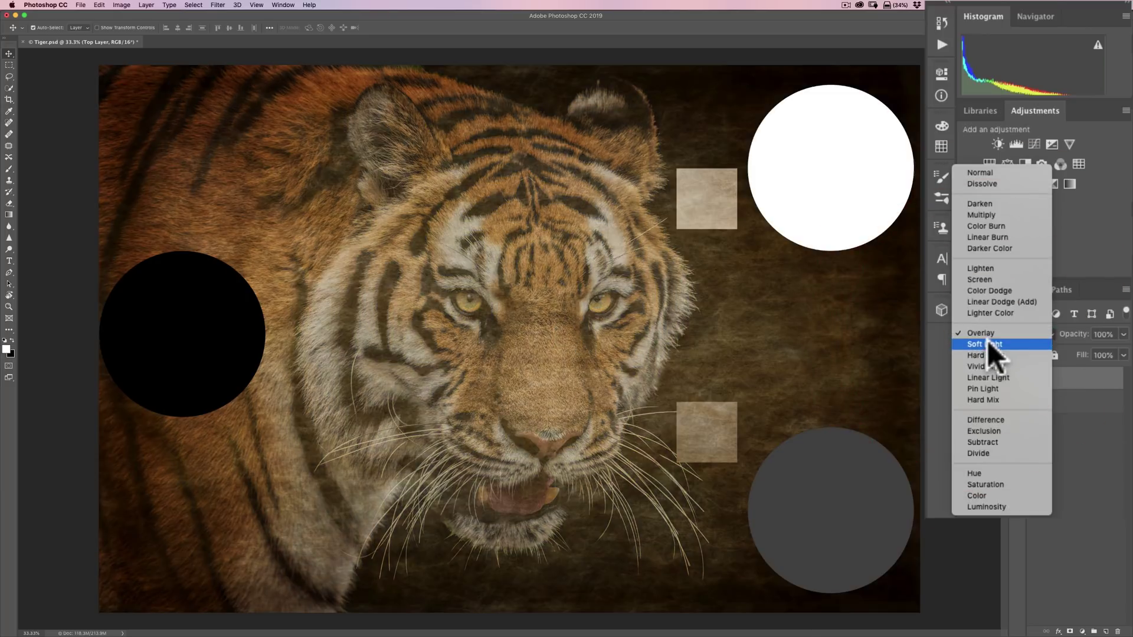
{"action": "left_click", "coordinate": [987, 344]}
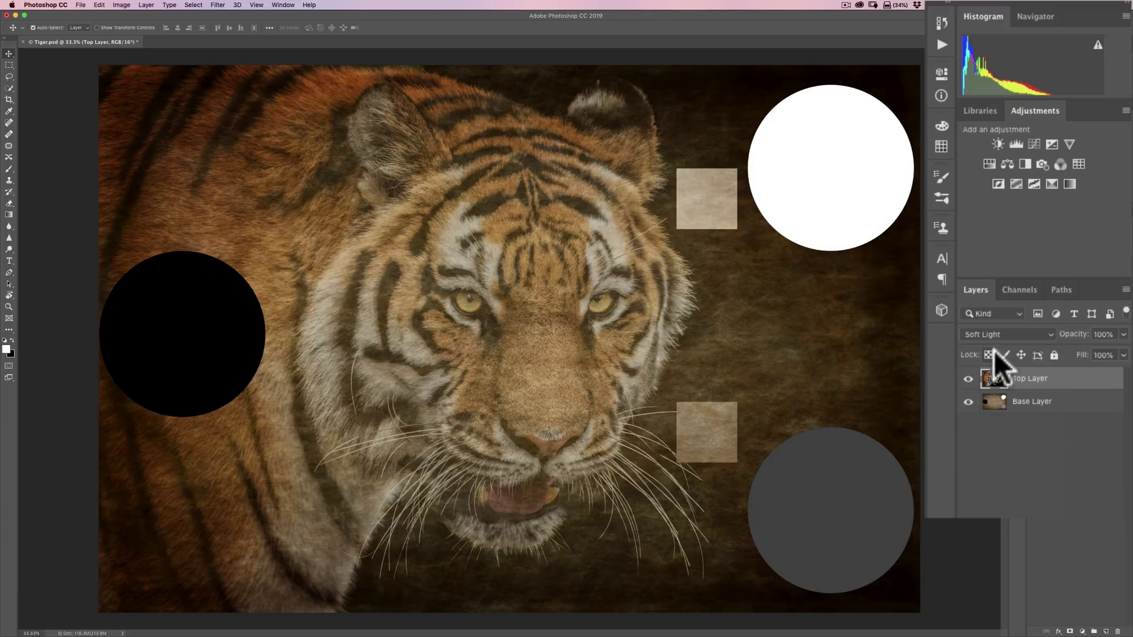
{"action": "left_click", "coordinate": [999, 329]}
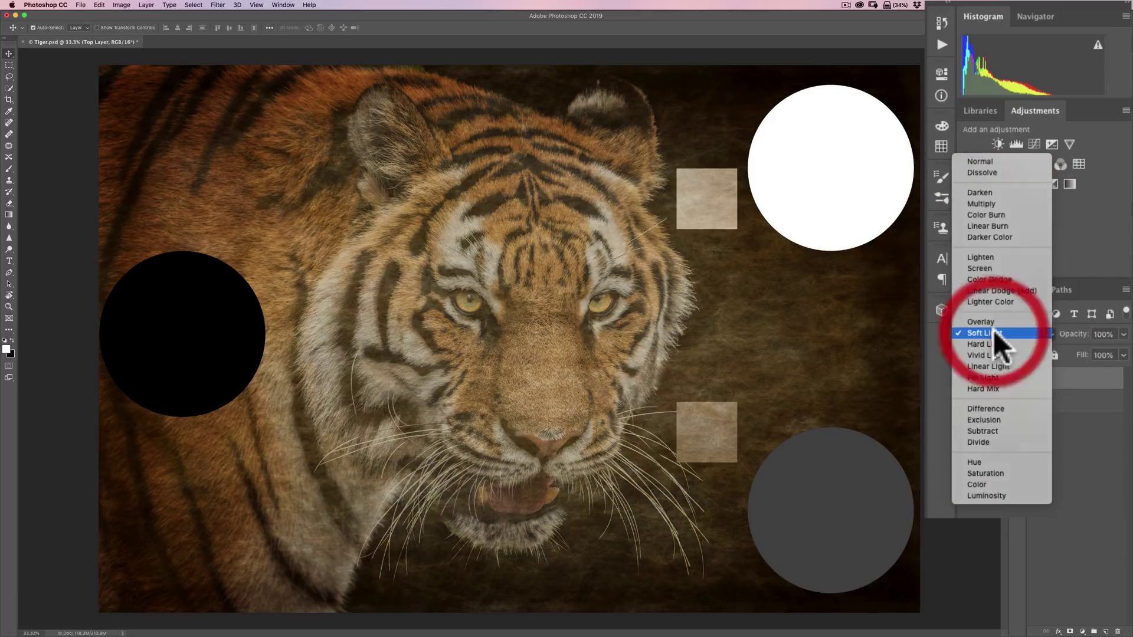
{"action": "left_click", "coordinate": [992, 332]}
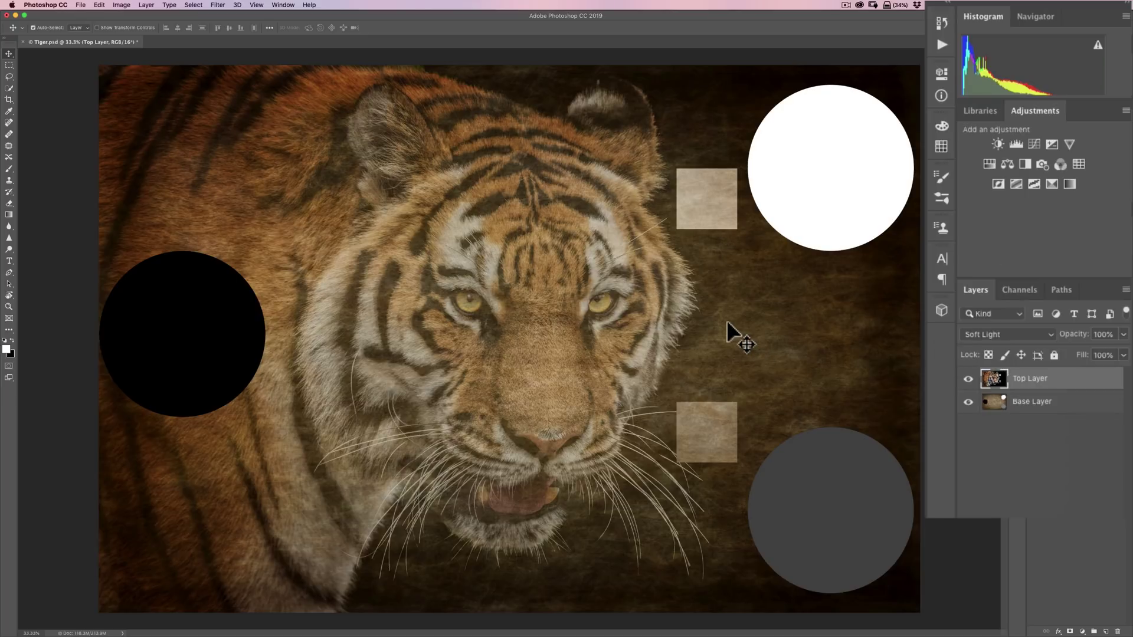
{"action": "left_click", "coordinate": [1003, 333]}
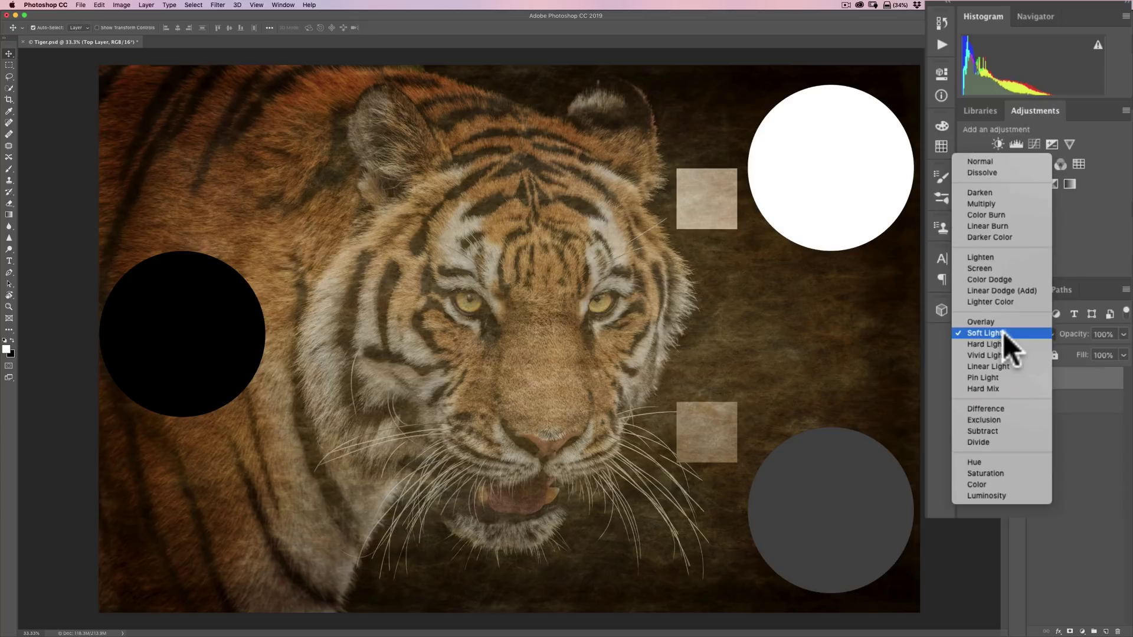
{"action": "left_click", "coordinate": [1003, 332]}
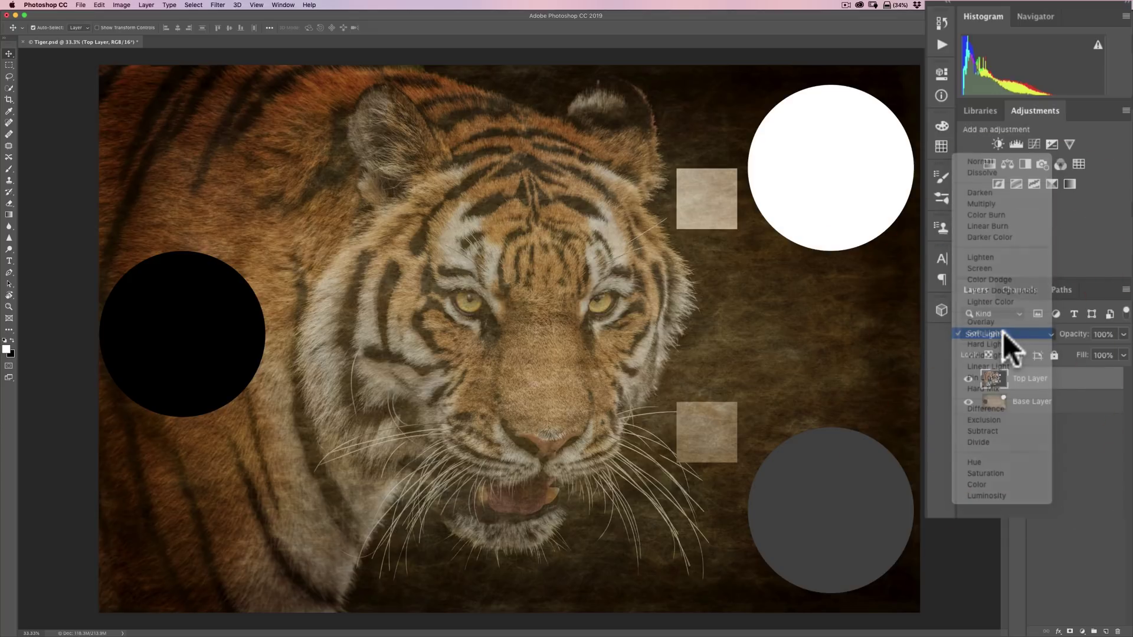
Step: Set Top Layer's blend mode to Hard Light, and hide and reshow each layer in turn to compare the originals with the blend
{"action": "left_click", "coordinate": [997, 332]}
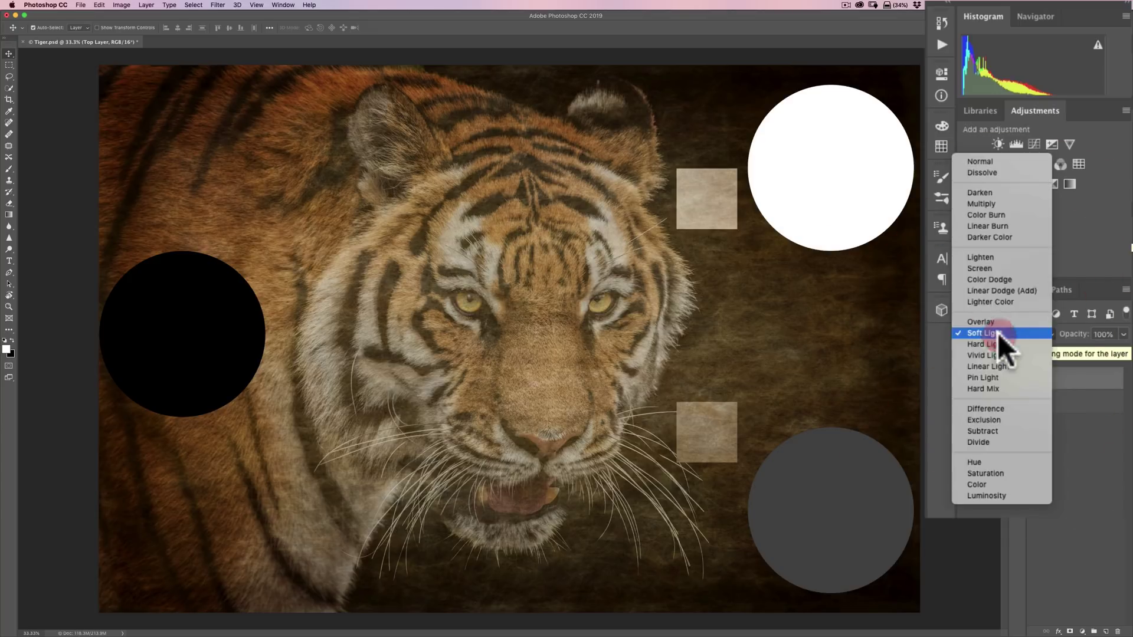
{"action": "left_click", "coordinate": [996, 344]}
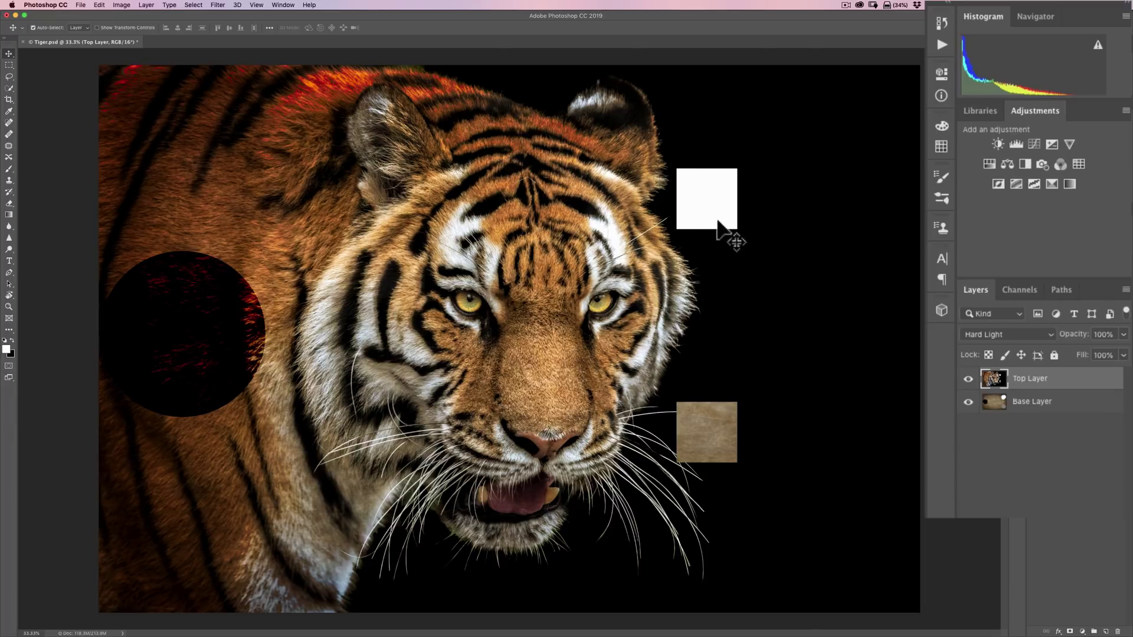
{"action": "left_click", "coordinate": [969, 402]}
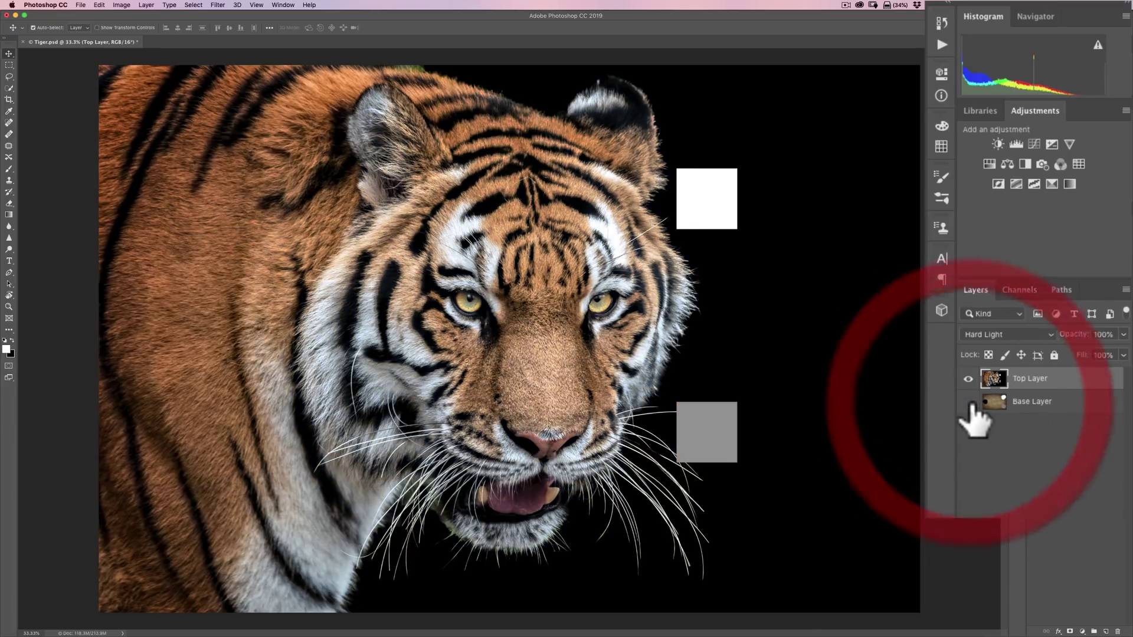
{"action": "left_click", "coordinate": [968, 402]}
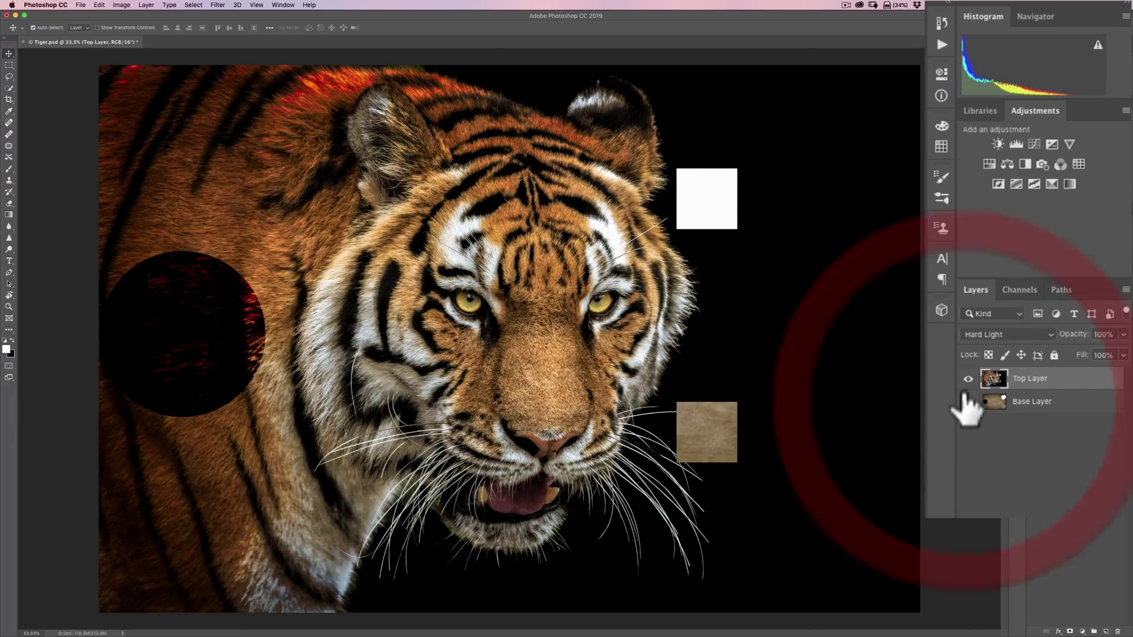
{"action": "left_click", "coordinate": [968, 379]}
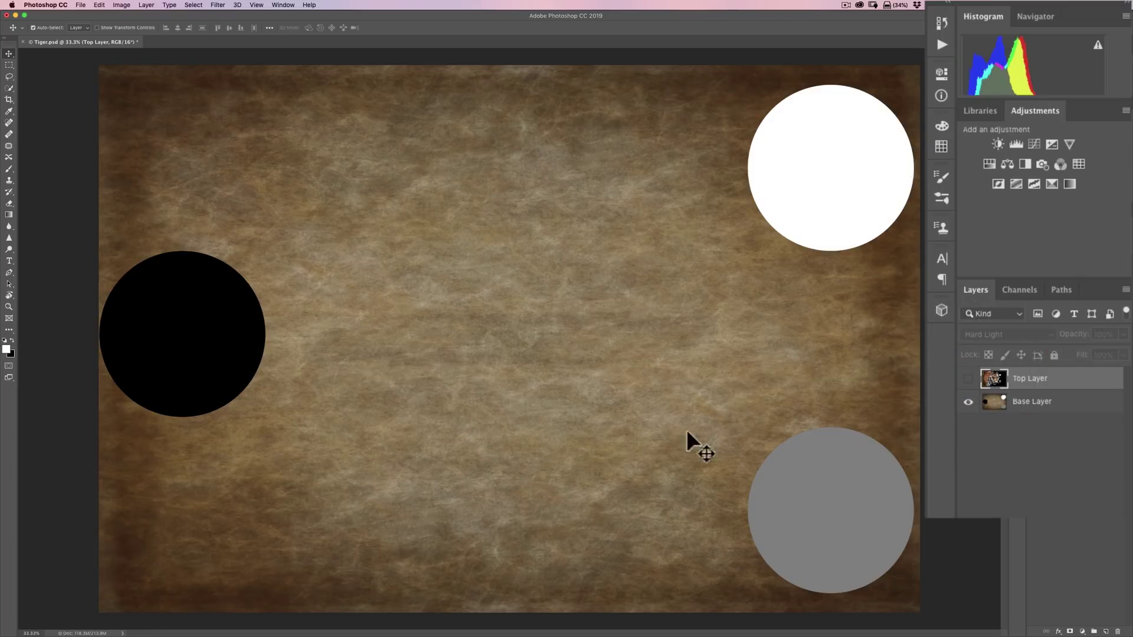
{"action": "left_click", "coordinate": [968, 379]}
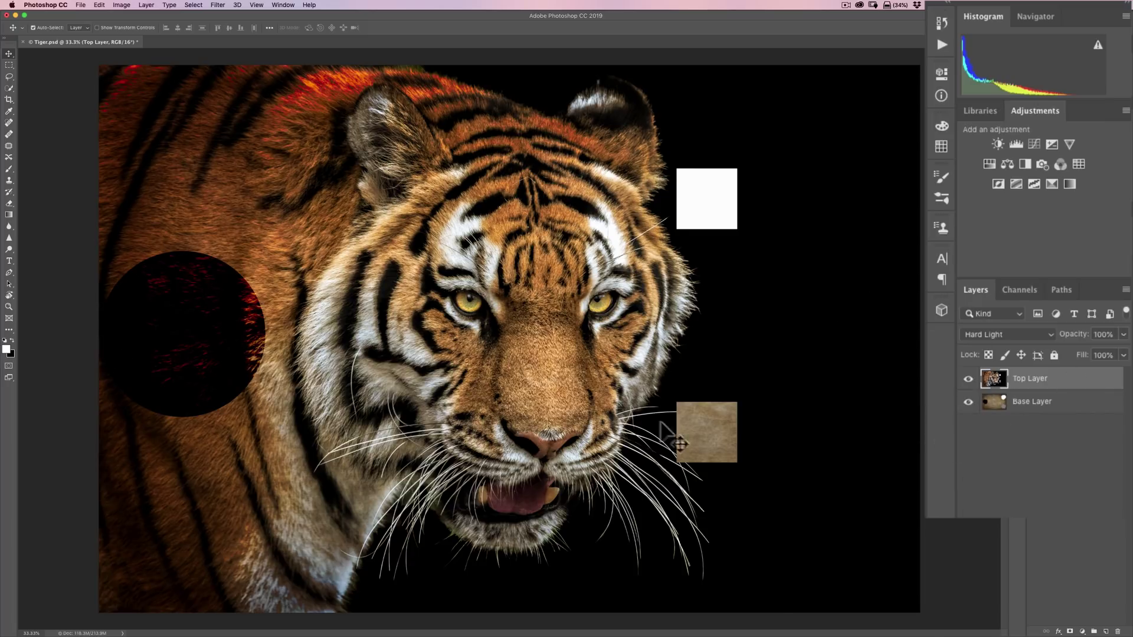
Step: Hide and reshow Top Layer to compare Base Layer with the Hard Light blend, and set Top Layer's blend mode to Vivid Light
{"action": "left_click", "coordinate": [968, 379]}
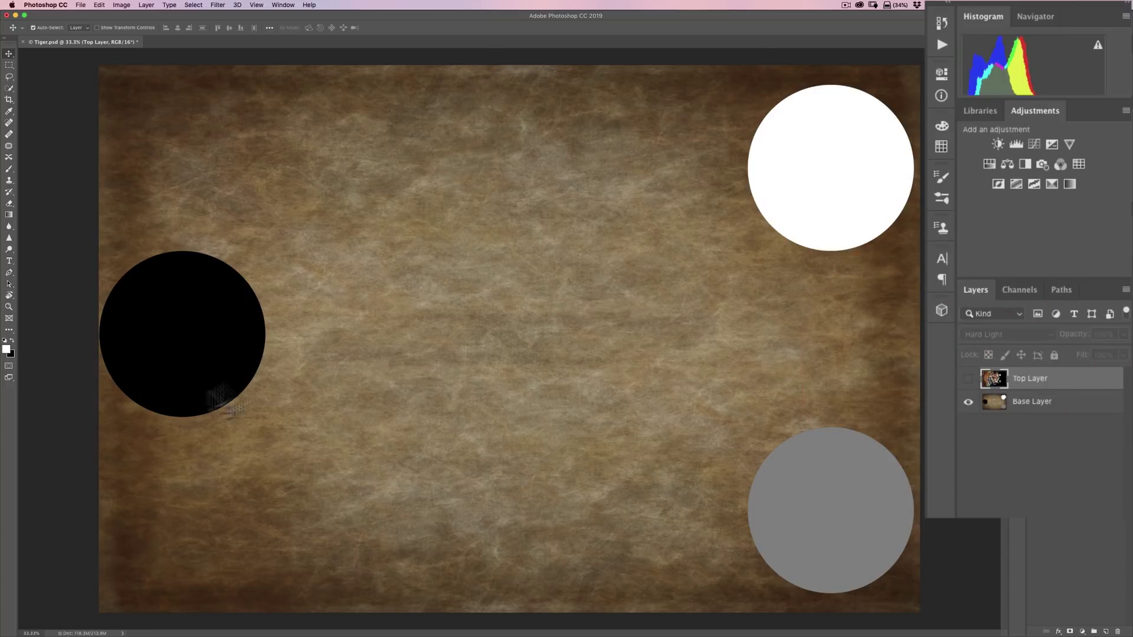
{"action": "left_click", "coordinate": [968, 379]}
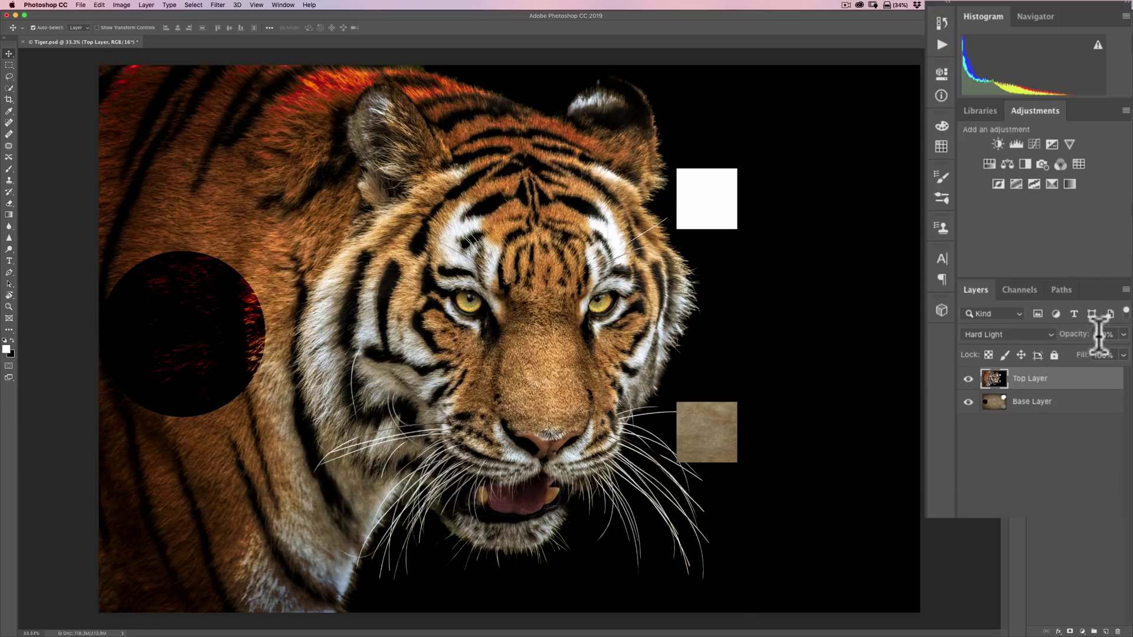
{"action": "left_click", "coordinate": [1042, 332]}
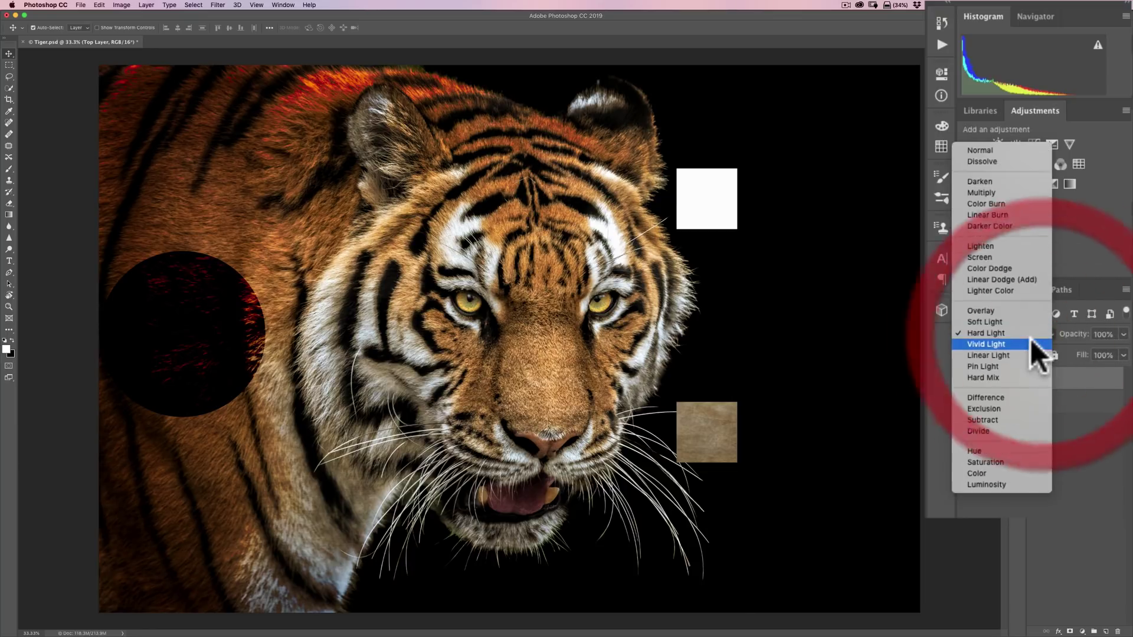
{"action": "left_click", "coordinate": [1028, 342]}
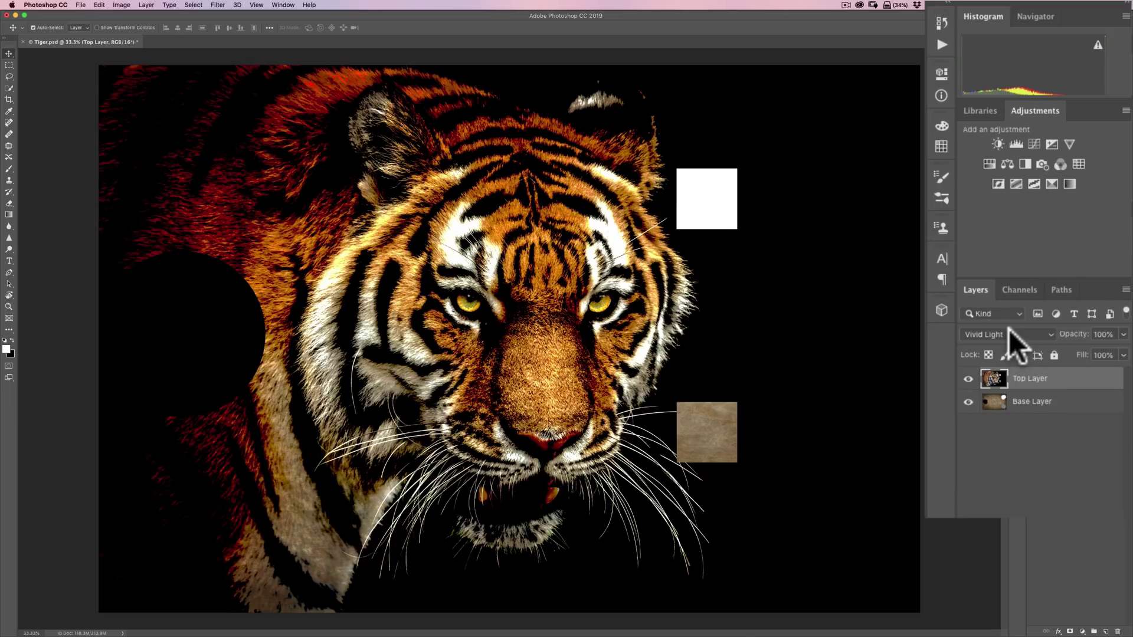
{"action": "left_click", "coordinate": [1009, 331]}
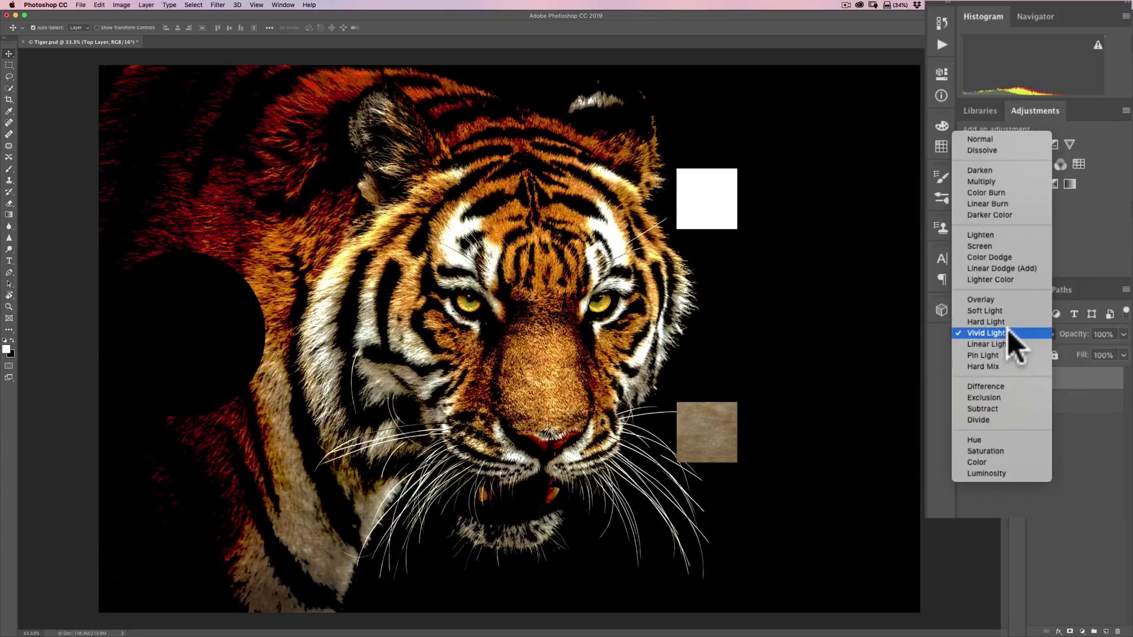
{"action": "left_click", "coordinate": [1009, 332]}
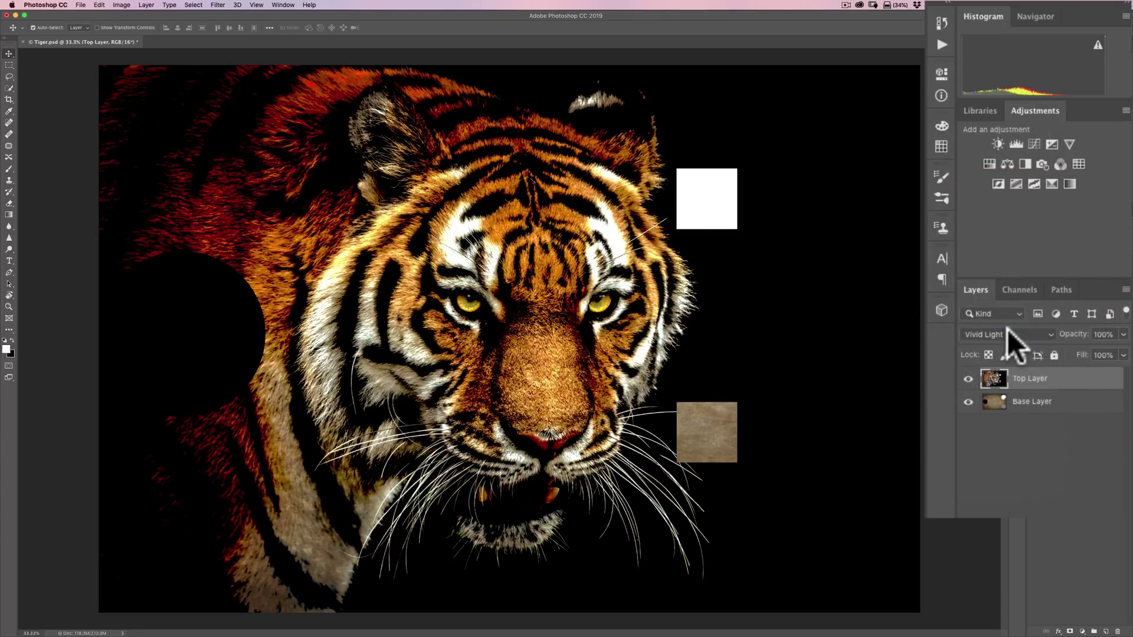
Step: Set Top Layer's blend mode to Linear Light, and hide and reshow Base Layer twice to compare the original tiger with the blend
{"action": "left_click", "coordinate": [1015, 334]}
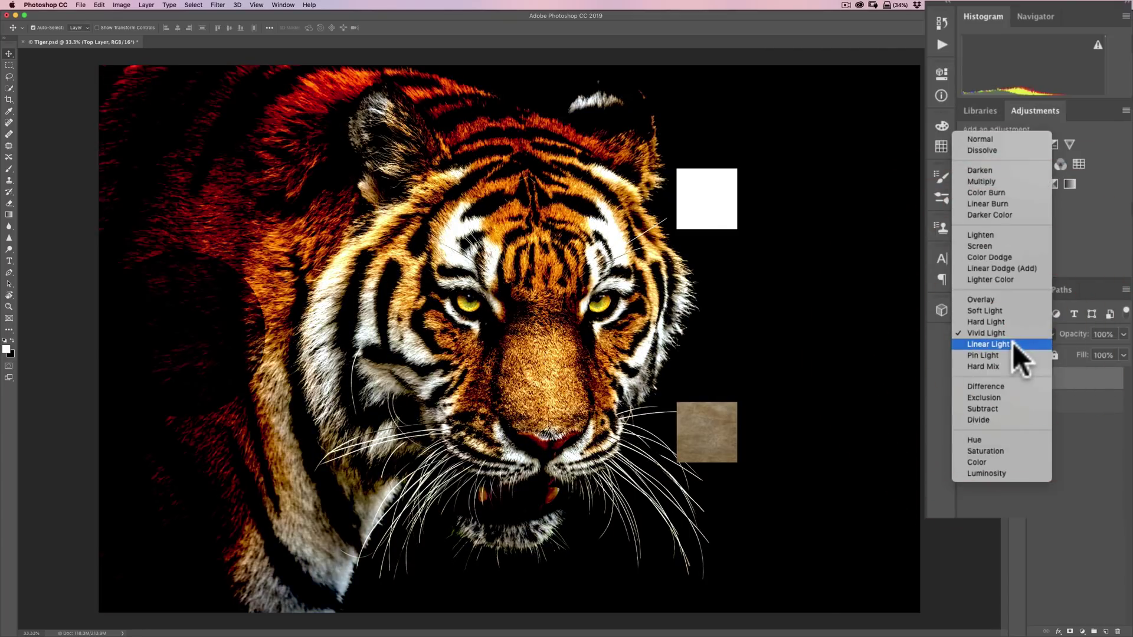
{"action": "left_click", "coordinate": [1012, 344]}
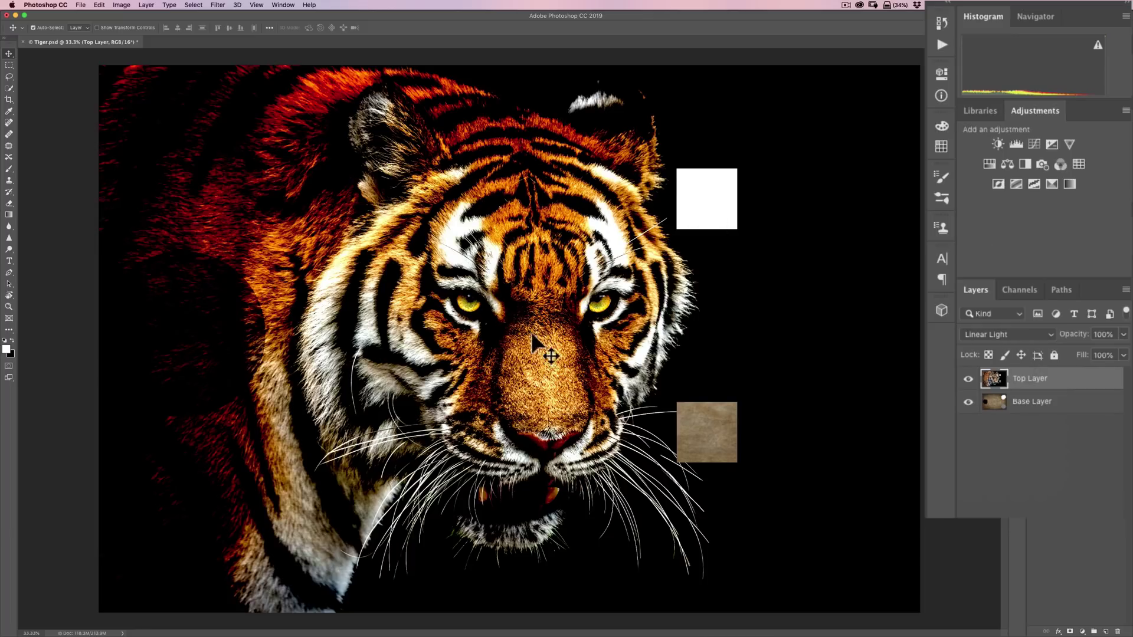
{"action": "left_click", "coordinate": [968, 402]}
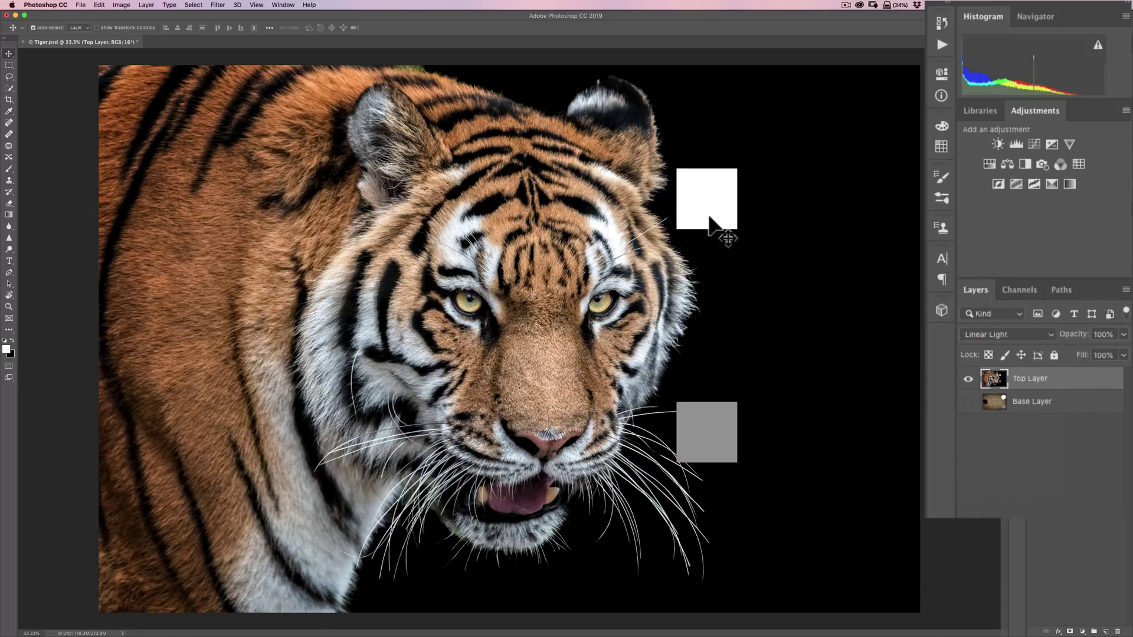
{"action": "left_click", "coordinate": [968, 401]}
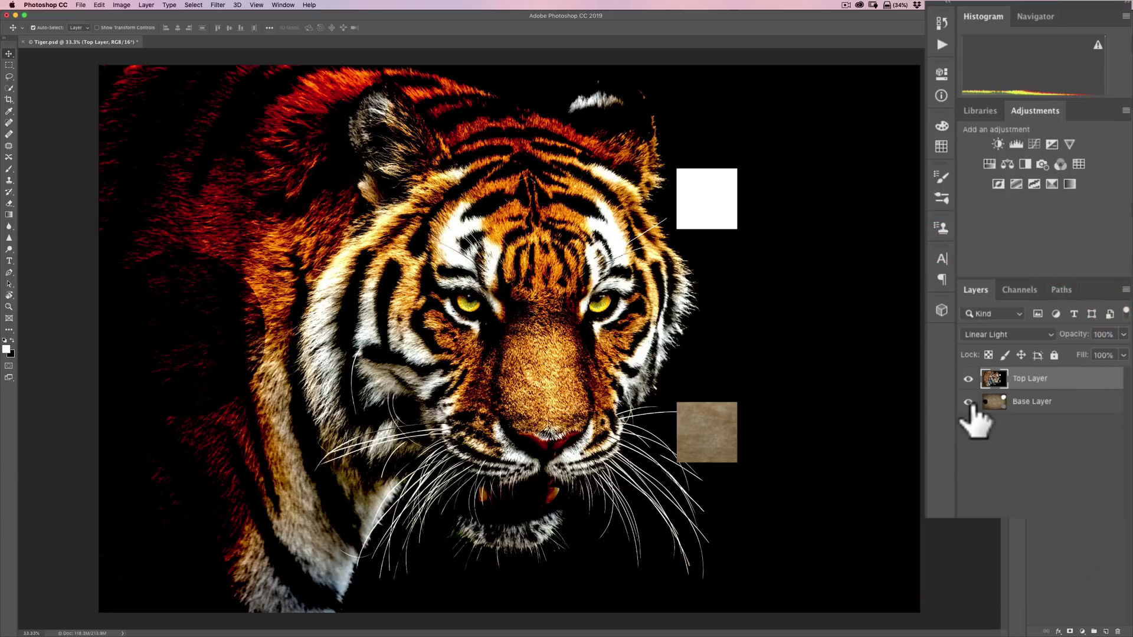
{"action": "left_click", "coordinate": [968, 401]}
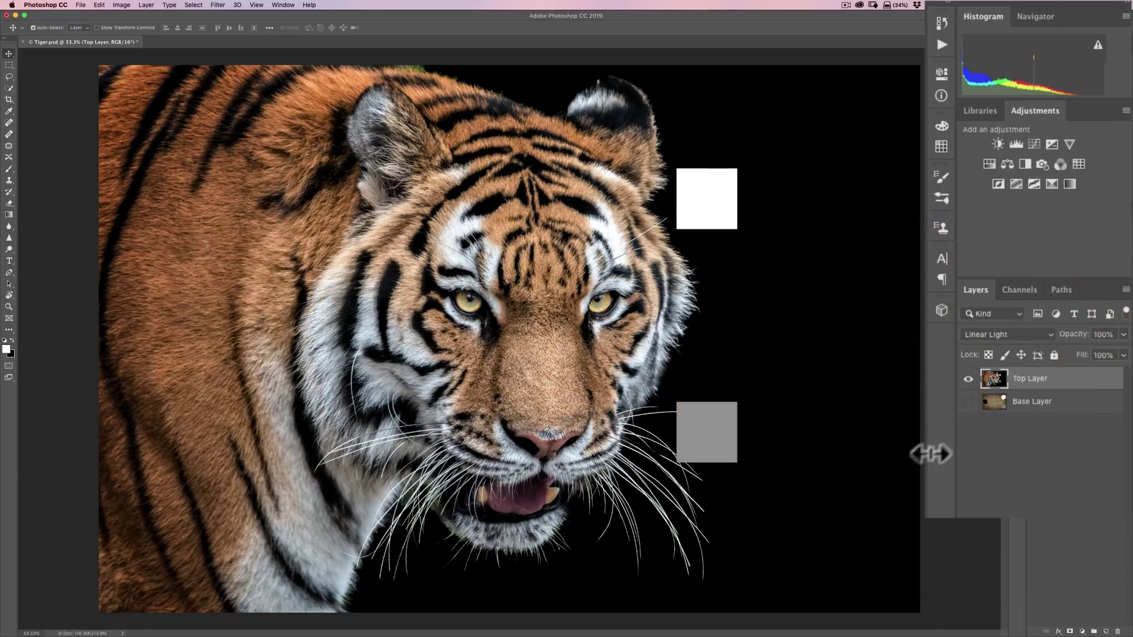
{"action": "left_click", "coordinate": [967, 401]}
Step: Hide and reshow Top Layer three times to compare Base Layer's texture and circles with the Linear Light blend
{"action": "left_click", "coordinate": [968, 379]}
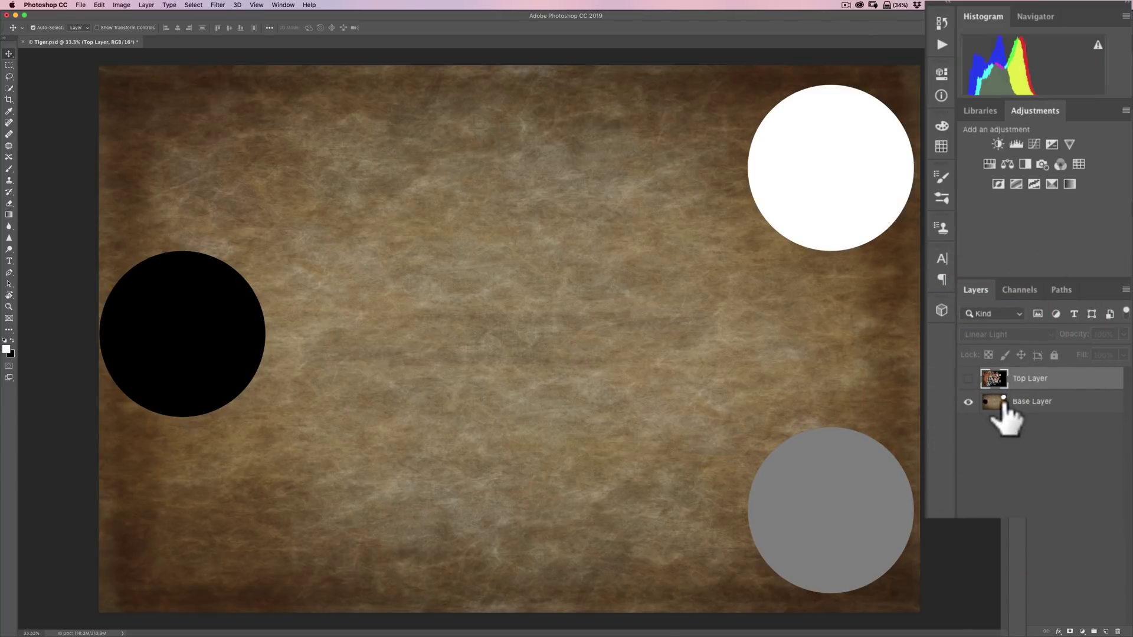
{"action": "left_click", "coordinate": [968, 380]}
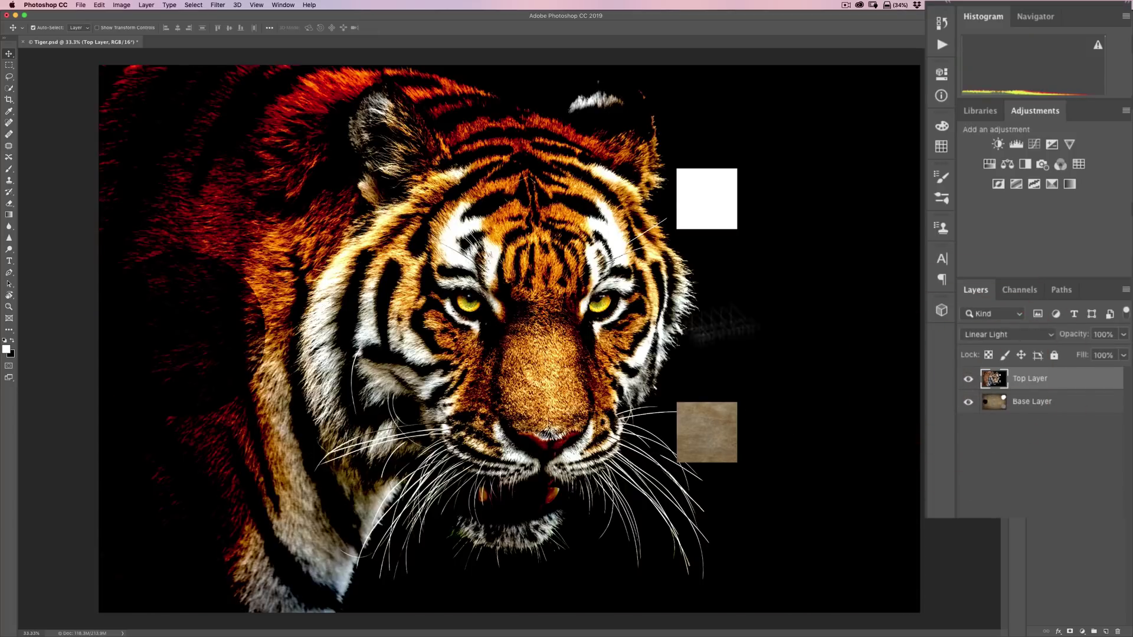
{"action": "left_click", "coordinate": [968, 379]}
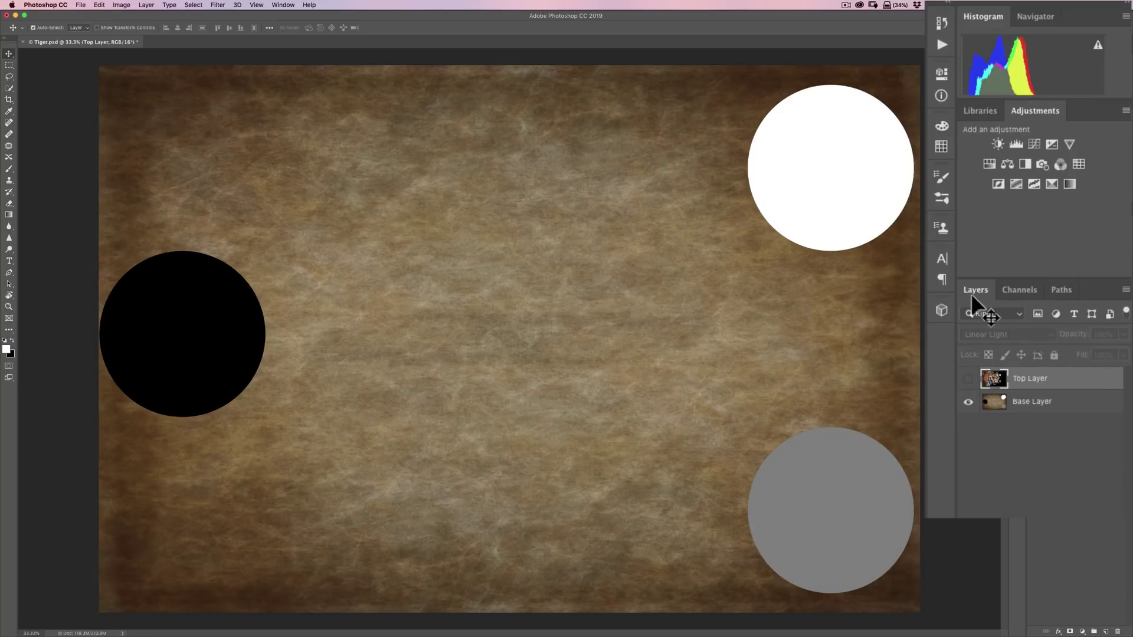
{"action": "left_click", "coordinate": [969, 379]}
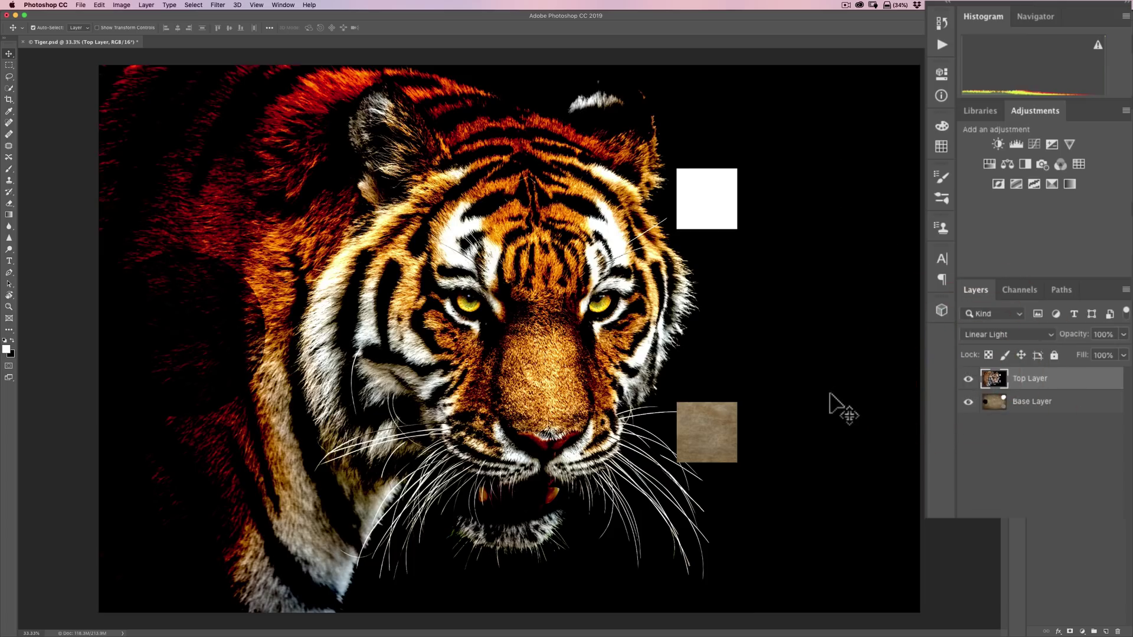
{"action": "left_click", "coordinate": [969, 380]}
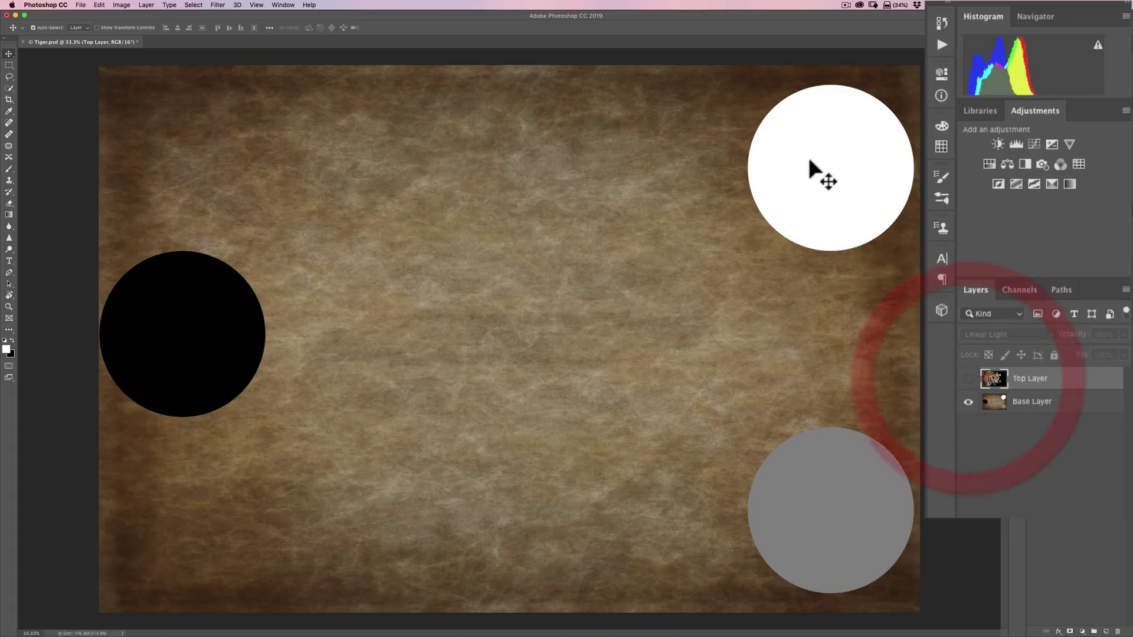
{"action": "left_click", "coordinate": [968, 380]}
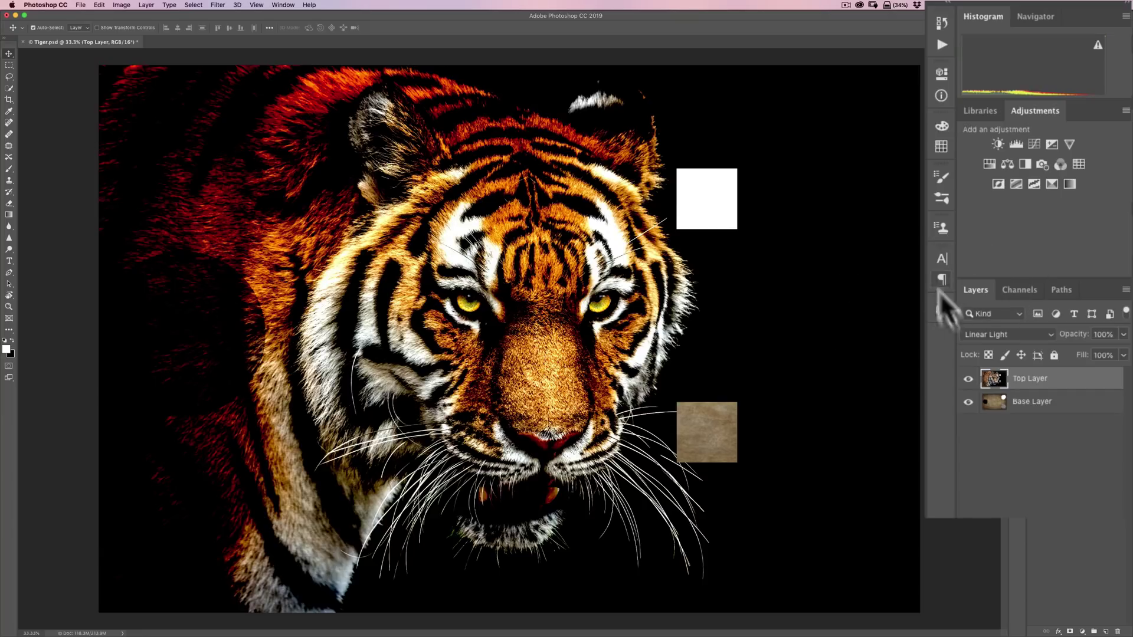
Step: Set Top Layer's blend mode to Pin Light, and hide and reshow Base Layer to compare the original tiger with the blend
{"action": "left_click", "coordinate": [1021, 335]}
{"action": "left_click", "coordinate": [1015, 346]}
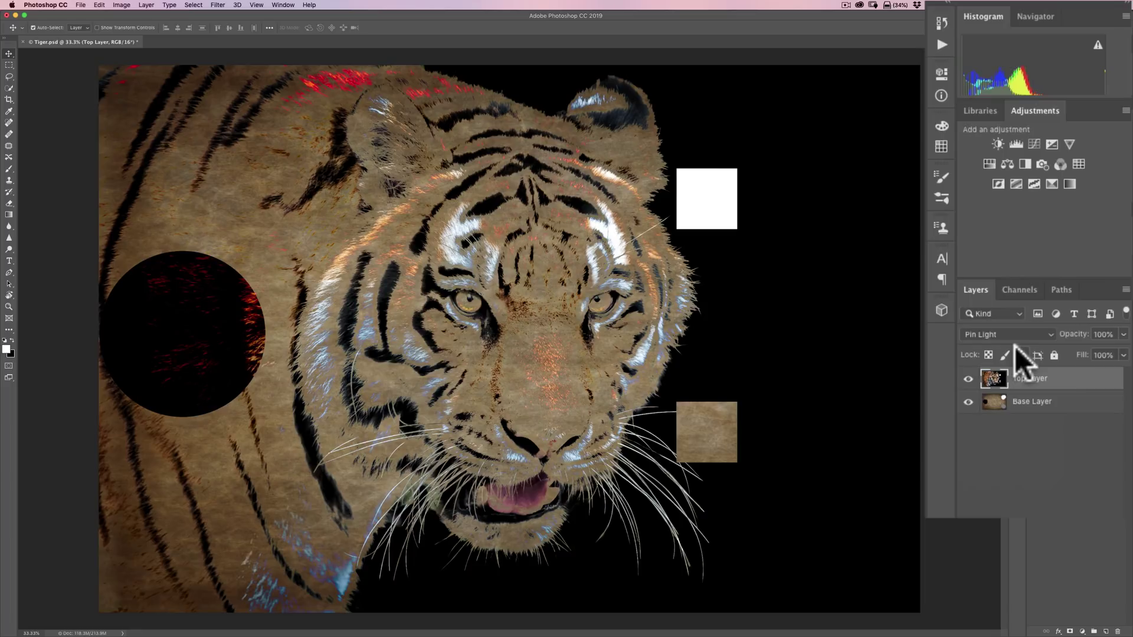
{"action": "left_click", "coordinate": [968, 401]}
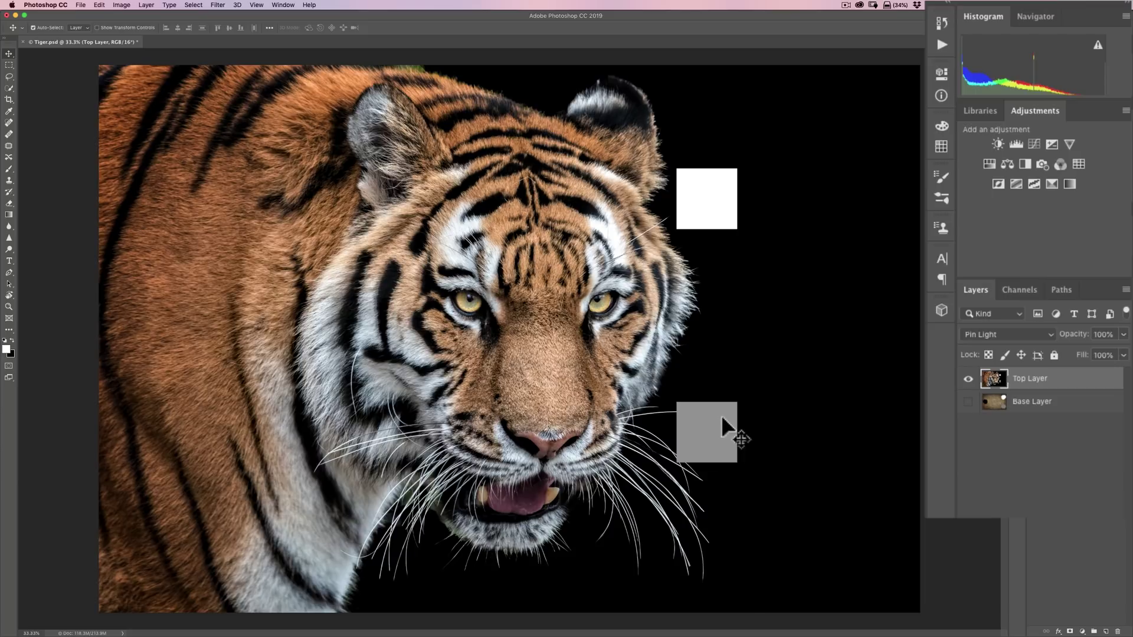
{"action": "left_click", "coordinate": [968, 401]}
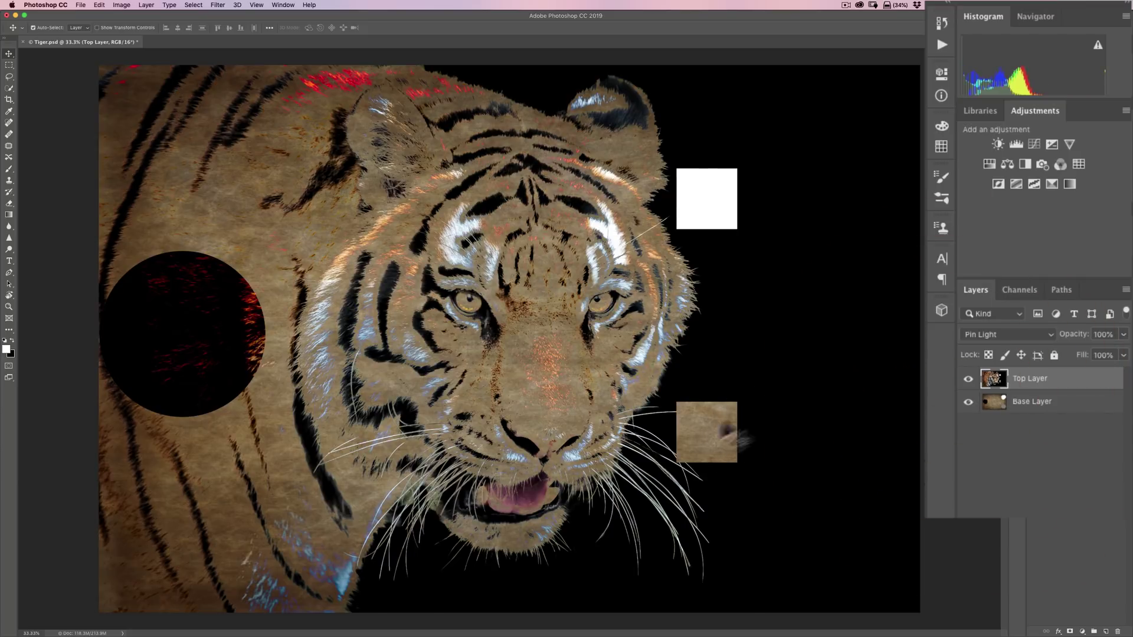
Step: Hide and reshow Top Layer three times to compare the original Base Layer with the Pin Light blend
{"action": "left_click", "coordinate": [968, 379]}
{"action": "left_click", "coordinate": [968, 379]}
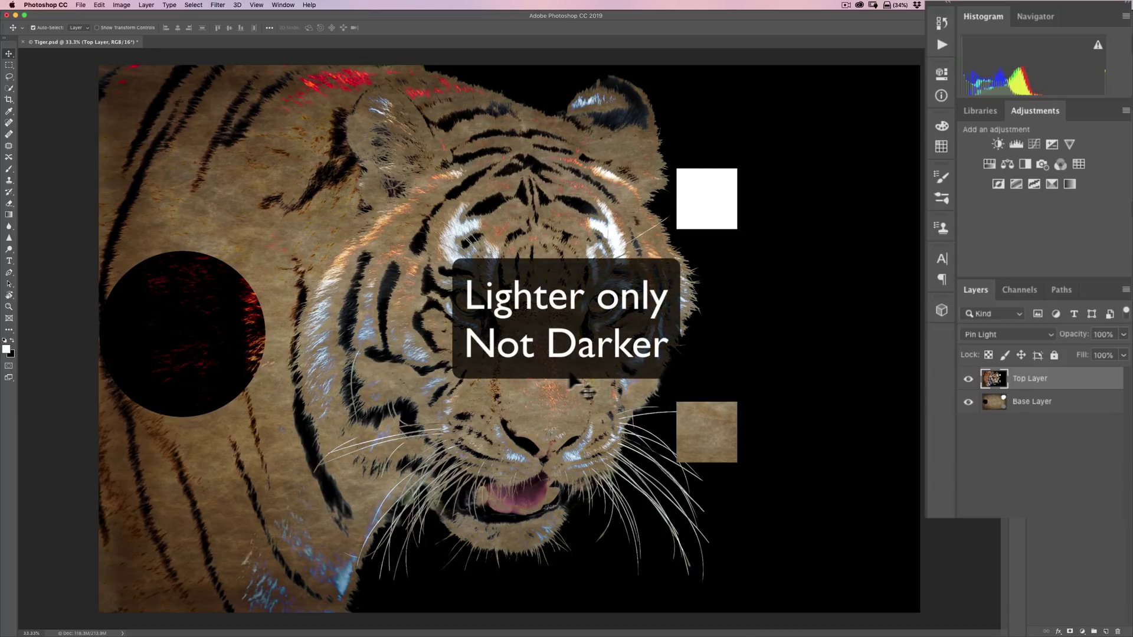
{"action": "left_click", "coordinate": [969, 379]}
{"action": "left_click", "coordinate": [968, 379]}
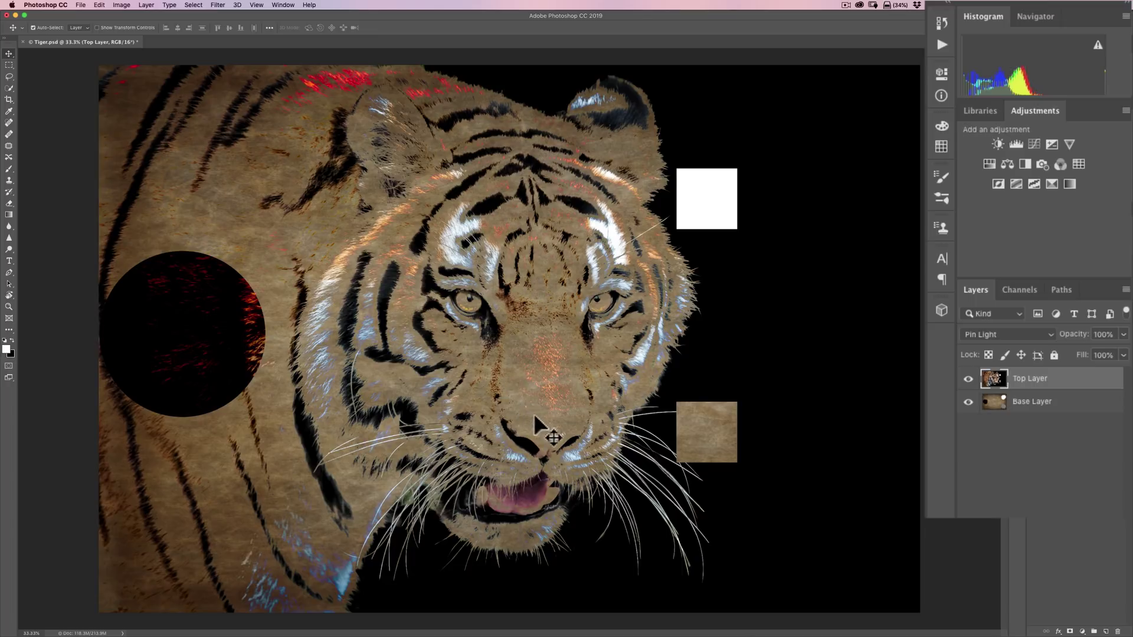
{"action": "left_click", "coordinate": [968, 379]}
{"action": "left_click", "coordinate": [968, 378]}
Step: Show Top Layer in the Hard Mix blend mode, and move on to Difference, the first mode of the following group
{"action": "left_click", "coordinate": [1003, 334]}
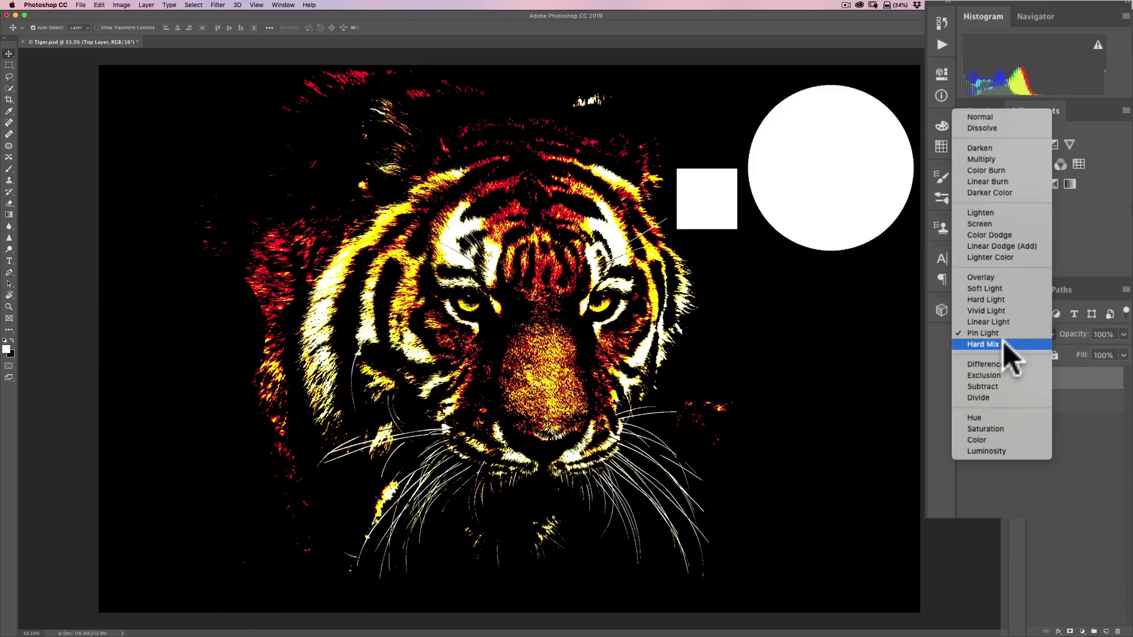
{"action": "left_click", "coordinate": [1003, 343]}
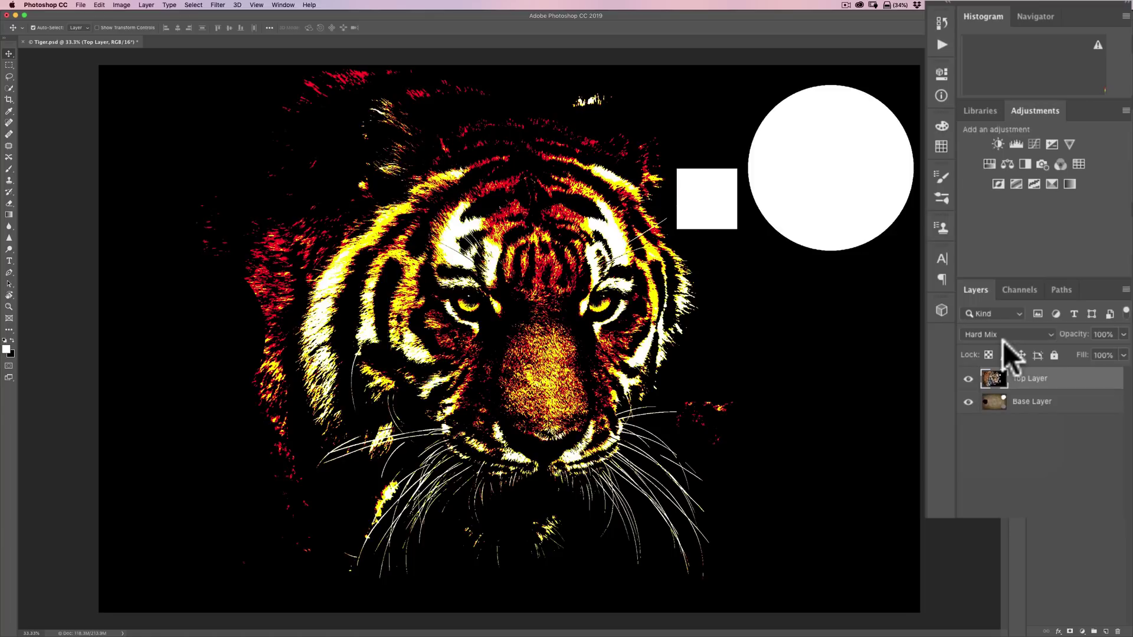
{"action": "left_click", "coordinate": [1041, 334]}
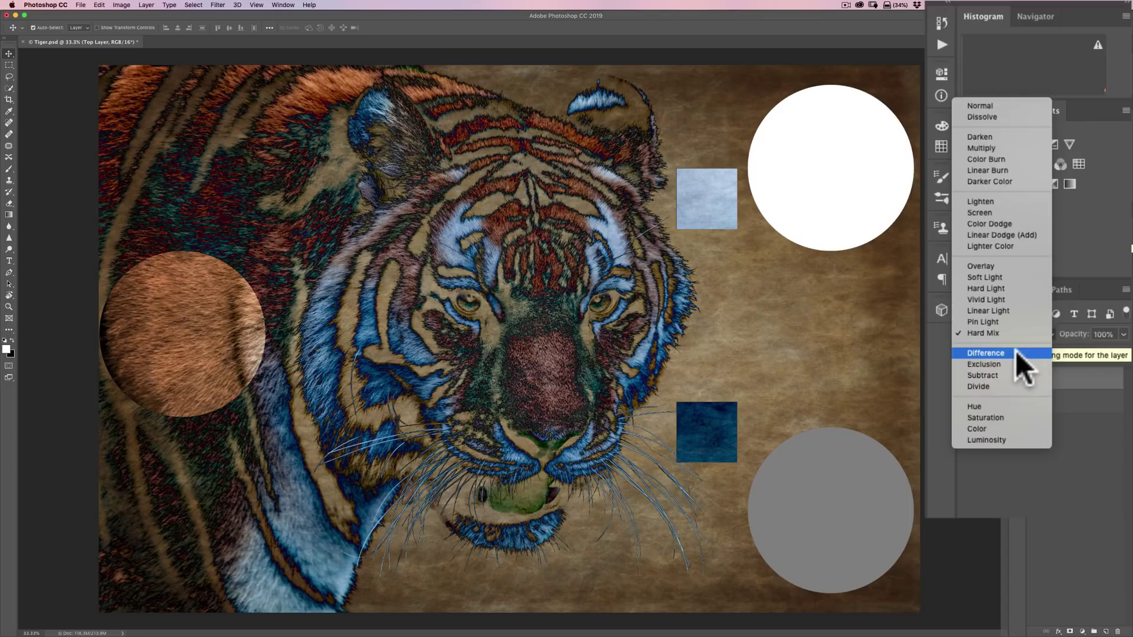
{"action": "left_click", "coordinate": [1014, 351]}
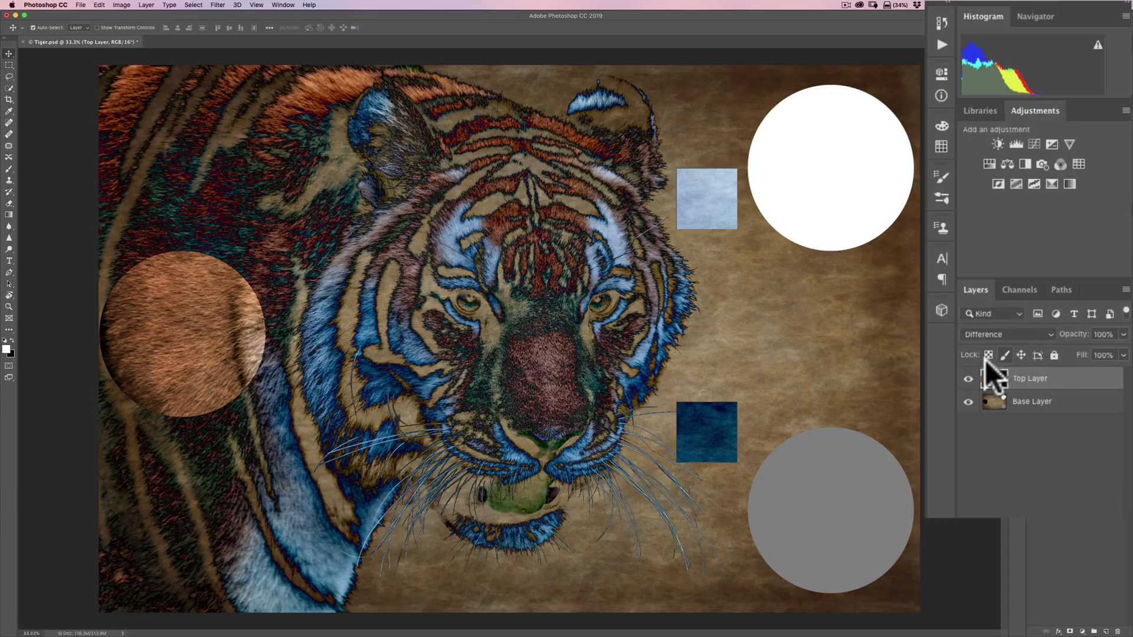
Step: Hide and reshow Base Layer twice and Top Layer once to compare the original images with the Difference blend
{"action": "left_click", "coordinate": [968, 402]}
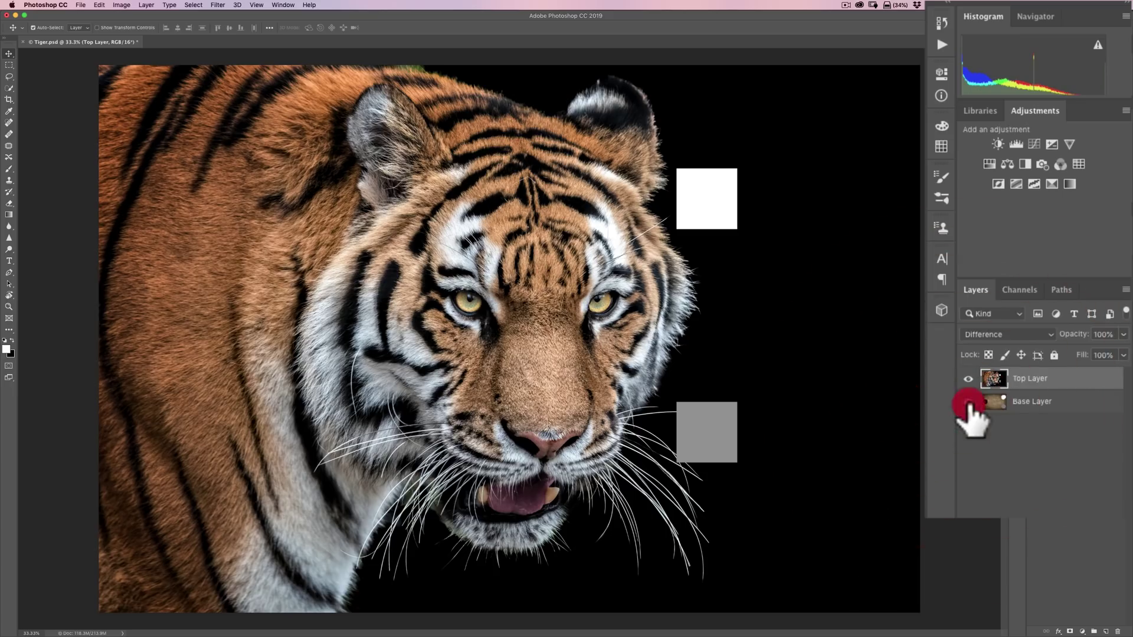
{"action": "left_click", "coordinate": [968, 402]}
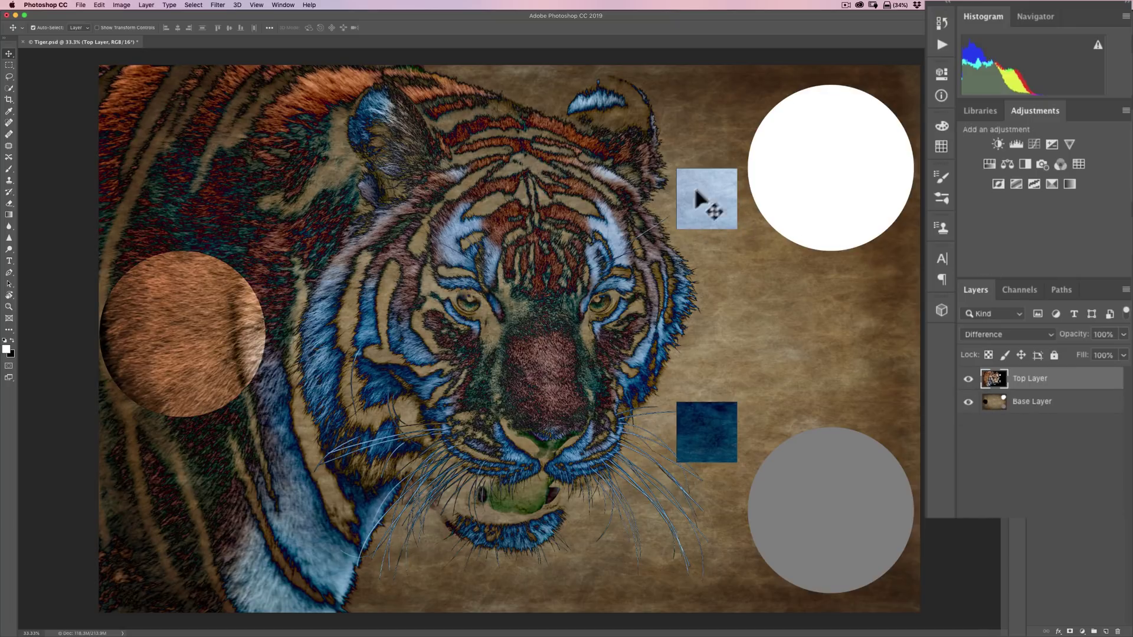
{"action": "left_click", "coordinate": [968, 402]}
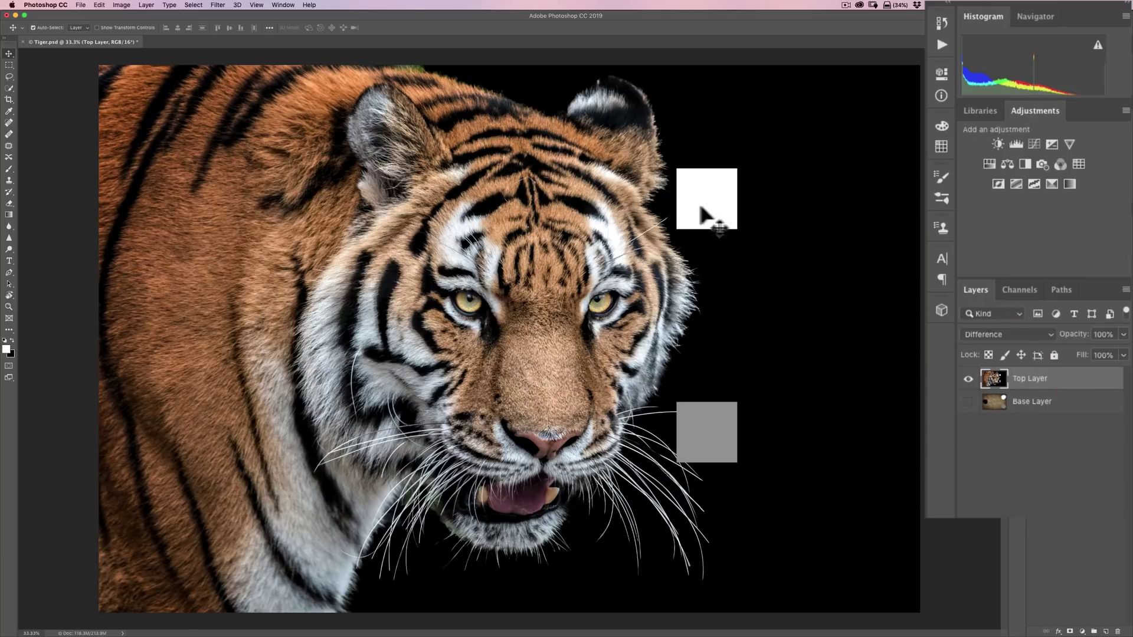
{"action": "left_click", "coordinate": [968, 401]}
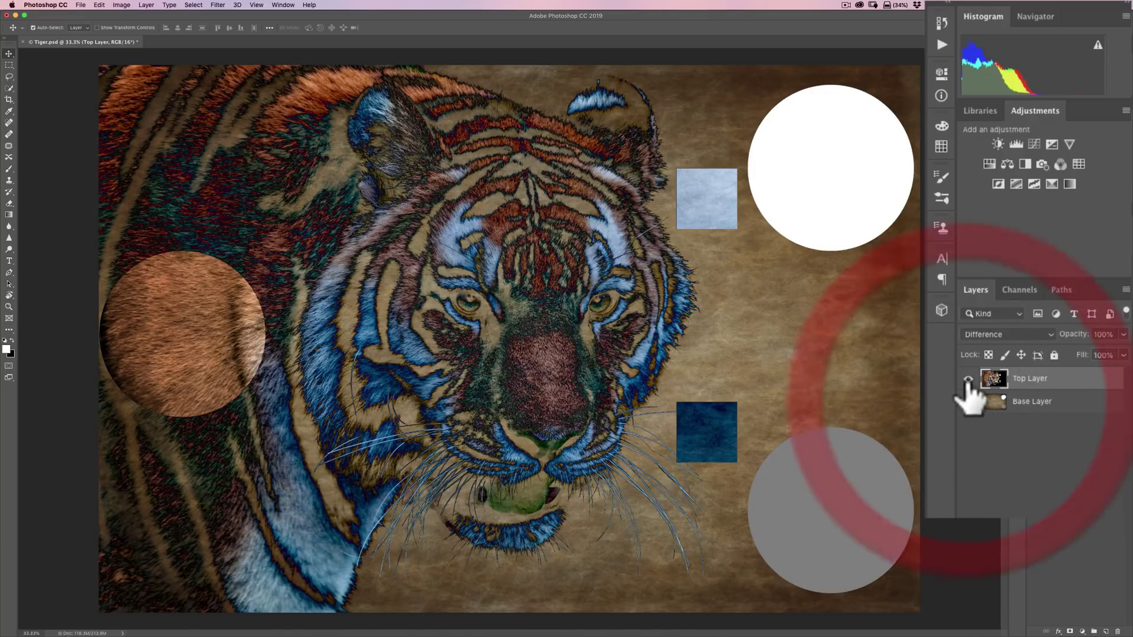
{"action": "left_click", "coordinate": [969, 379]}
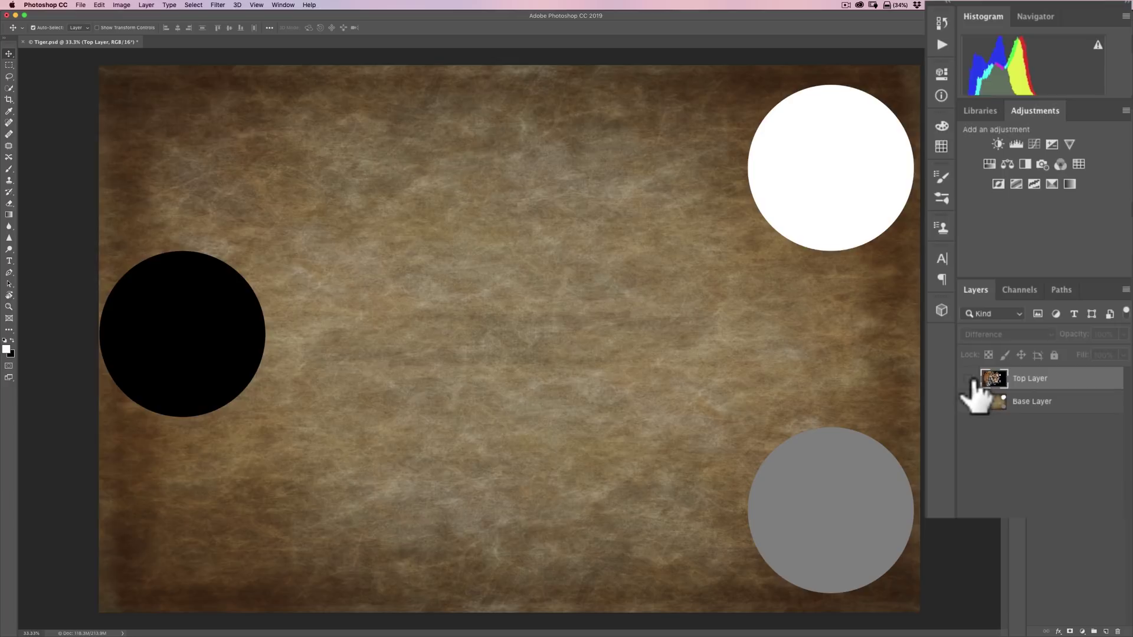
{"action": "left_click", "coordinate": [968, 378]}
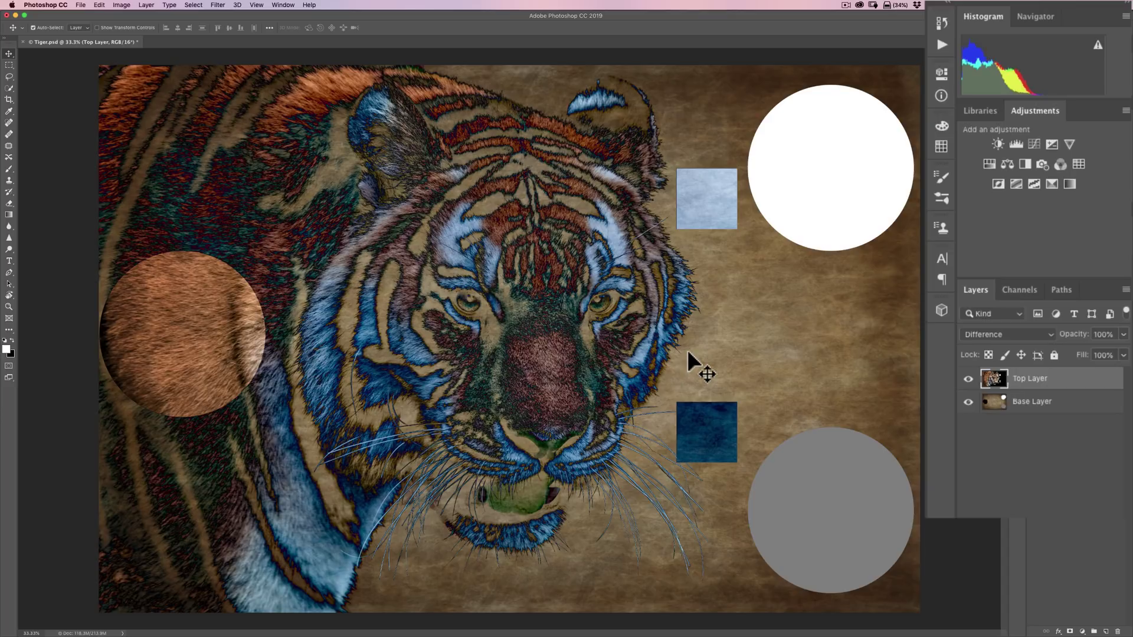
Step: Set Top Layer's blend mode to Exclusion, and switch back to Difference to compare the two modes
{"action": "left_click", "coordinate": [1003, 332]}
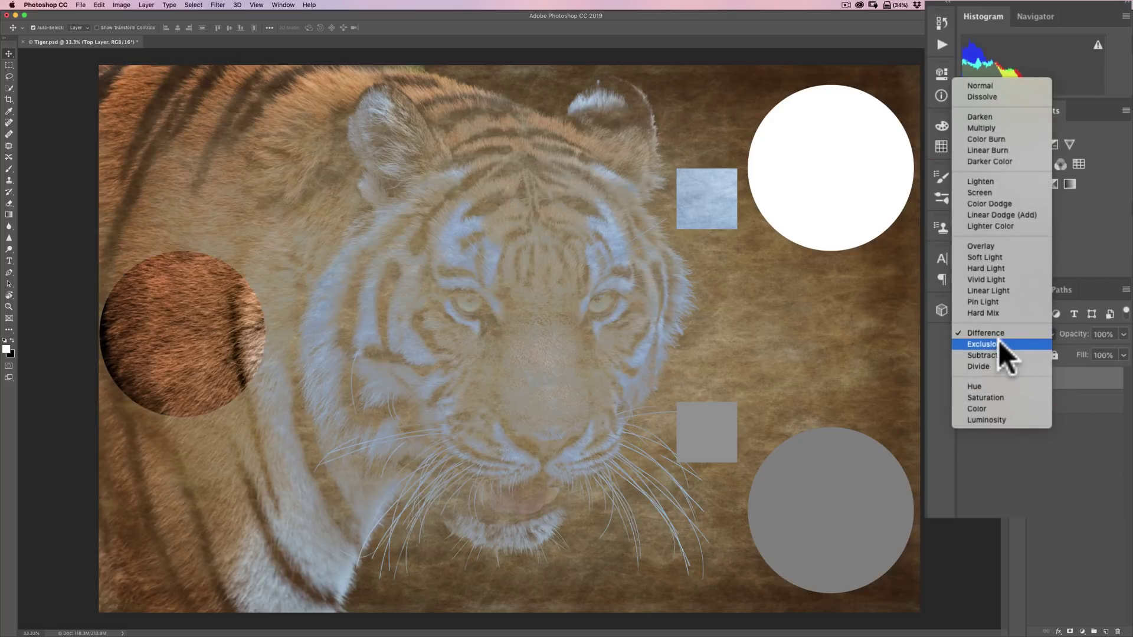
{"action": "left_click", "coordinate": [998, 341]}
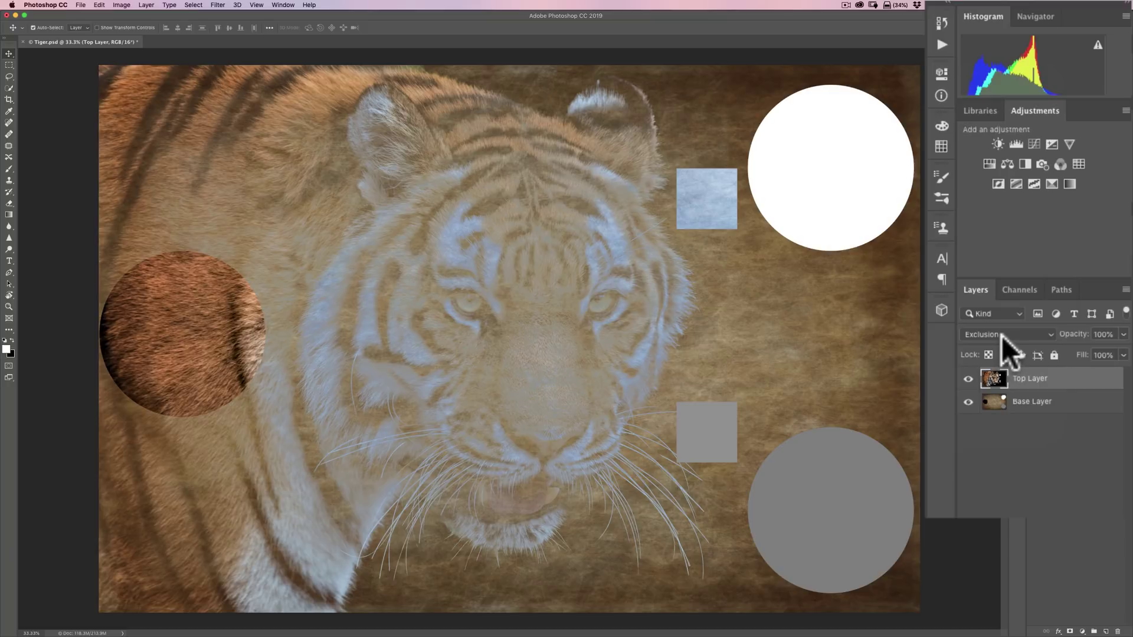
{"action": "left_click", "coordinate": [1001, 335]}
{"action": "left_click", "coordinate": [1003, 322]}
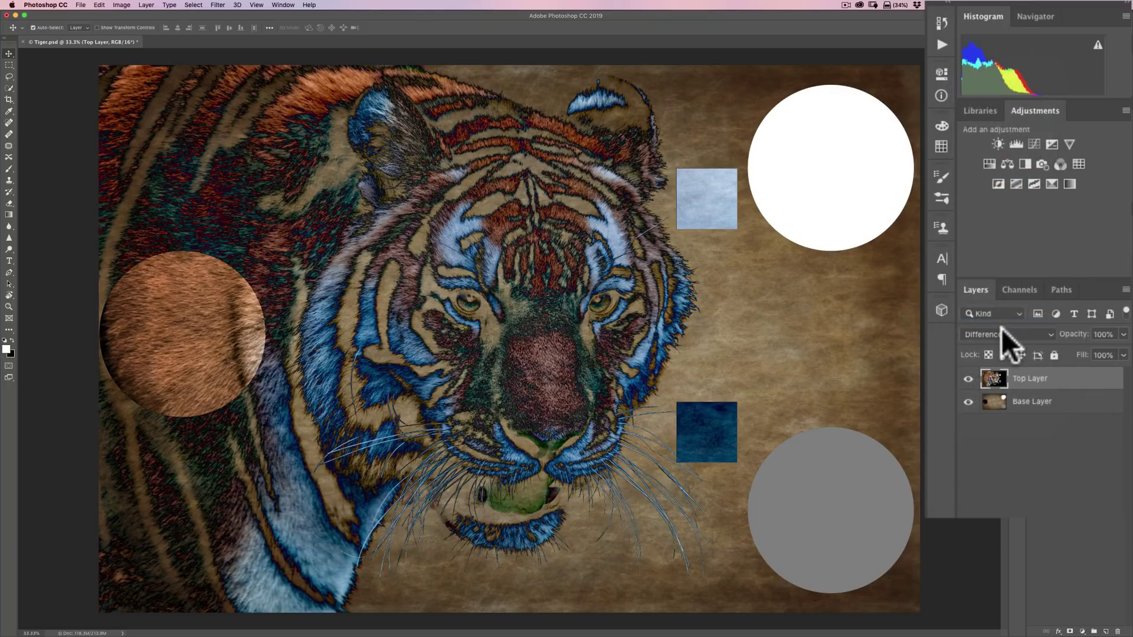
Step: Set Top Layer's blend mode to Exclusion, and replace it with Subtract to show both comparative modes
{"action": "left_click", "coordinate": [1001, 328]}
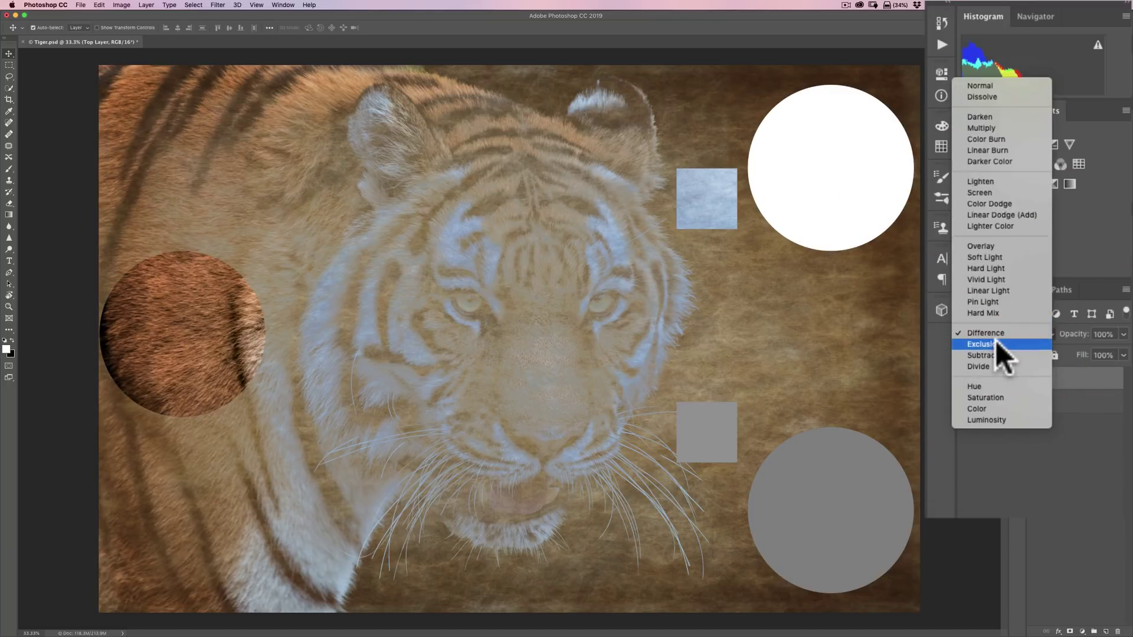
{"action": "left_click", "coordinate": [996, 344]}
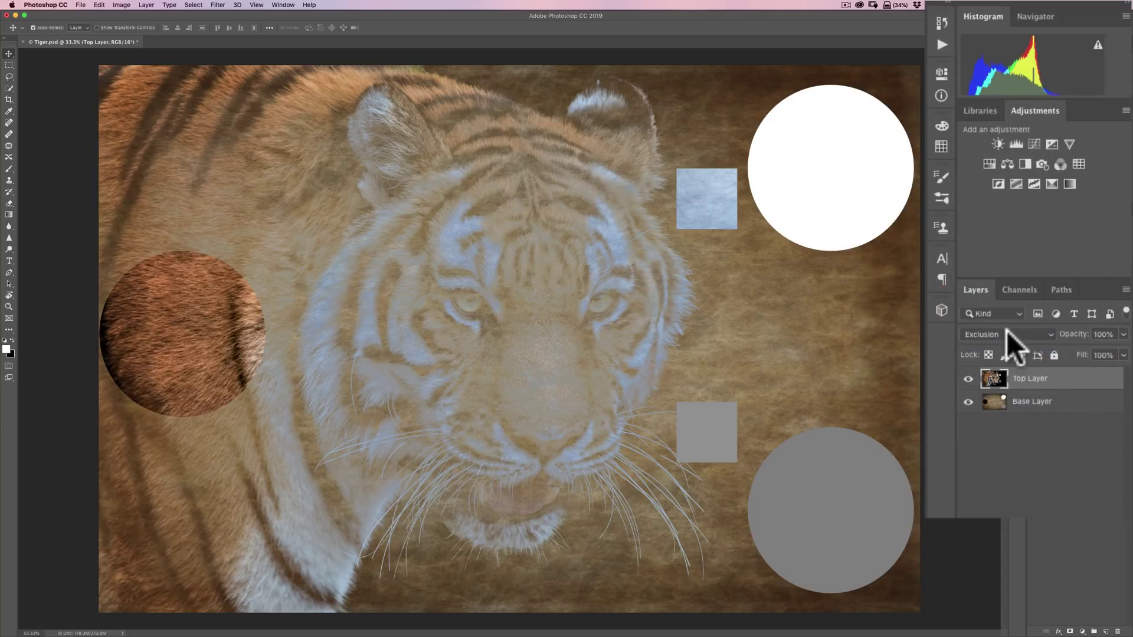
{"action": "left_click", "coordinate": [1006, 331]}
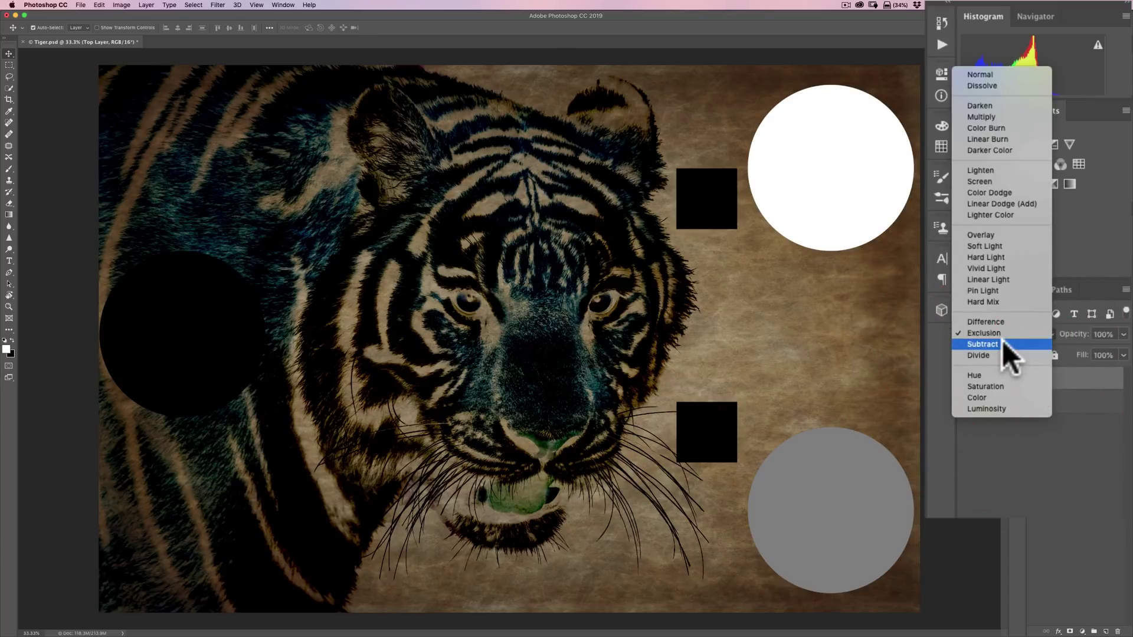
{"action": "left_click", "coordinate": [1002, 341]}
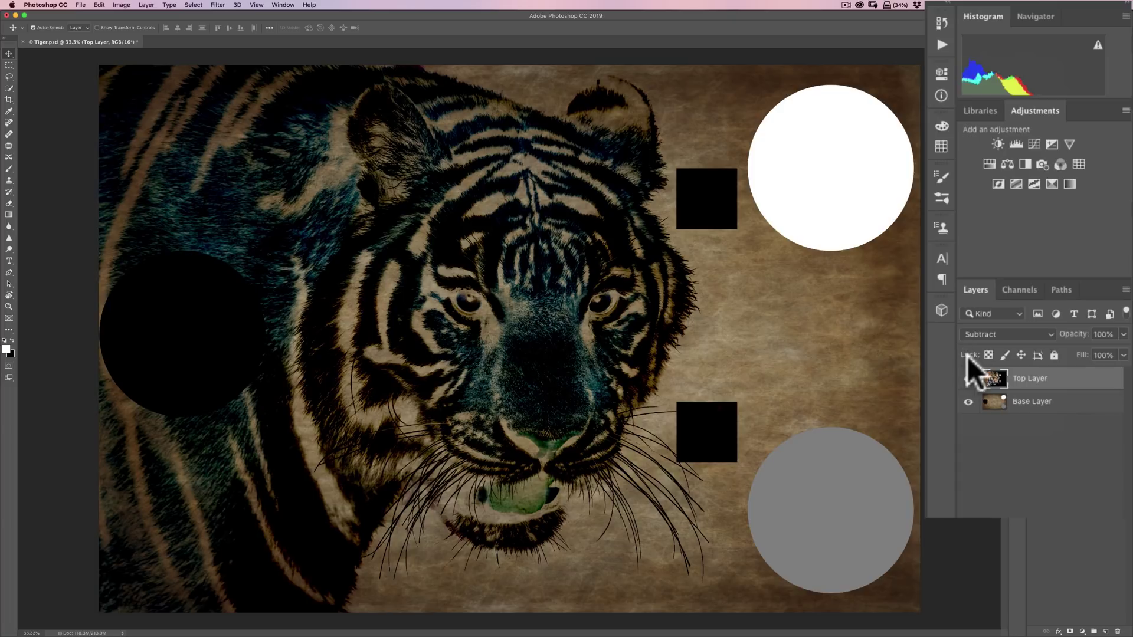
Step: Show Top Layer in the Divide blend mode, and move on to Hue, the first mode of the last group
{"action": "left_click", "coordinate": [989, 334]}
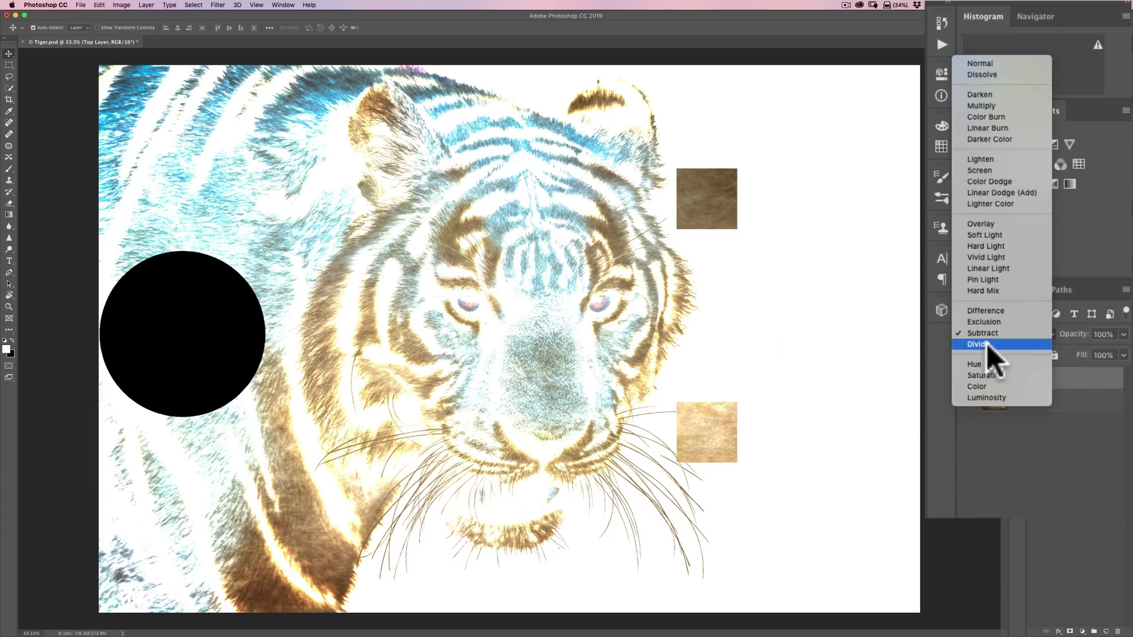
{"action": "left_click", "coordinate": [987, 343]}
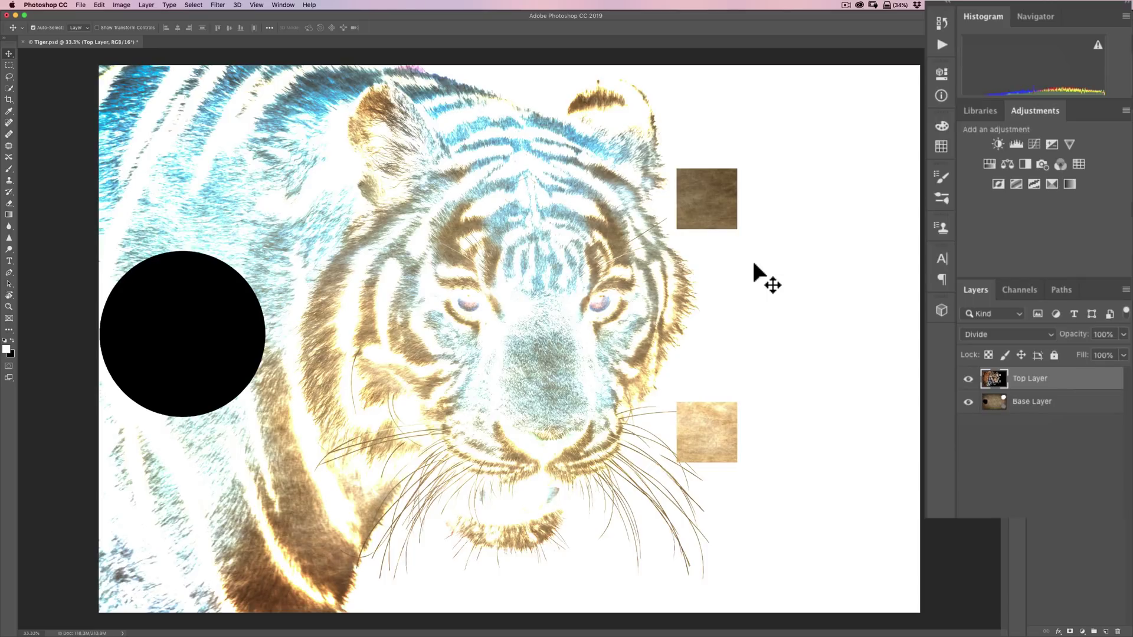
{"action": "left_click", "coordinate": [1006, 334]}
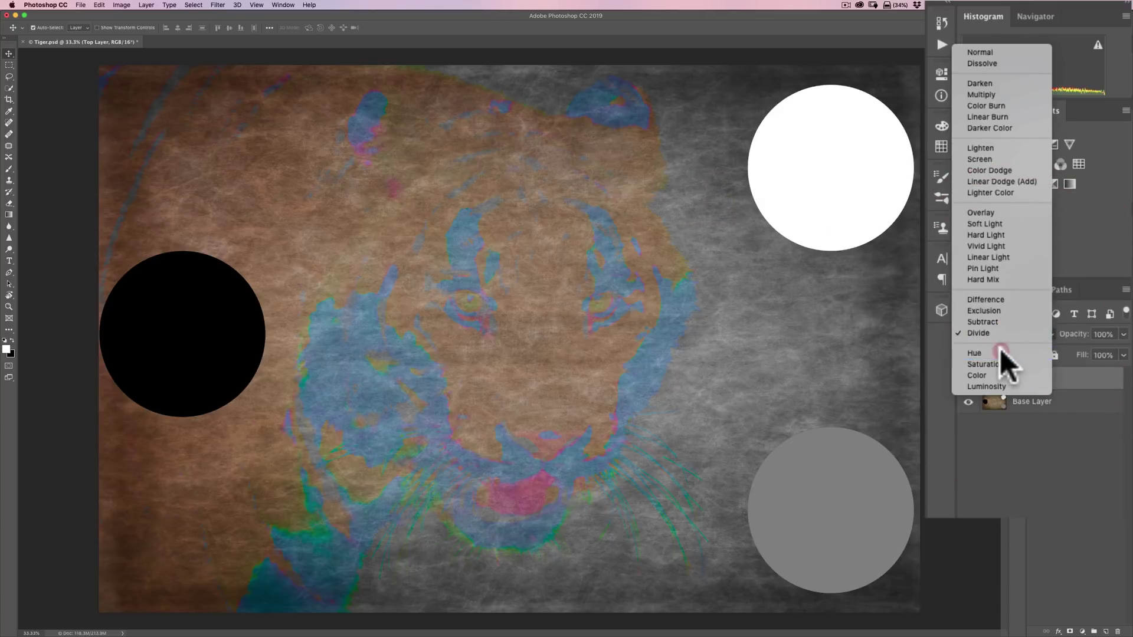
{"action": "left_click", "coordinate": [1002, 353]}
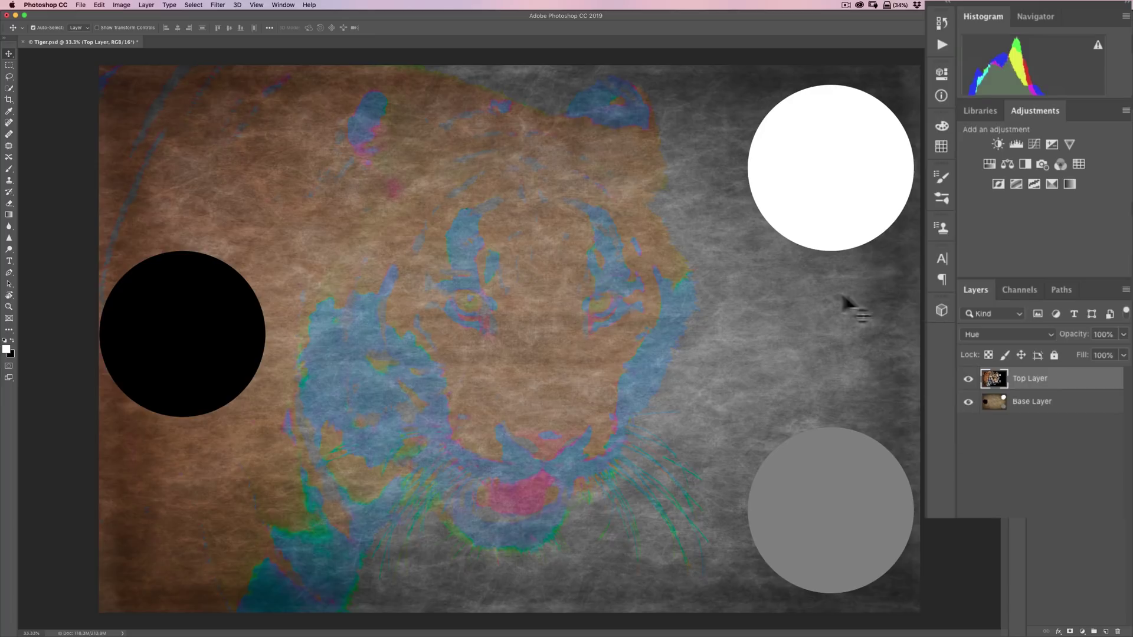
Step: Set Top Layer's blend mode to Saturation
{"action": "left_click", "coordinate": [993, 330]}
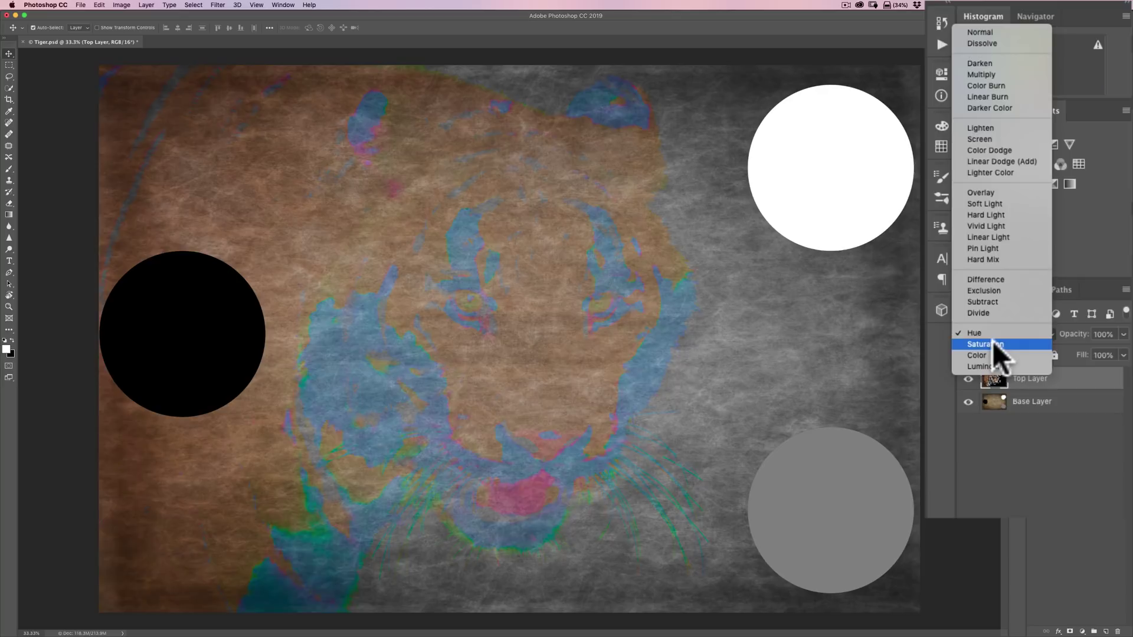
{"action": "left_click", "coordinate": [992, 341]}
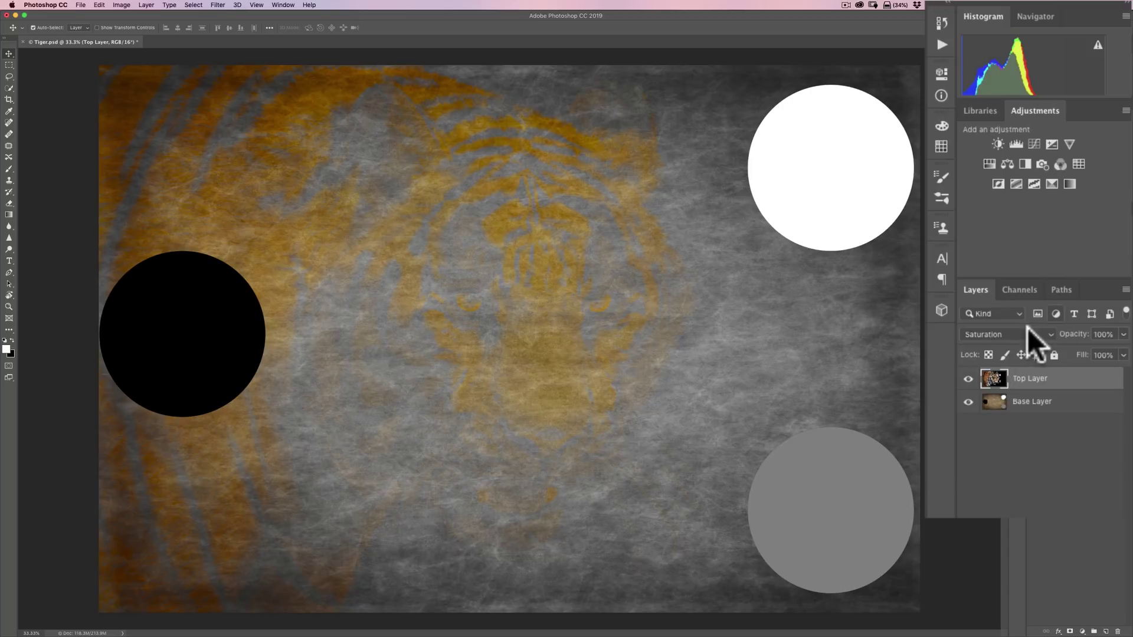
{"action": "left_click", "coordinate": [1001, 336]}
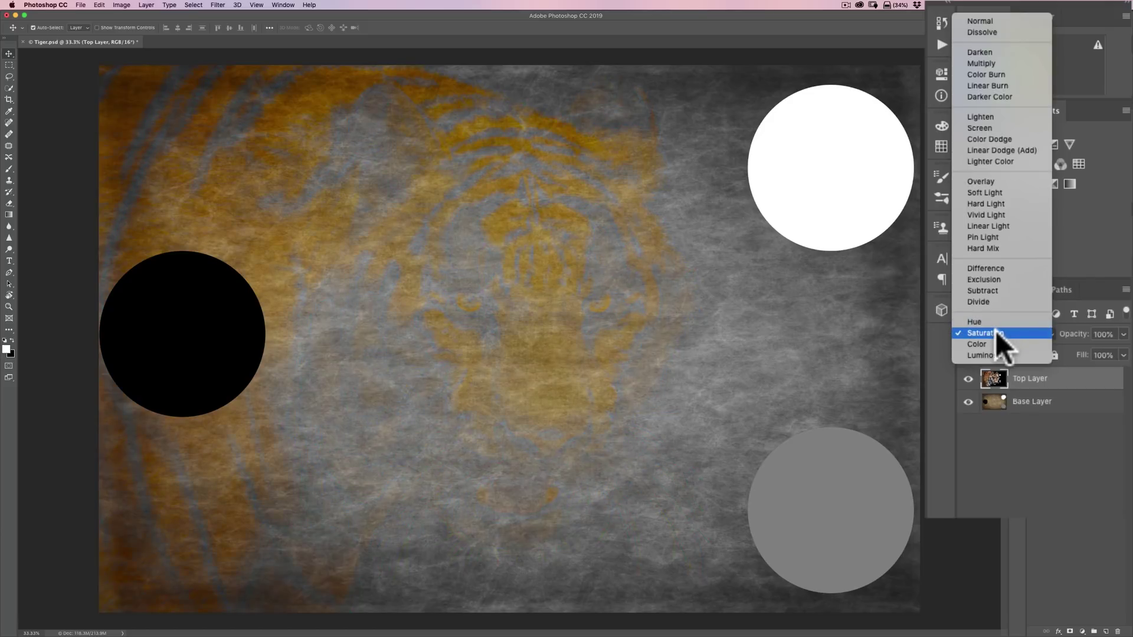
{"action": "left_click", "coordinate": [996, 332]}
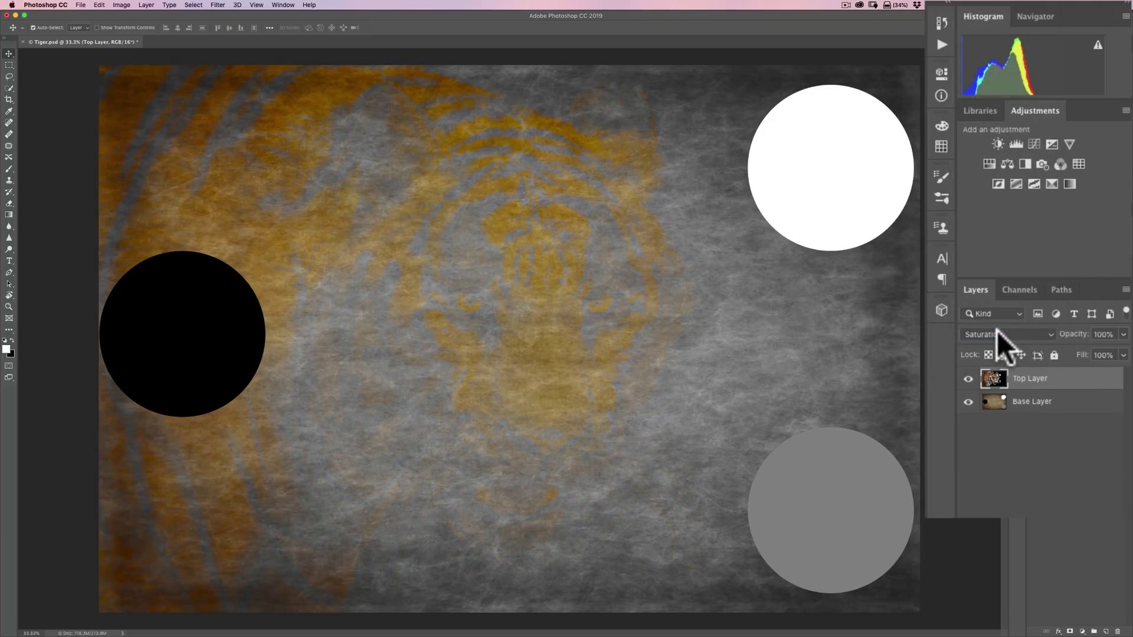
Step: Set Top Layer's blend mode to Color, and preview Saturation again for comparison while keeping Color
{"action": "left_click", "coordinate": [997, 330]}
{"action": "left_click", "coordinate": [992, 342]}
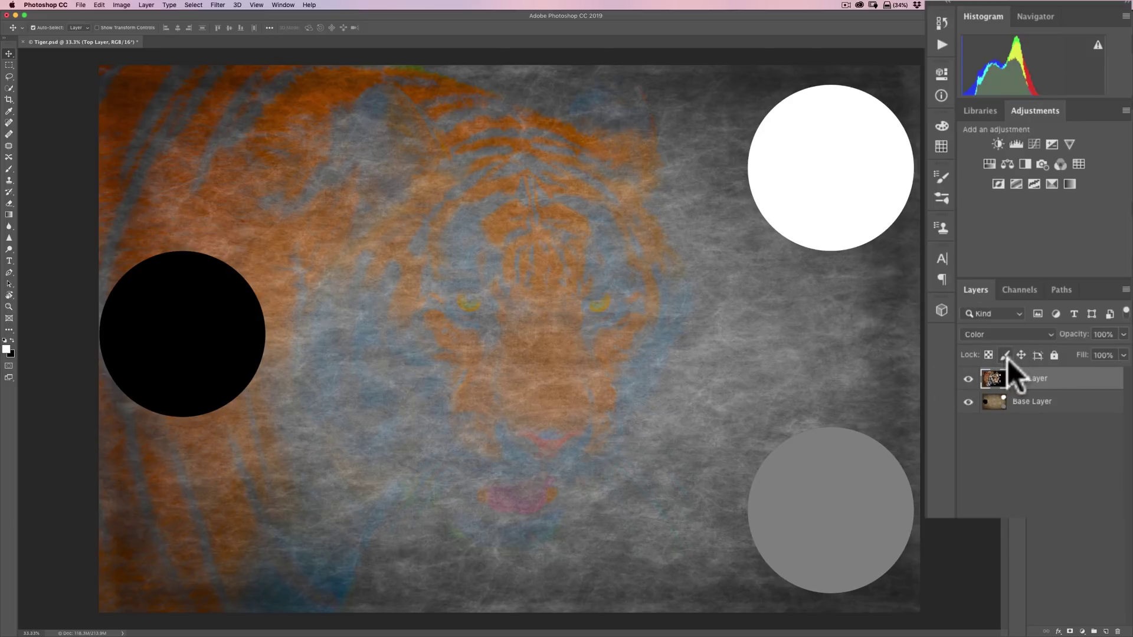
{"action": "left_click", "coordinate": [1008, 334]}
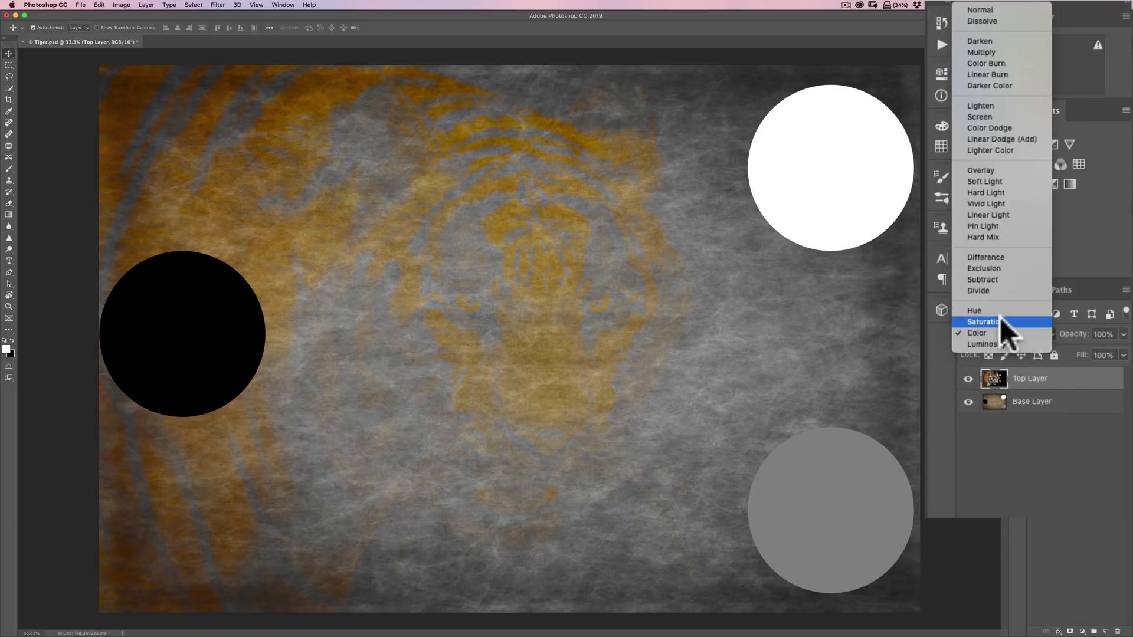
{"action": "left_click", "coordinate": [996, 331]}
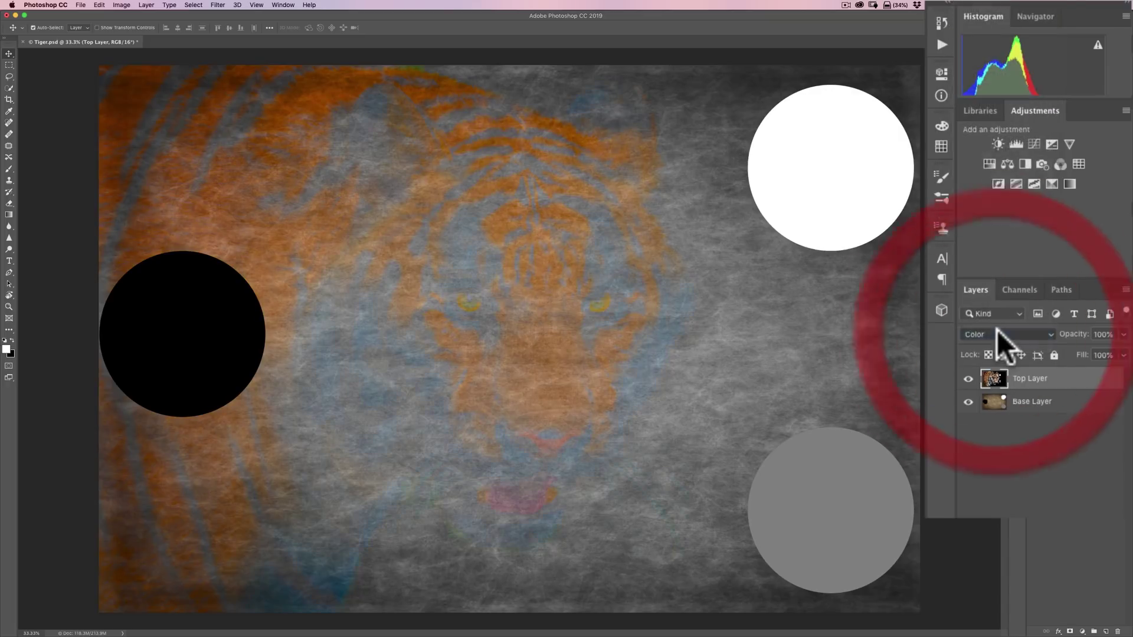
Step: Set Top Layer's blend mode to Luminosity
{"action": "left_click", "coordinate": [1000, 328]}
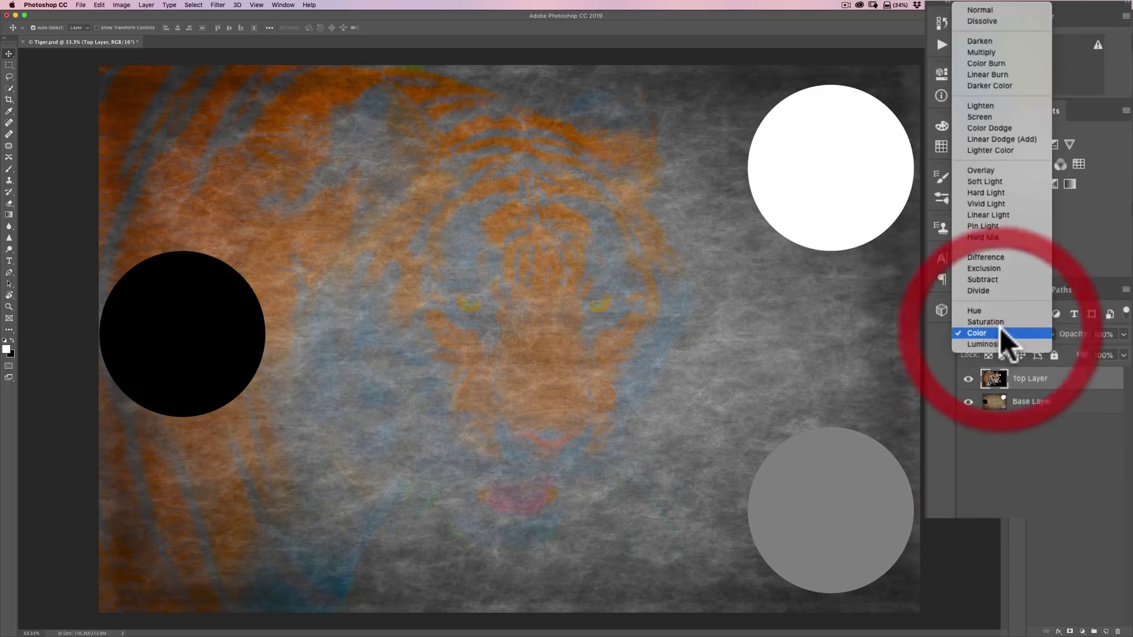
{"action": "left_click", "coordinate": [997, 343]}
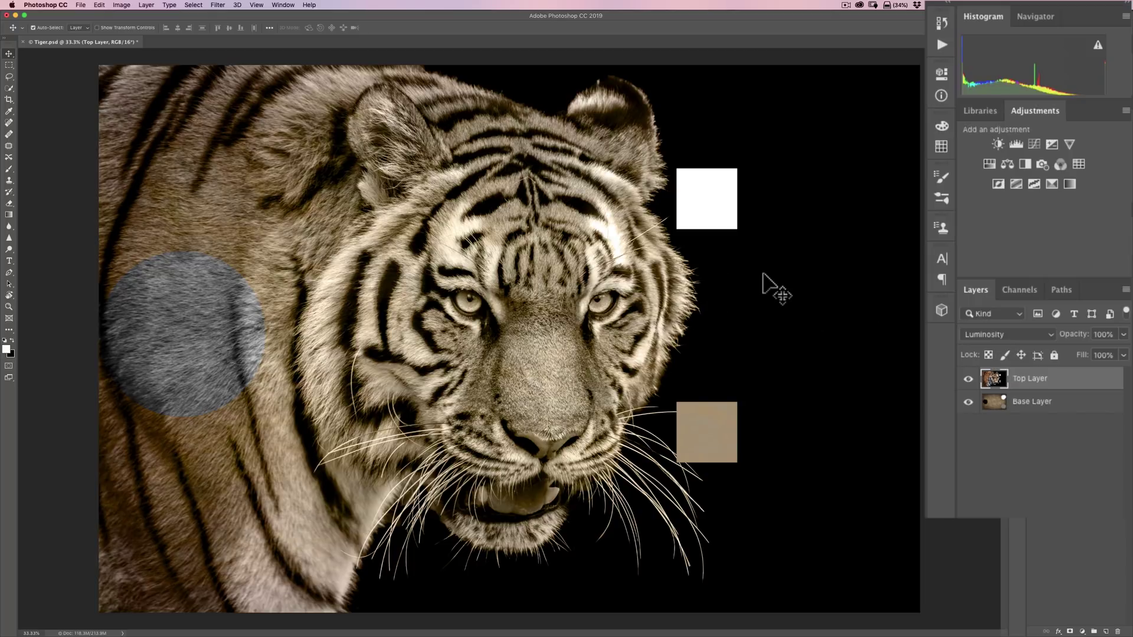
{"action": "left_click", "coordinate": [1036, 334]}
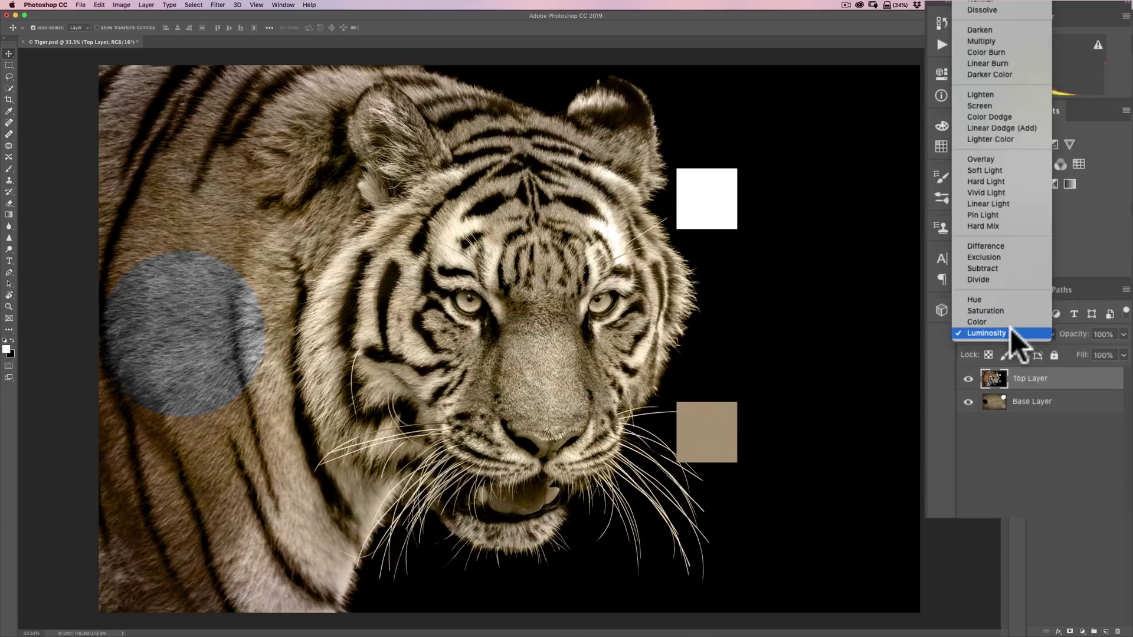
{"action": "left_click", "coordinate": [1010, 328]}
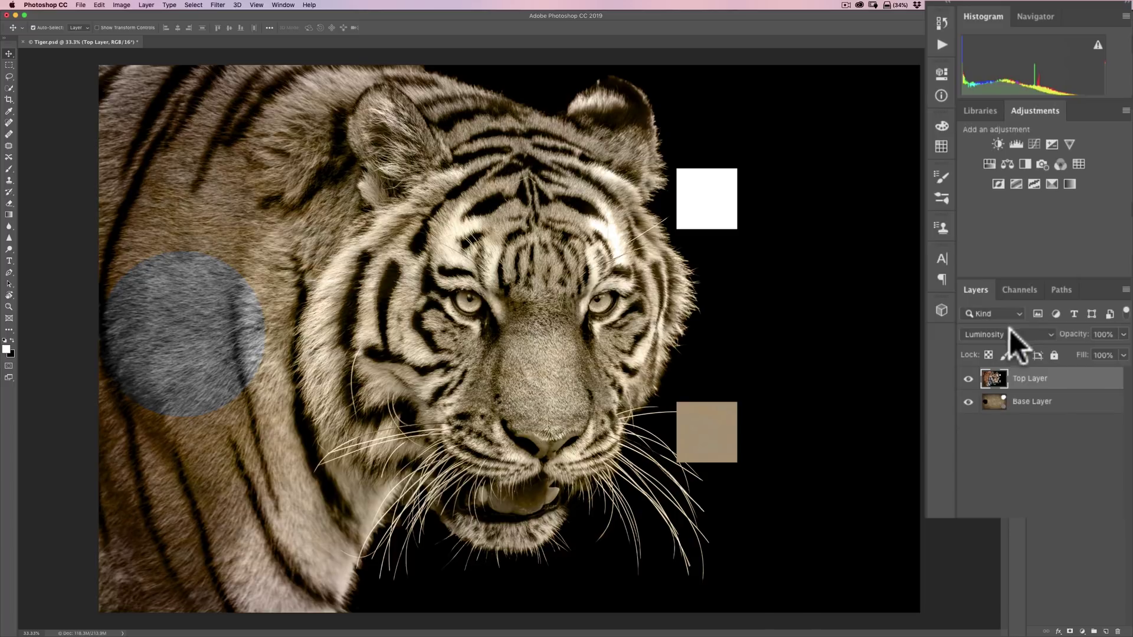
Step: Hide and reshow Top Layer three times to compare the original Base Layer with the Luminosity blend
{"action": "left_click", "coordinate": [968, 378]}
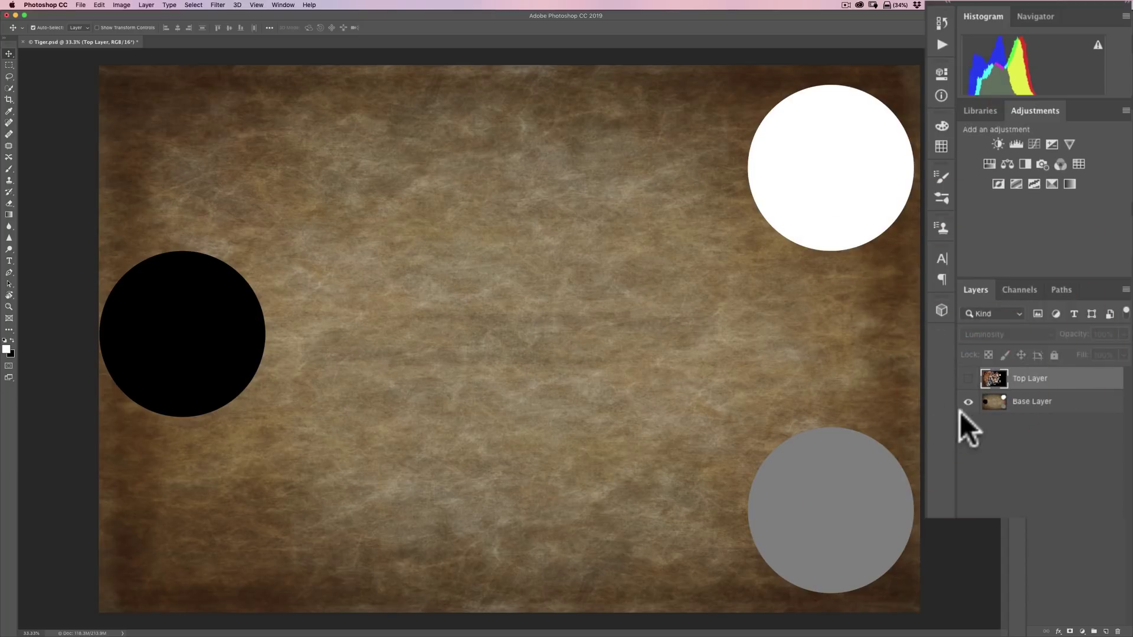
{"action": "left_click", "coordinate": [967, 379]}
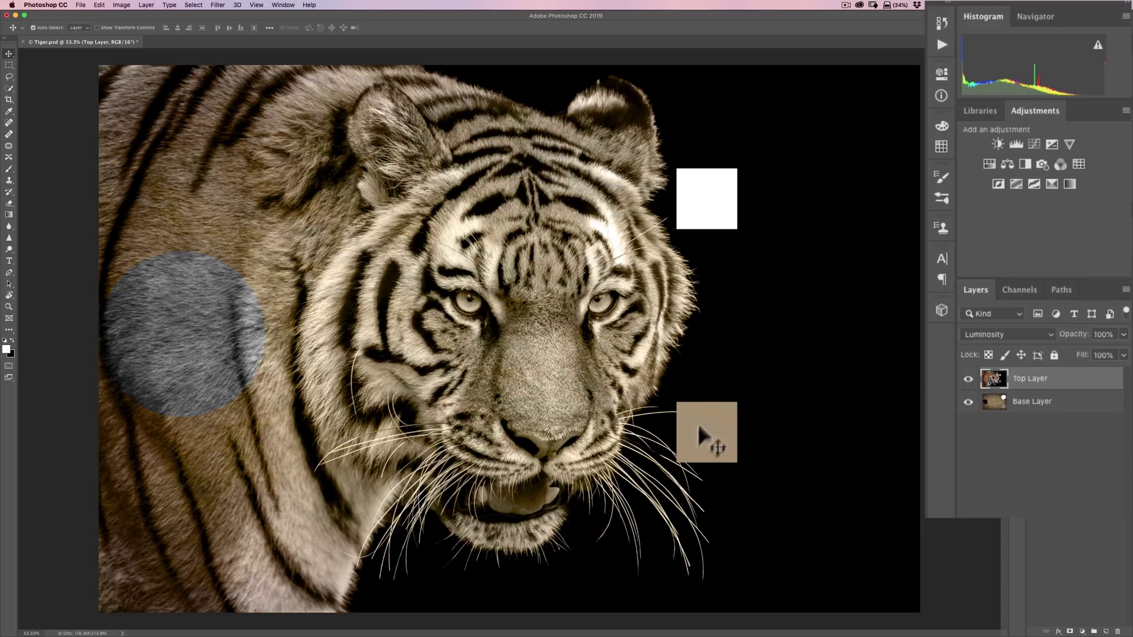
{"action": "left_click", "coordinate": [968, 379]}
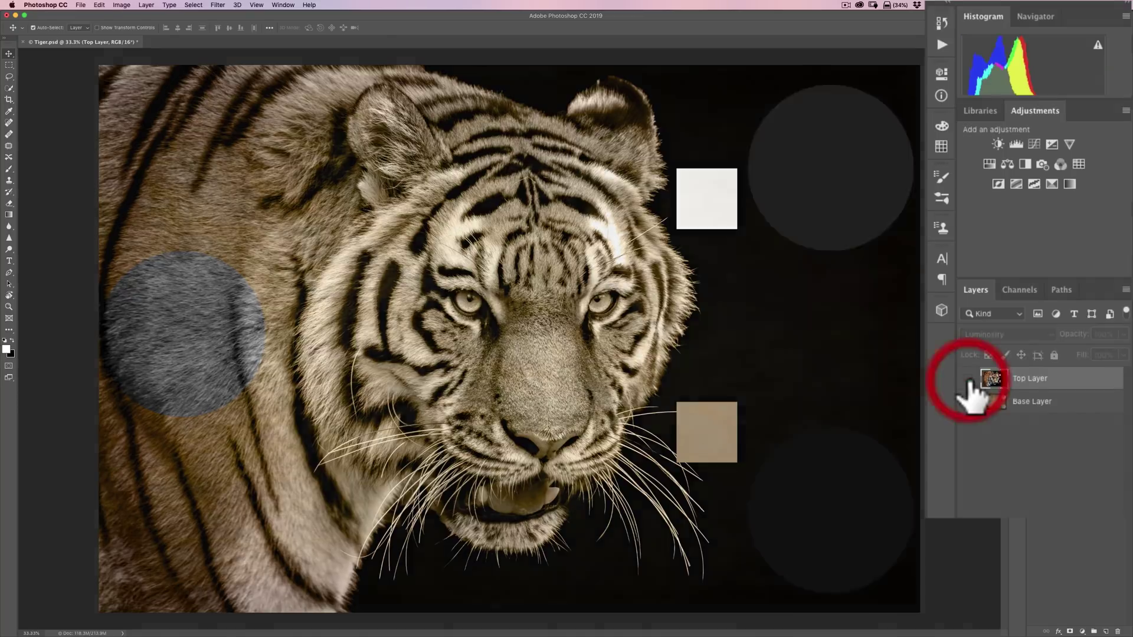
{"action": "left_click", "coordinate": [968, 380]}
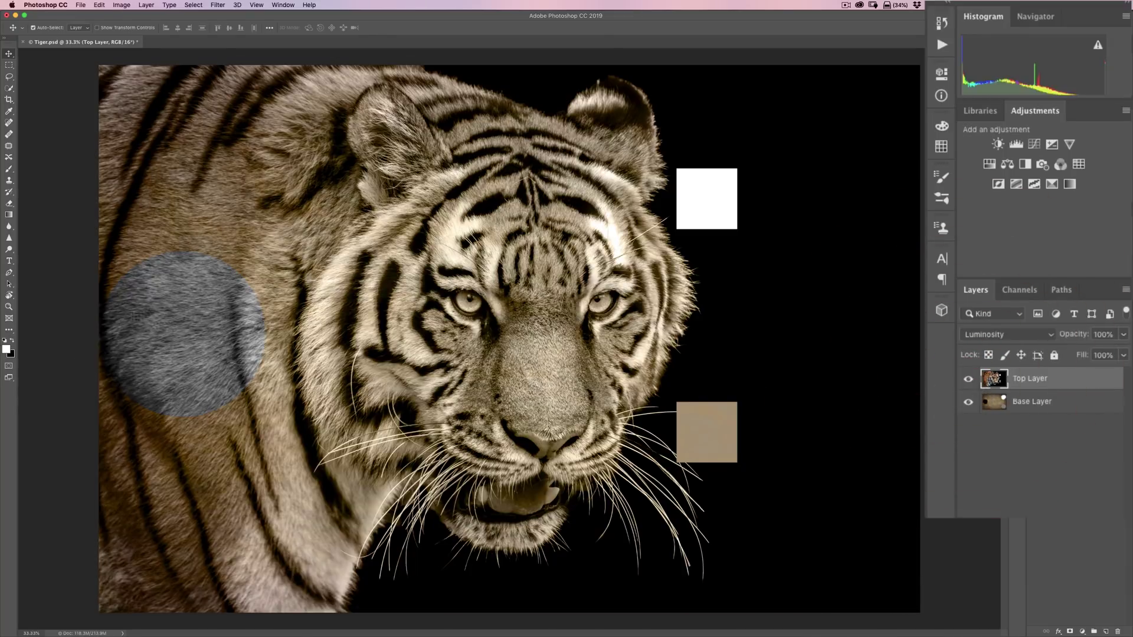
{"action": "left_click", "coordinate": [968, 379]}
{"action": "left_click", "coordinate": [968, 380]}
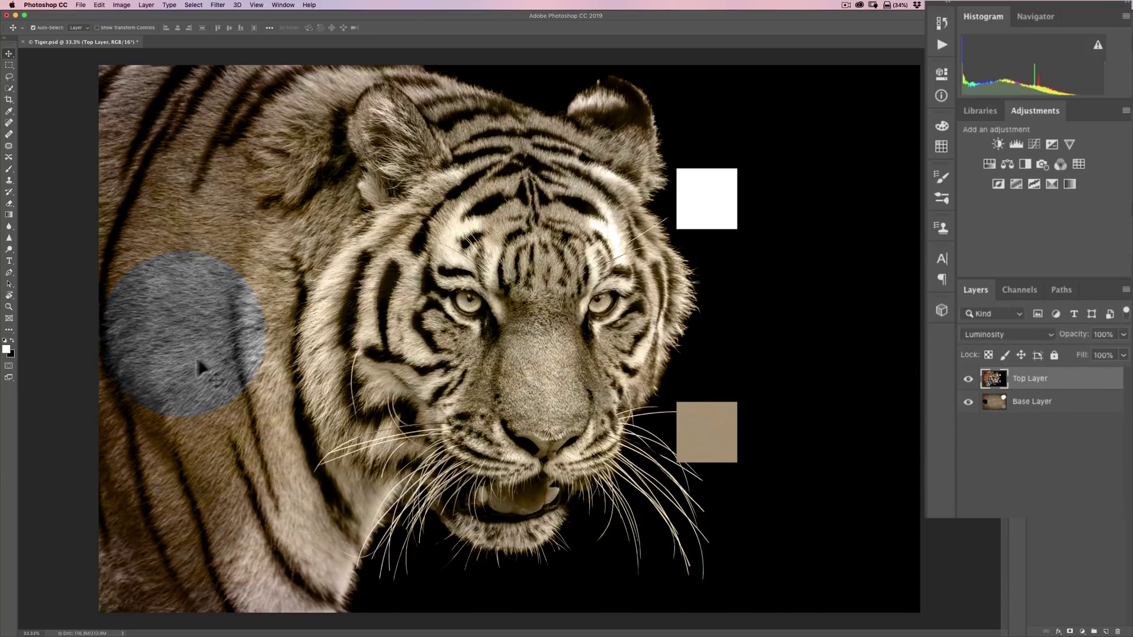